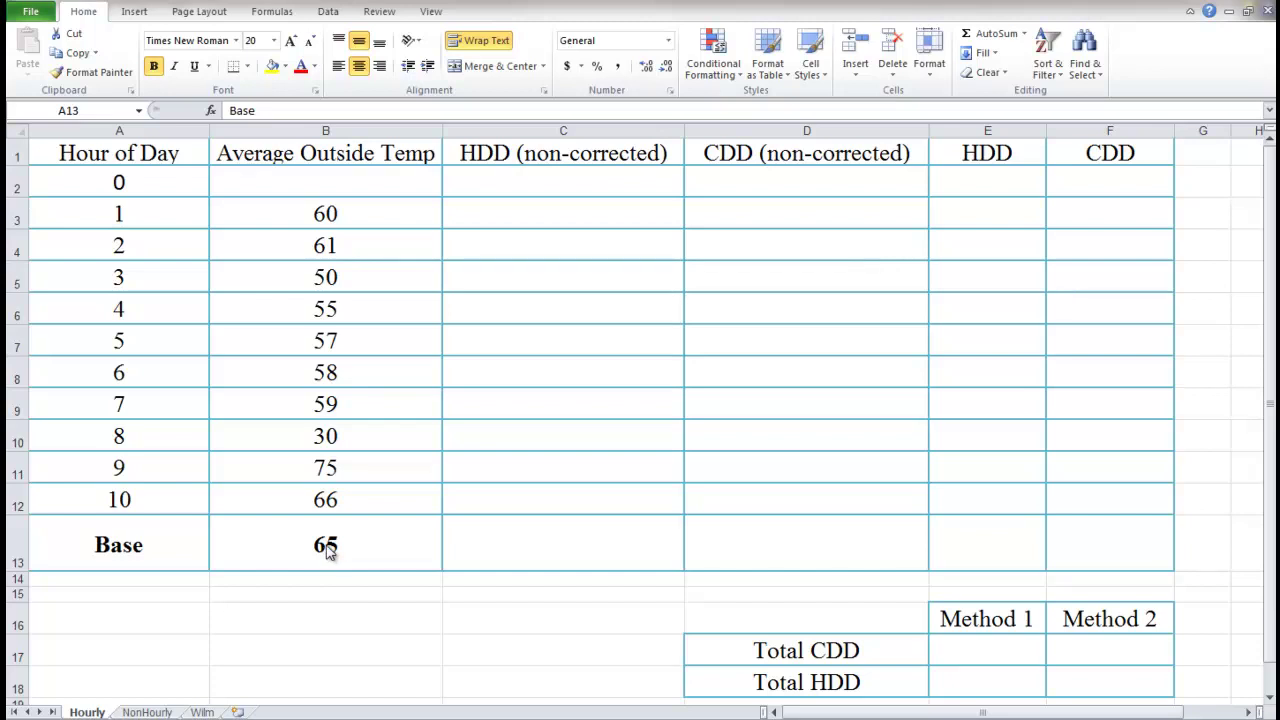
# Step: Enter the formula =(B13-B3)/24 in C3 for the hour 1 non-corrected HDD
pyautogui.hotkey('shift', 'Right')
pyautogui.click(568, 216)
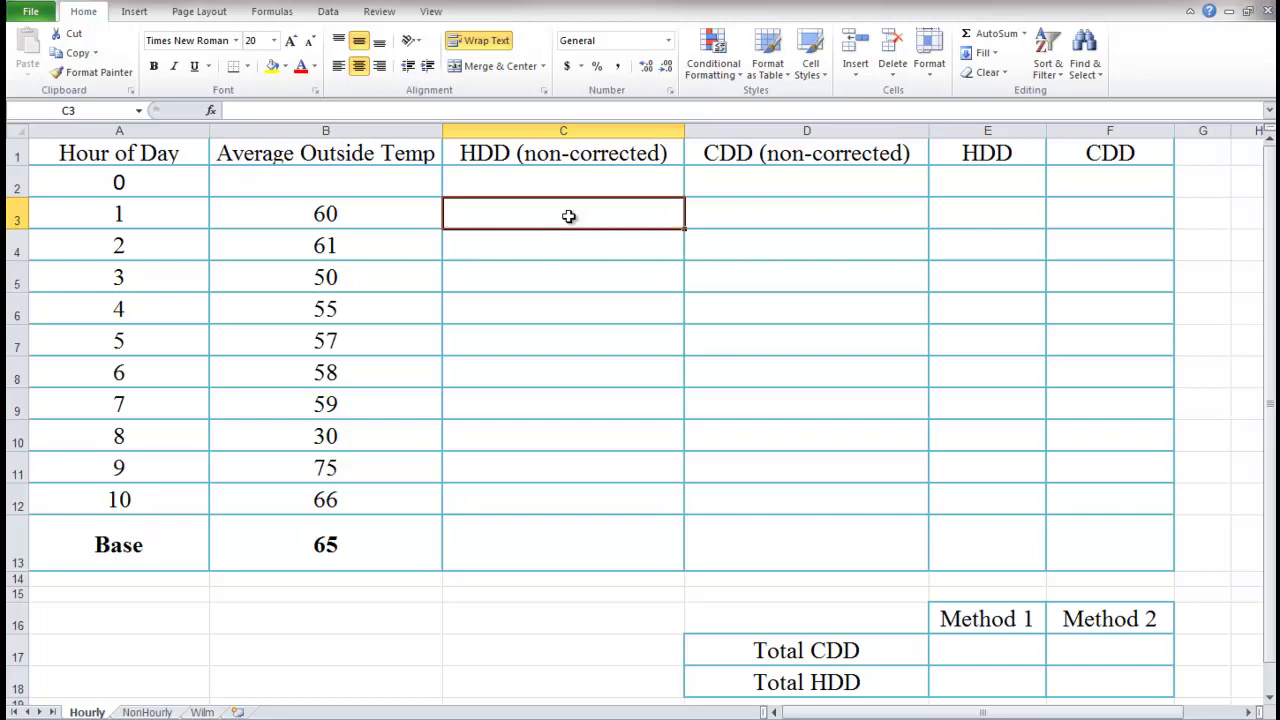
pyautogui.write('=(')
pyautogui.click(393, 556)
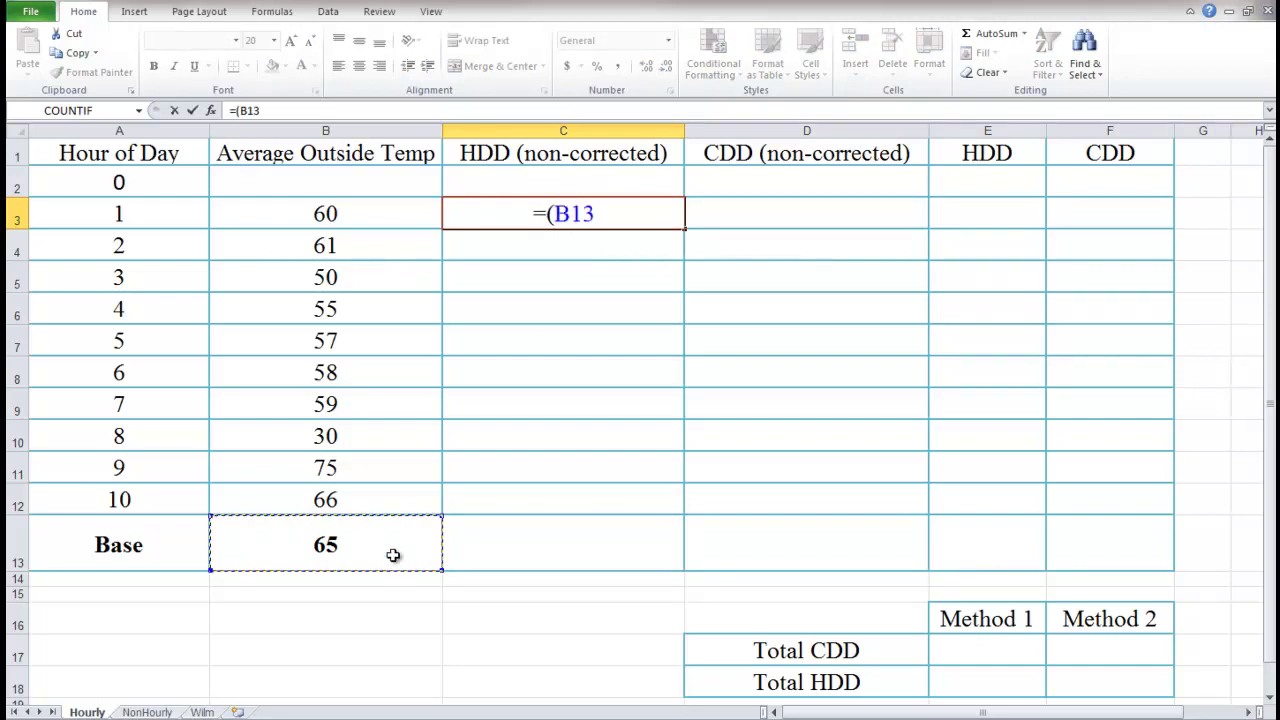
pyautogui.write('-')
pyautogui.click(347, 208)
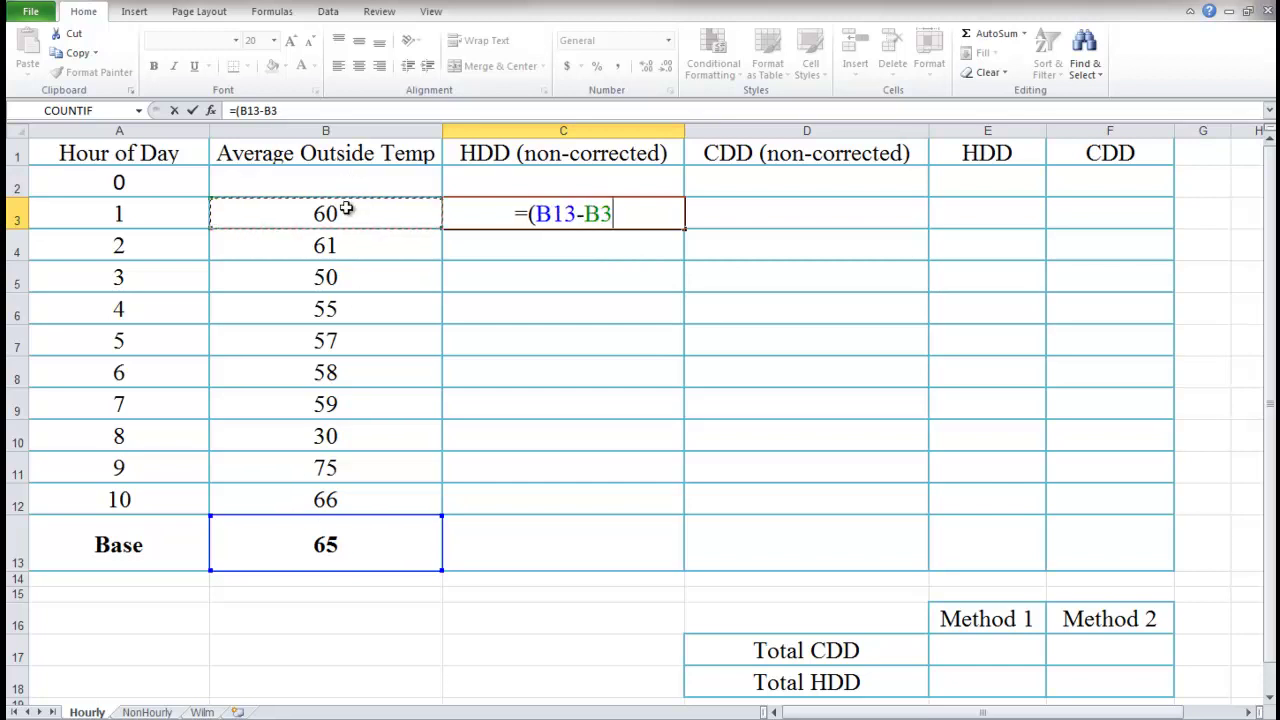
pyautogui.write(')/24')
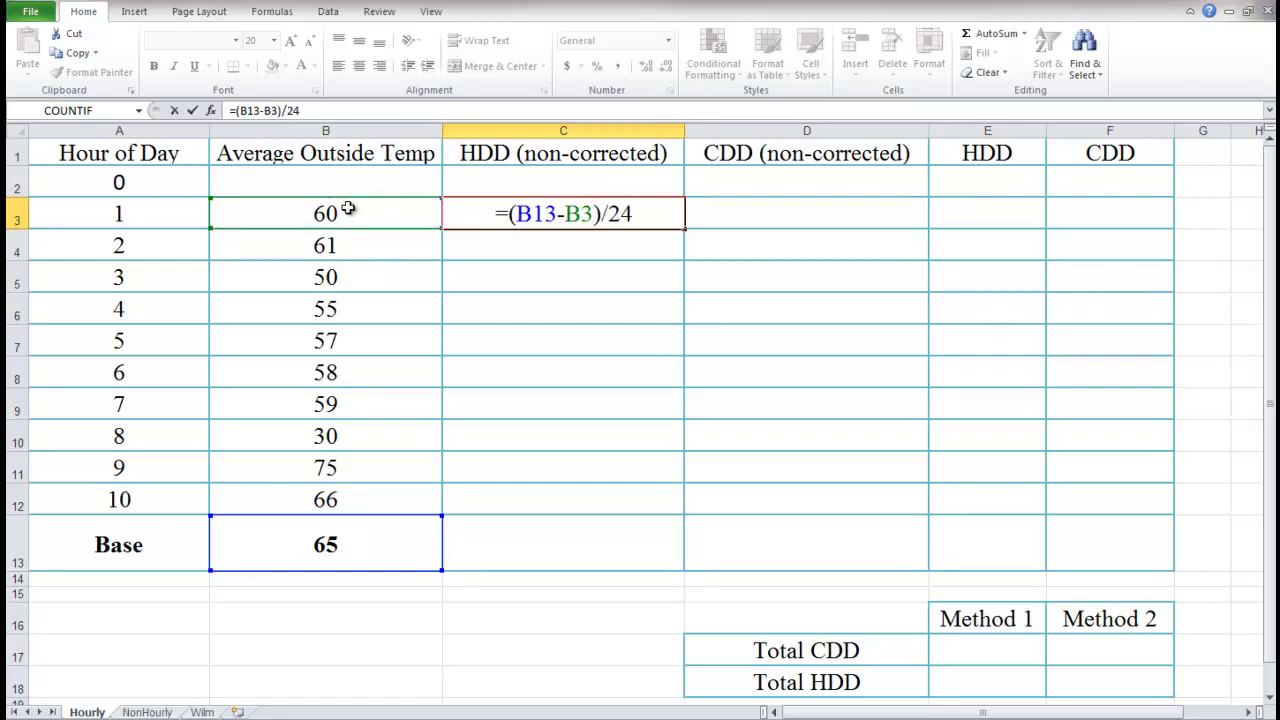
pyautogui.press('Return')
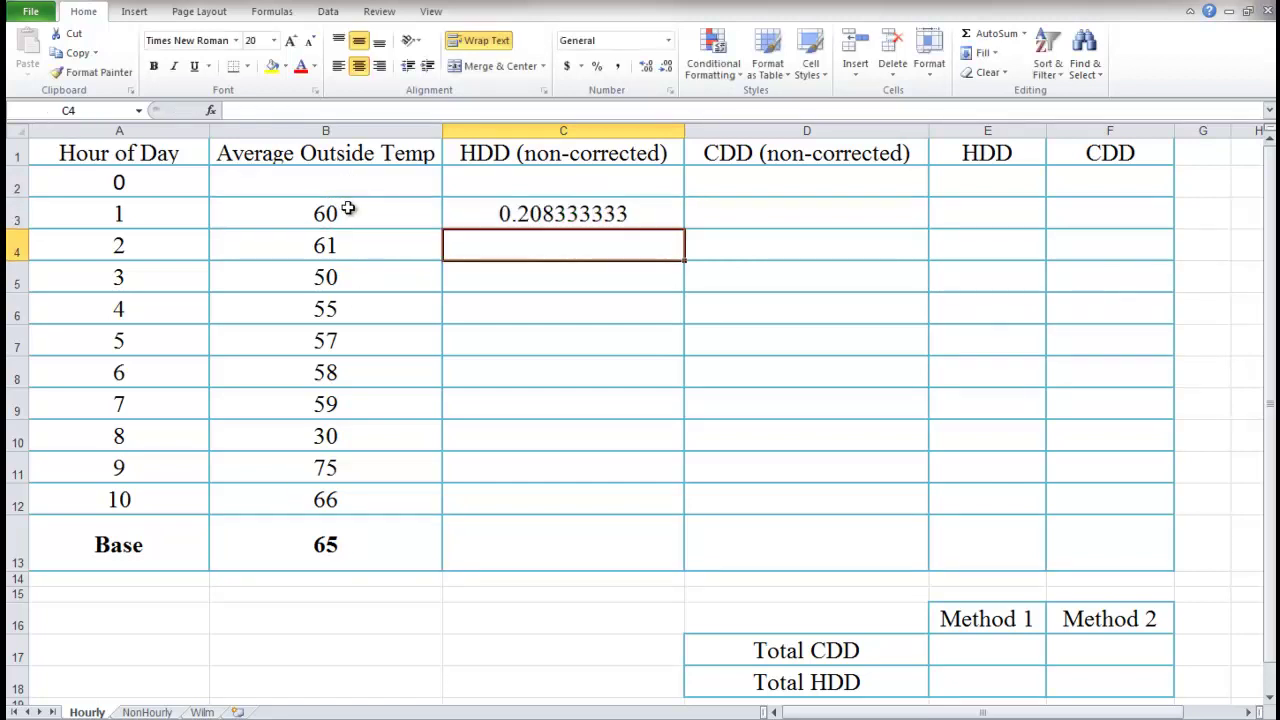
# Step: Fill the C3 formula down through C12 and check the cell references in C3 and C4
pyautogui.click(653, 211)
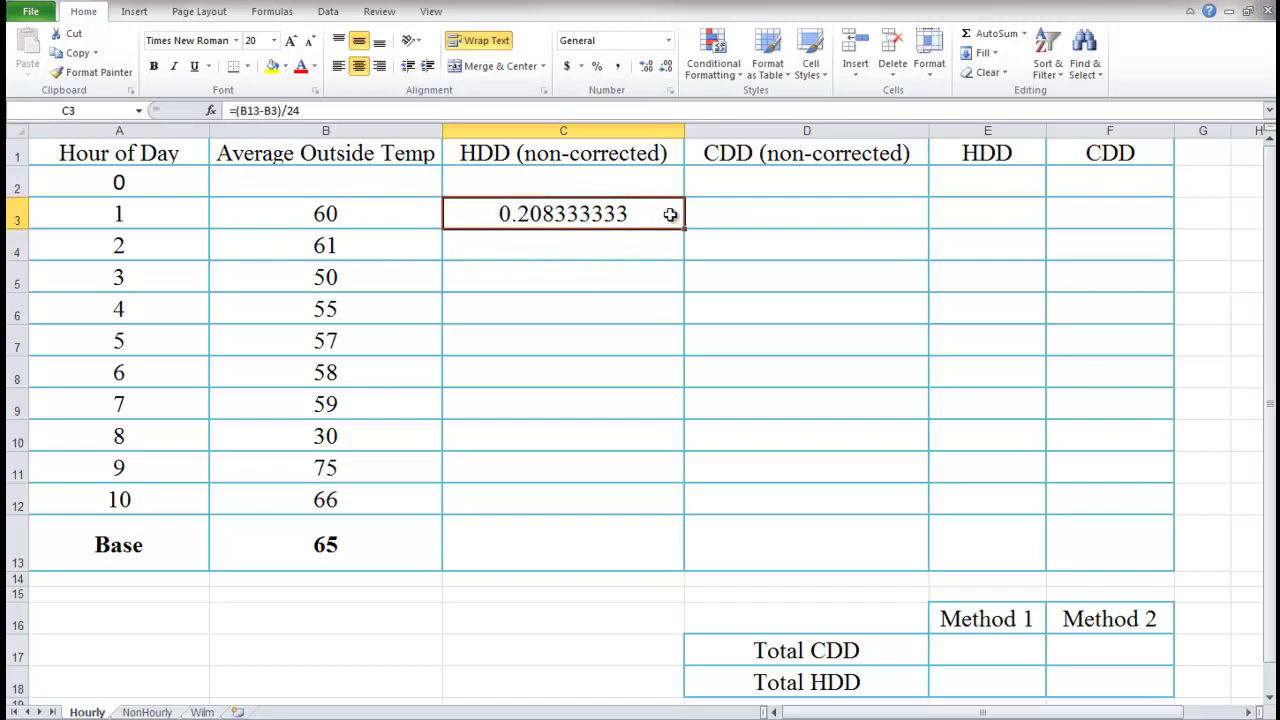
pyautogui.moveTo(685, 229); pyautogui.dragTo(651, 517)
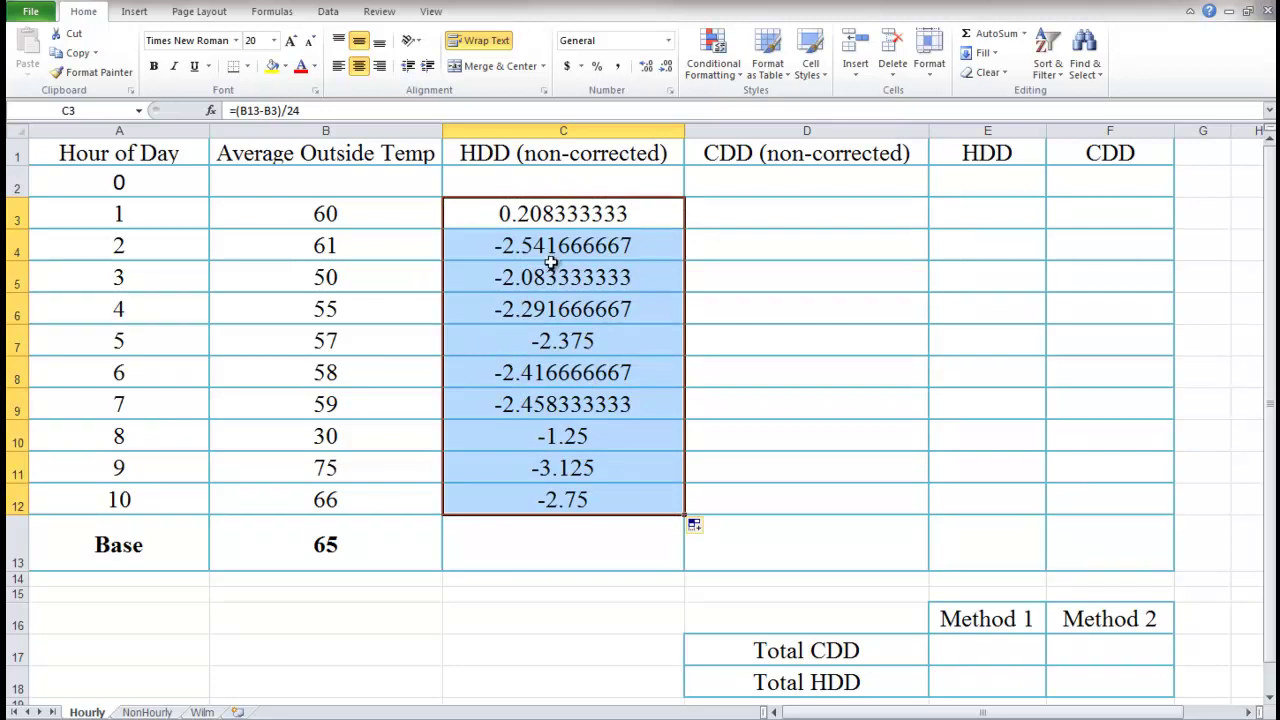
pyautogui.click(535, 214)
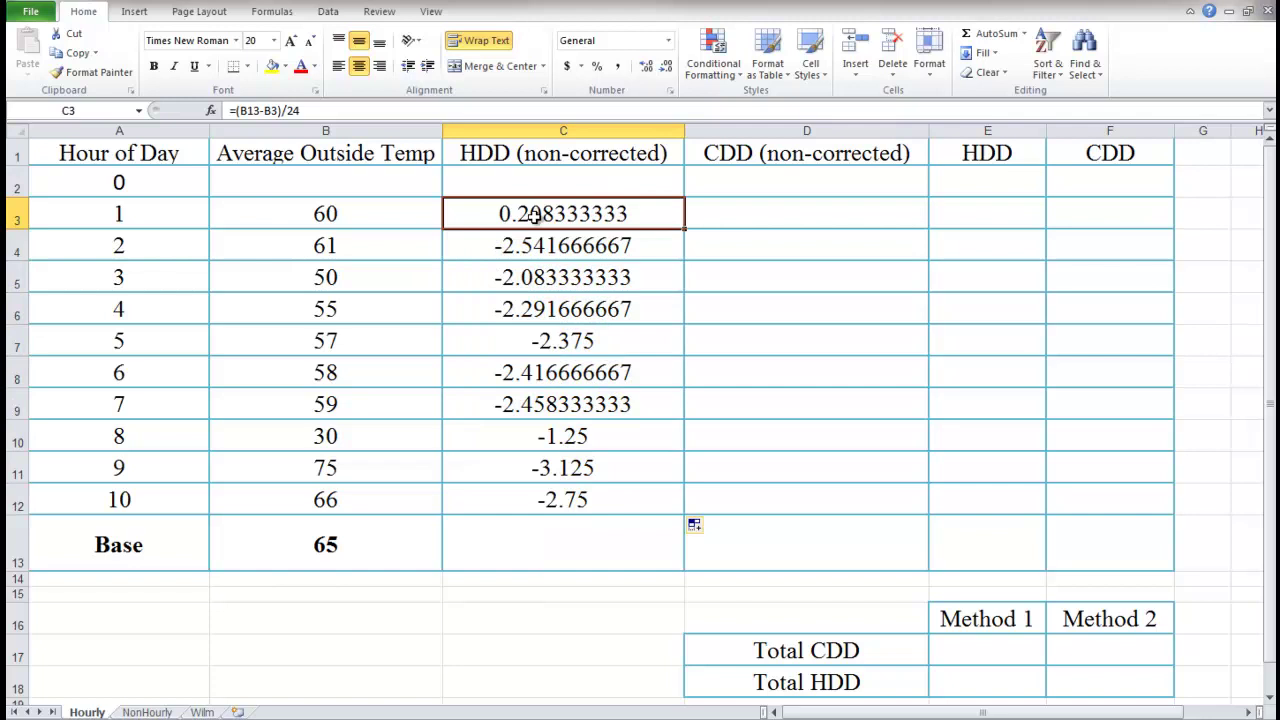
pyautogui.doubleClick(535, 214)
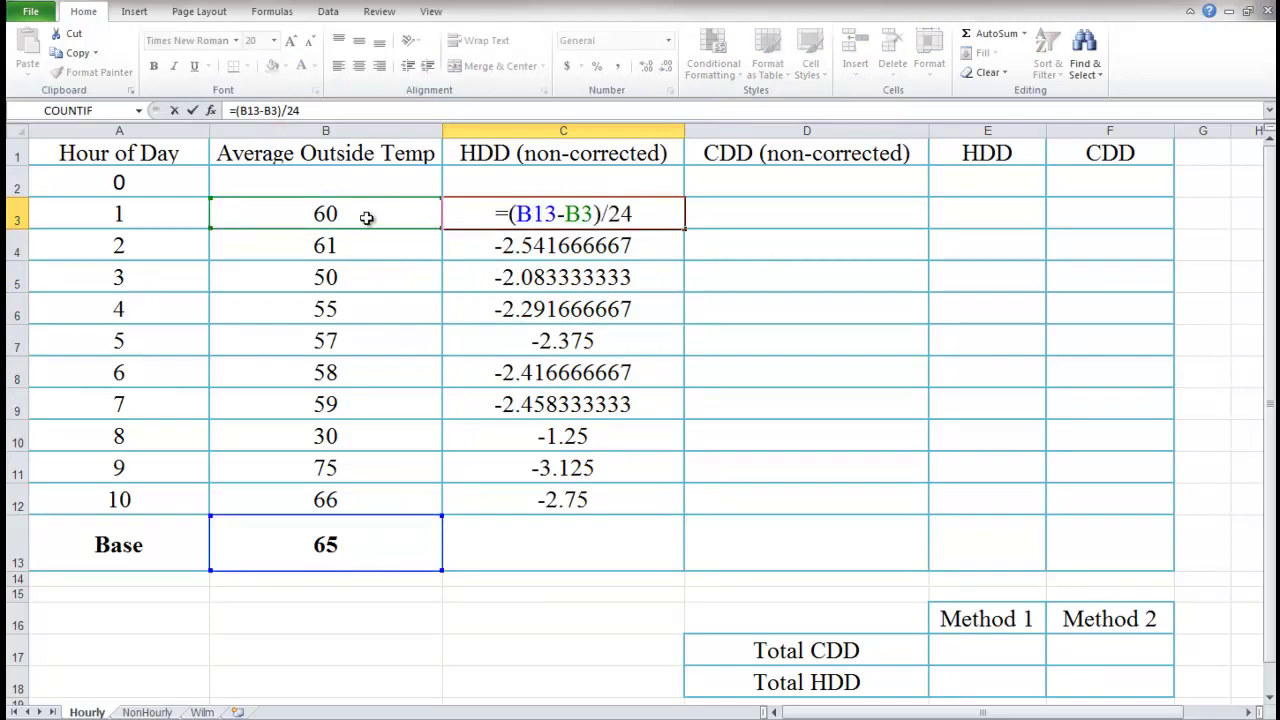
pyautogui.press('Return')
pyautogui.doubleClick(527, 246)
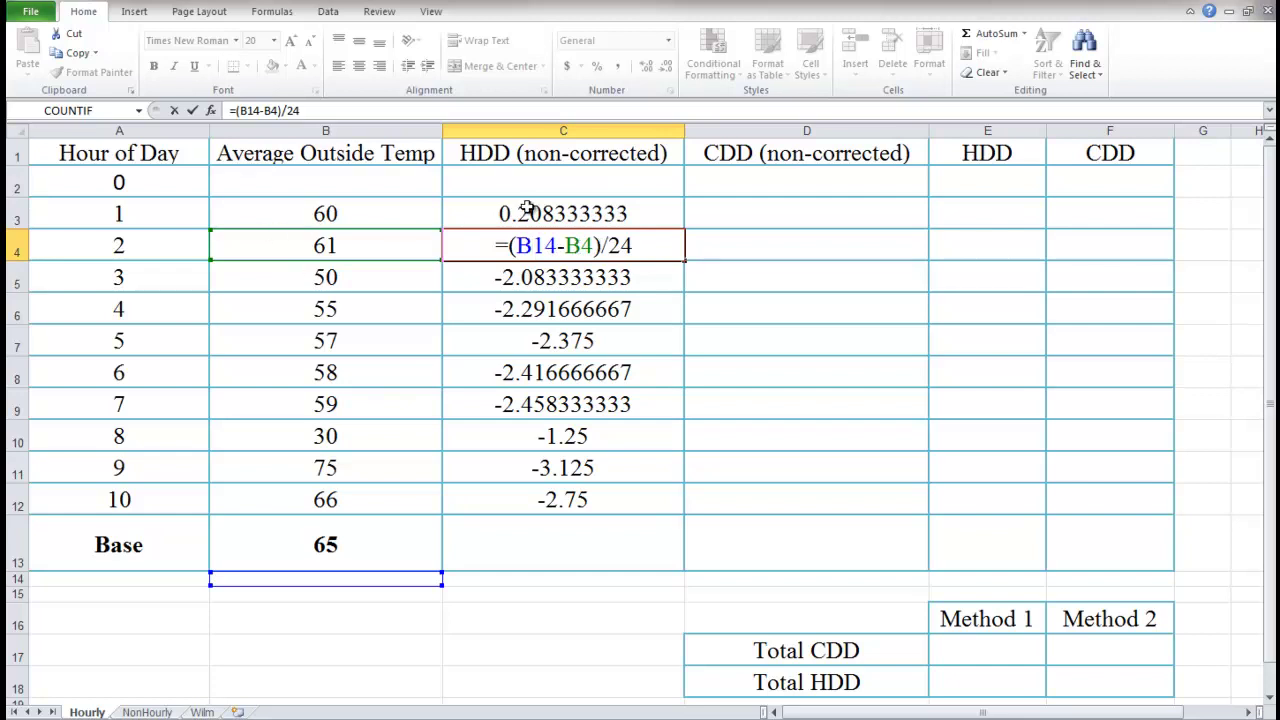
pyautogui.hotkey('ctrl', 'Return')
# Step: Make the base temperature reference in C3 absolute as $B$13 and refill the formula down through C12
pyautogui.click(571, 208)
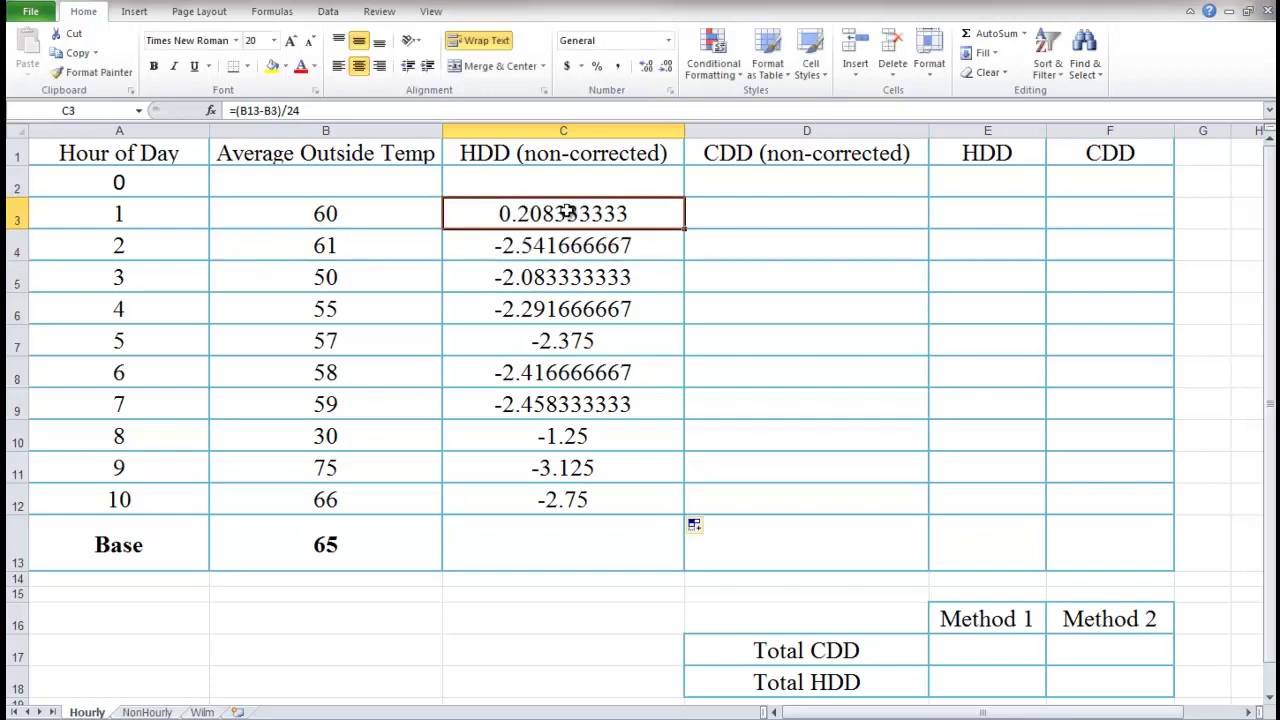
pyautogui.doubleClick(556, 214)
pyautogui.click(532, 214)
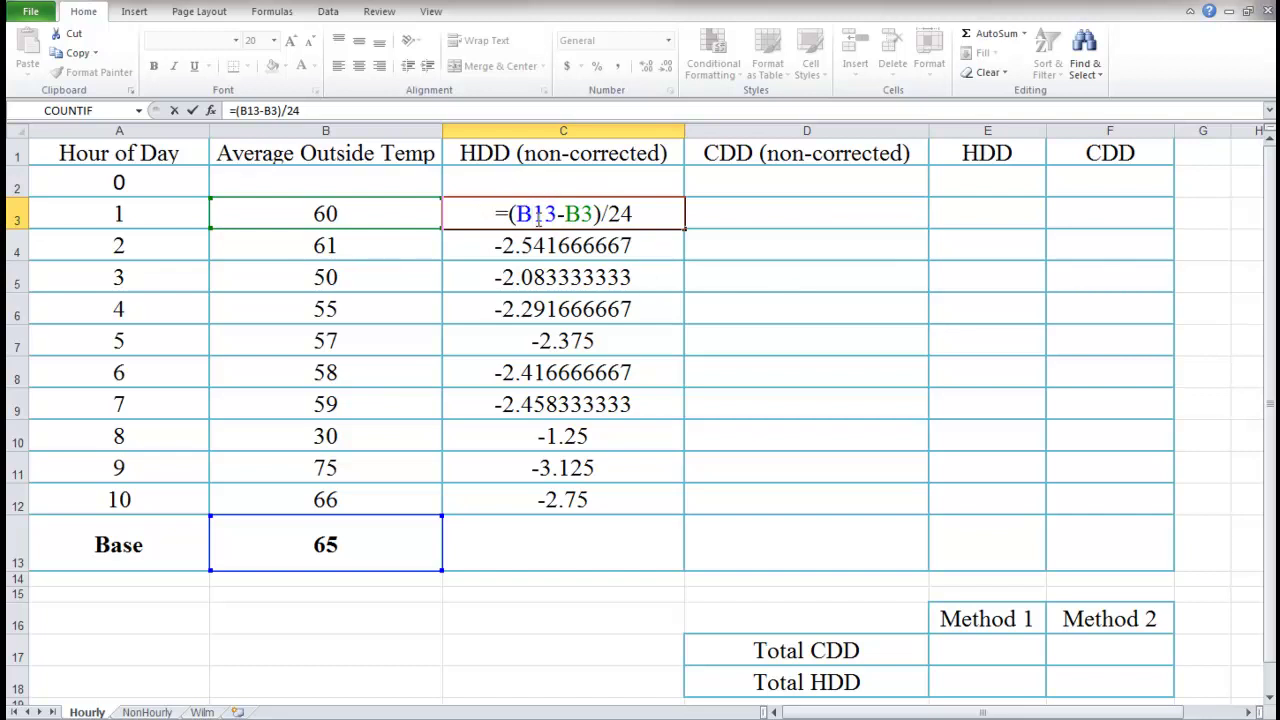
pyautogui.press('F4')
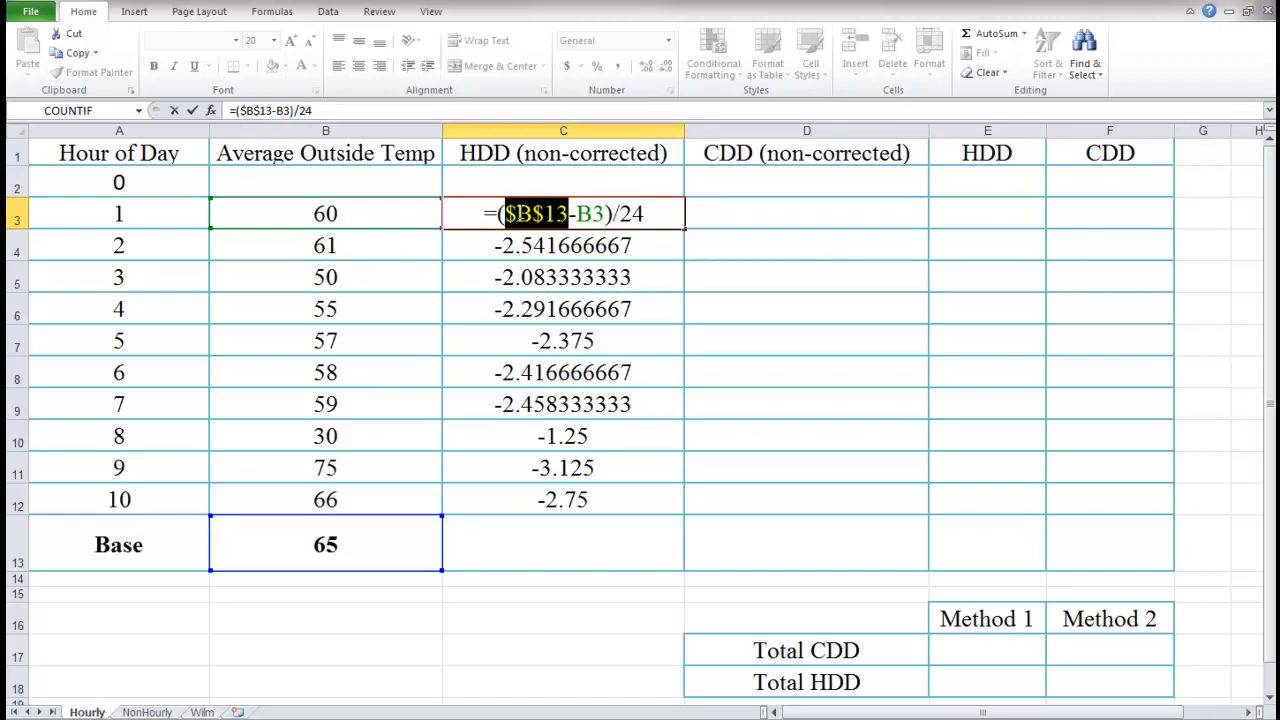
pyautogui.press('F4')
pyautogui.press('F4')
pyautogui.press('F4')
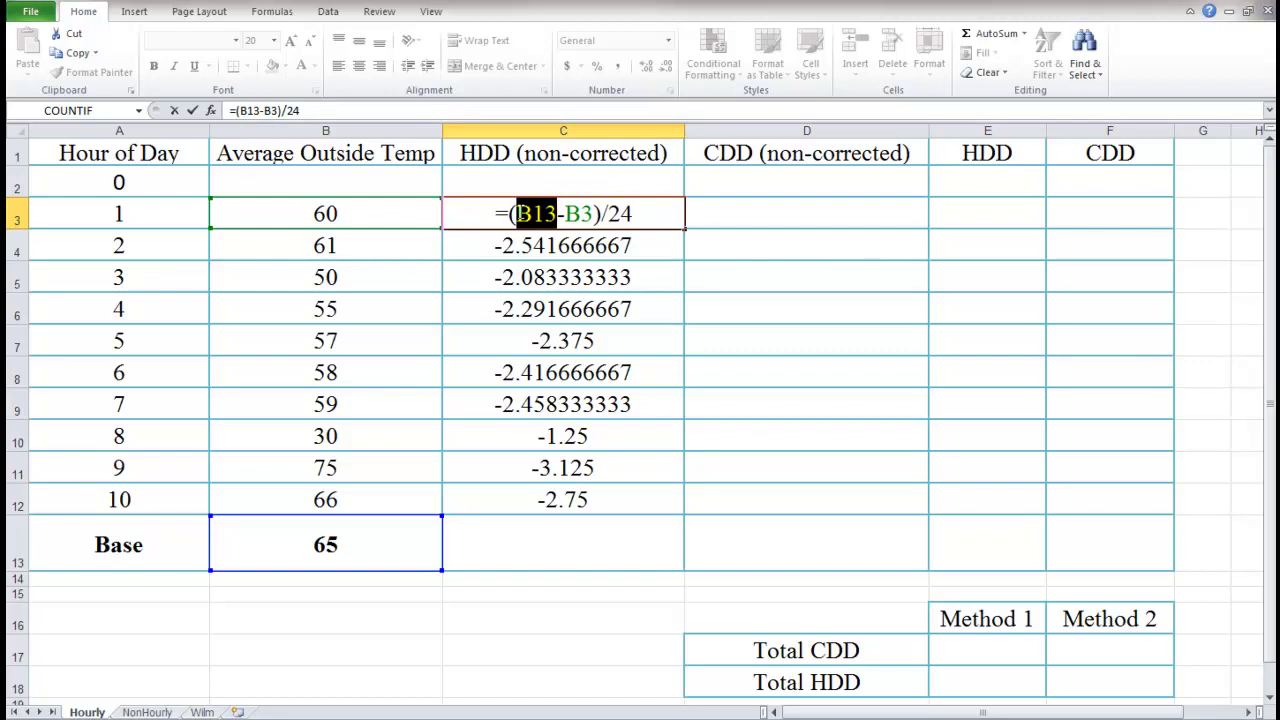
pyautogui.press('F4')
pyautogui.press('Return')
pyautogui.press('Up')
pyautogui.doubleClick(685, 229)
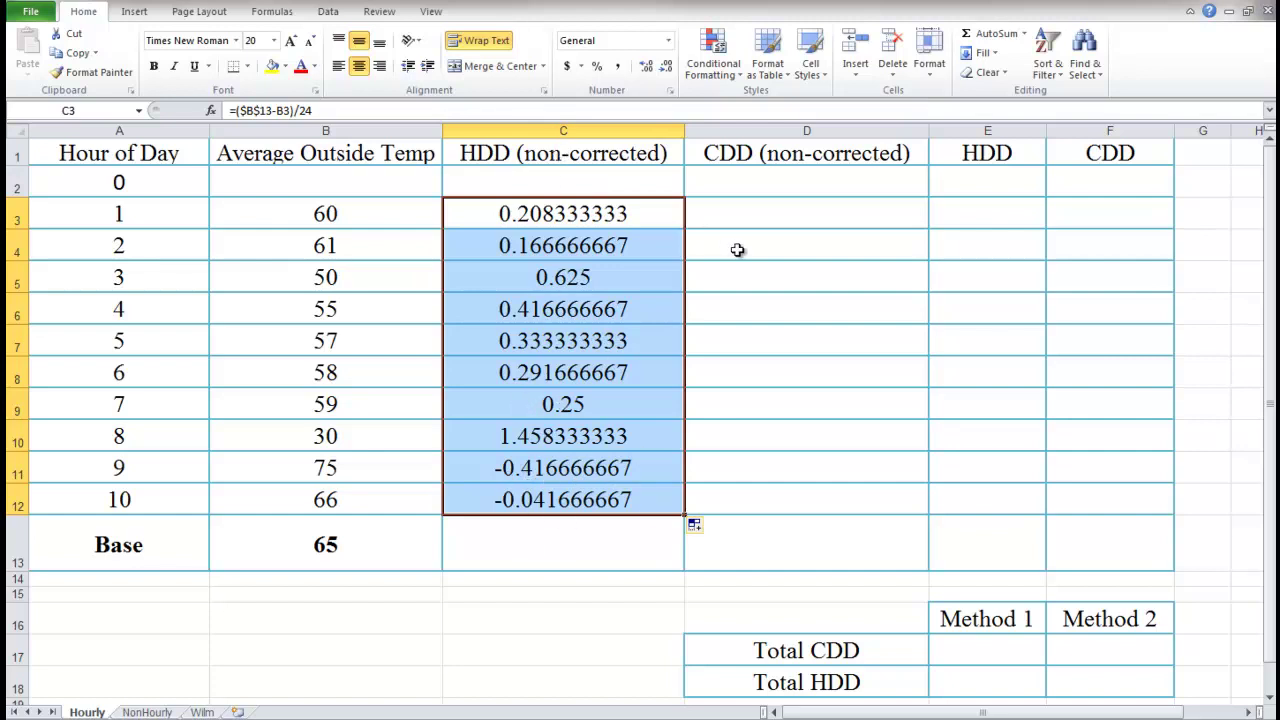
# Step: Enter the formula =(B3-$B$13)/24 in D3 for the hour 1 non-corrected CDD
pyautogui.click(769, 220)
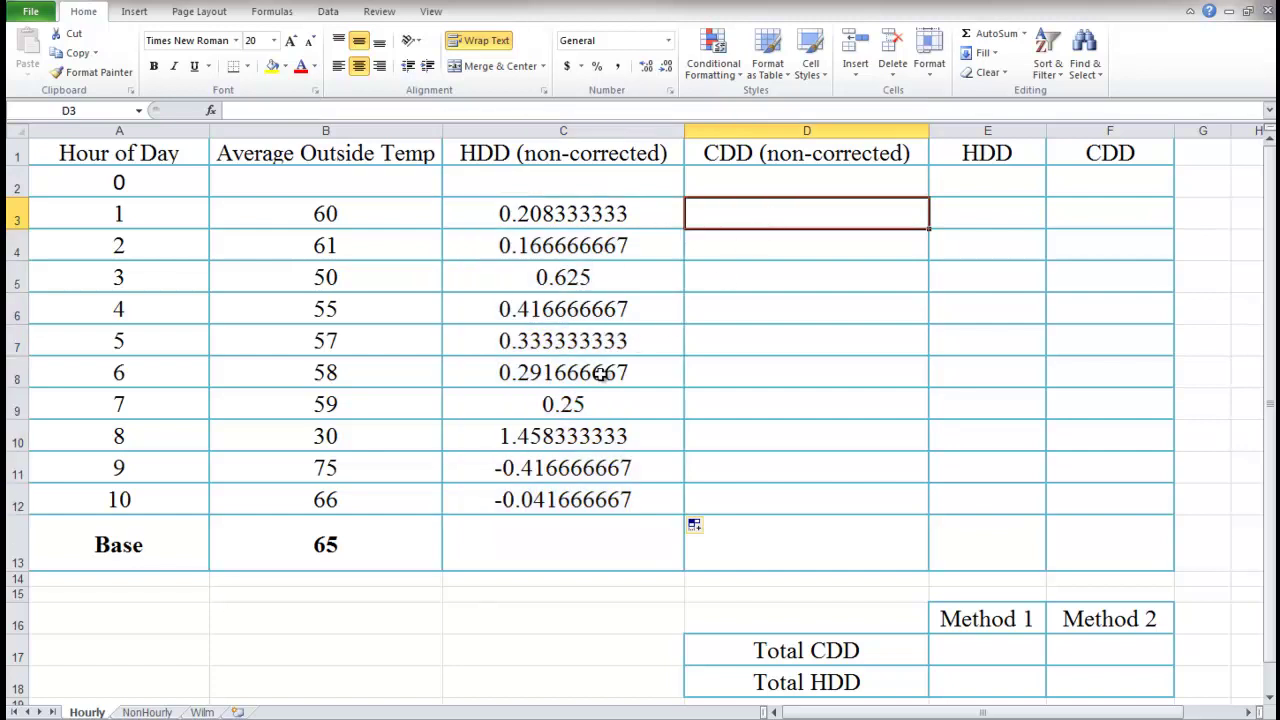
pyautogui.write('=')
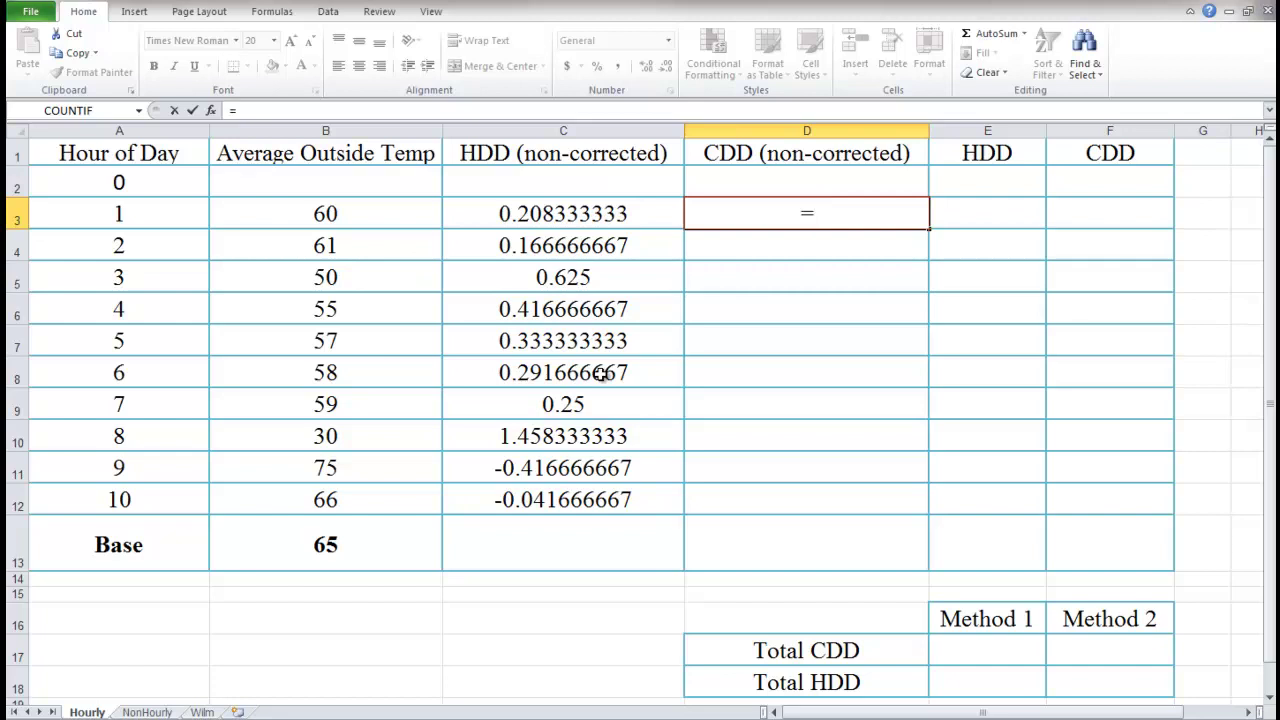
pyautogui.write('(')
pyautogui.click(387, 213)
pyautogui.write('-')
pyautogui.click(353, 532)
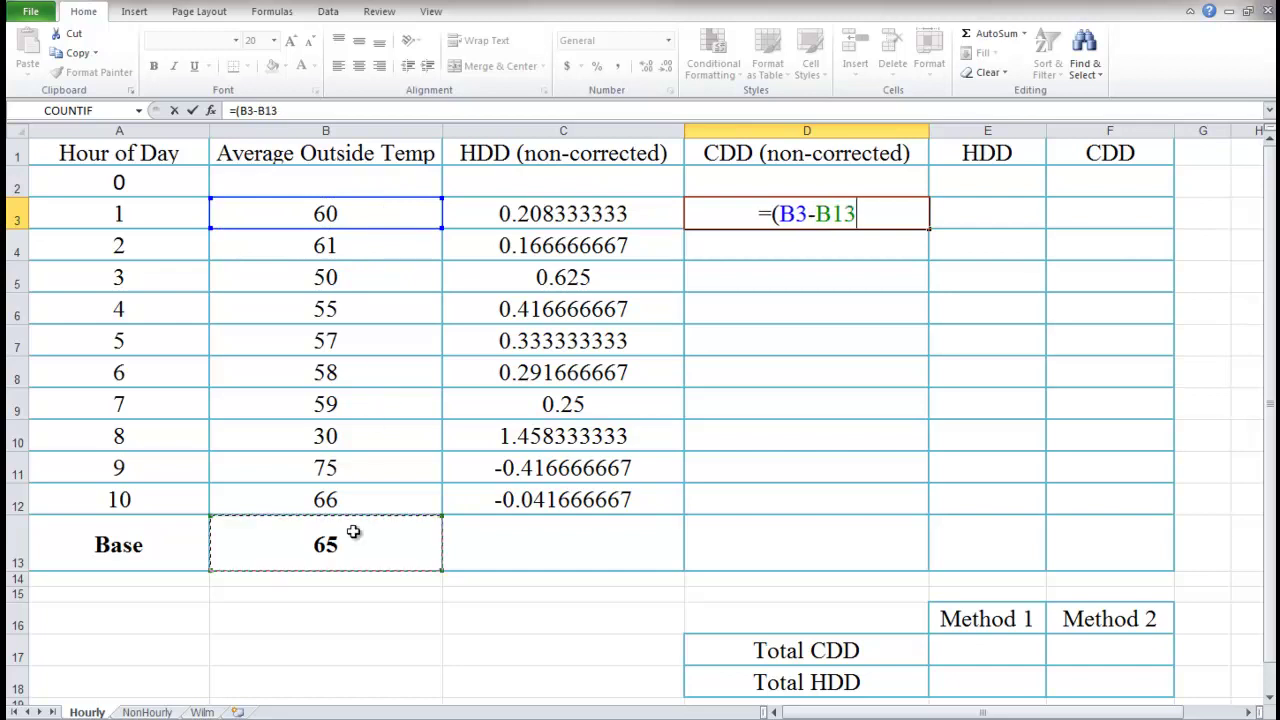
pyautogui.press('F4')
pyautogui.write(')/24')
pyautogui.press('Return')
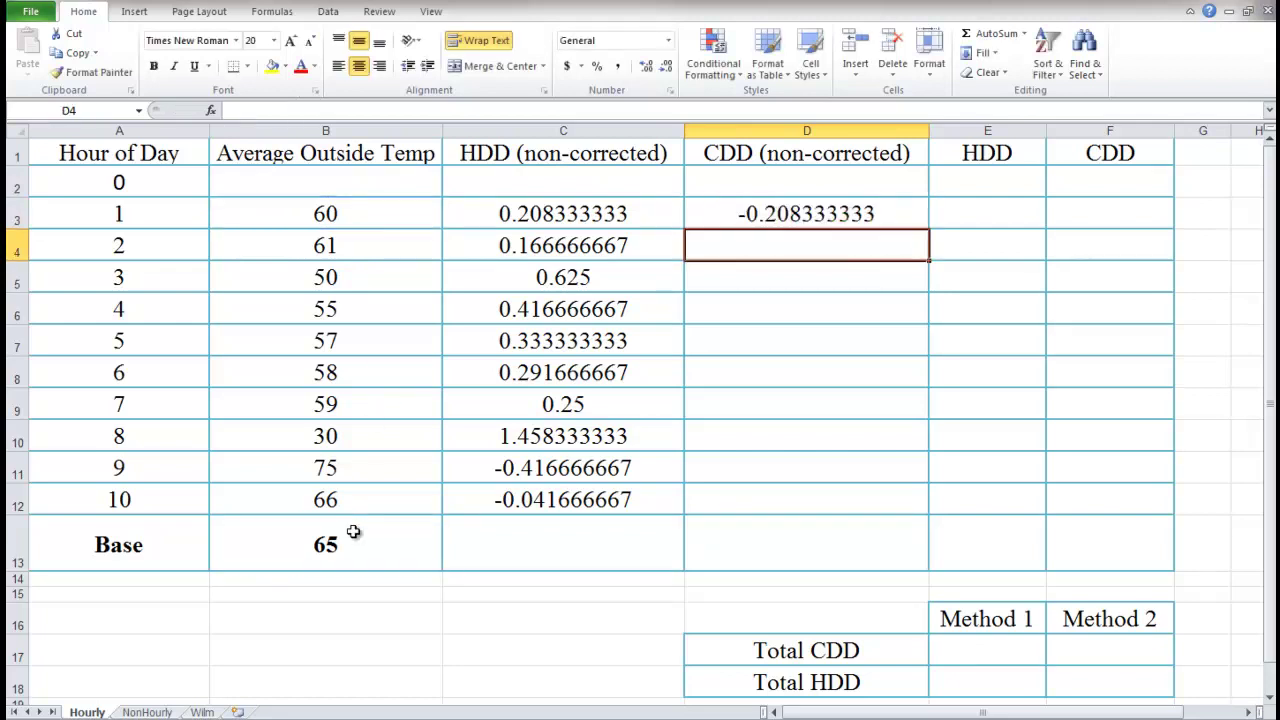
# Step: Fill the D3 formula down the CDD (non-corrected) column and clear the extra result in the Base row, D13
pyautogui.click(895, 215)
pyautogui.doubleClick(927, 231)
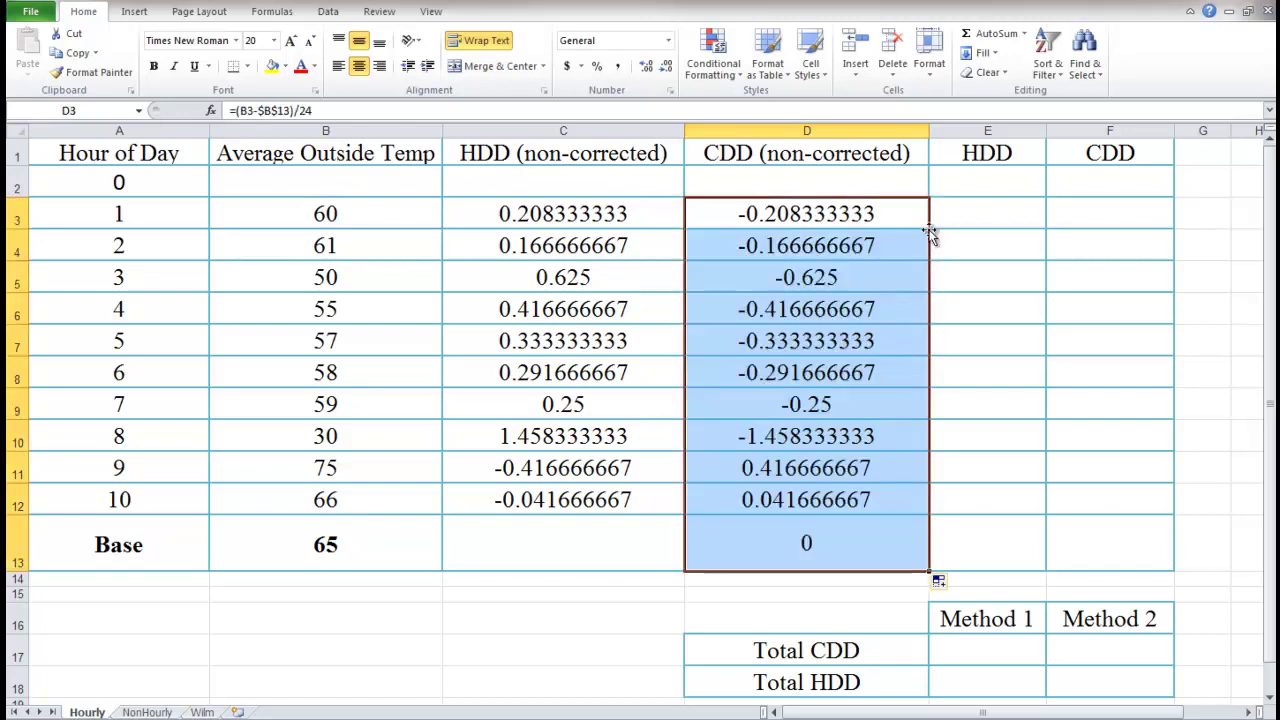
pyautogui.click(895, 543)
pyautogui.press('Delete')
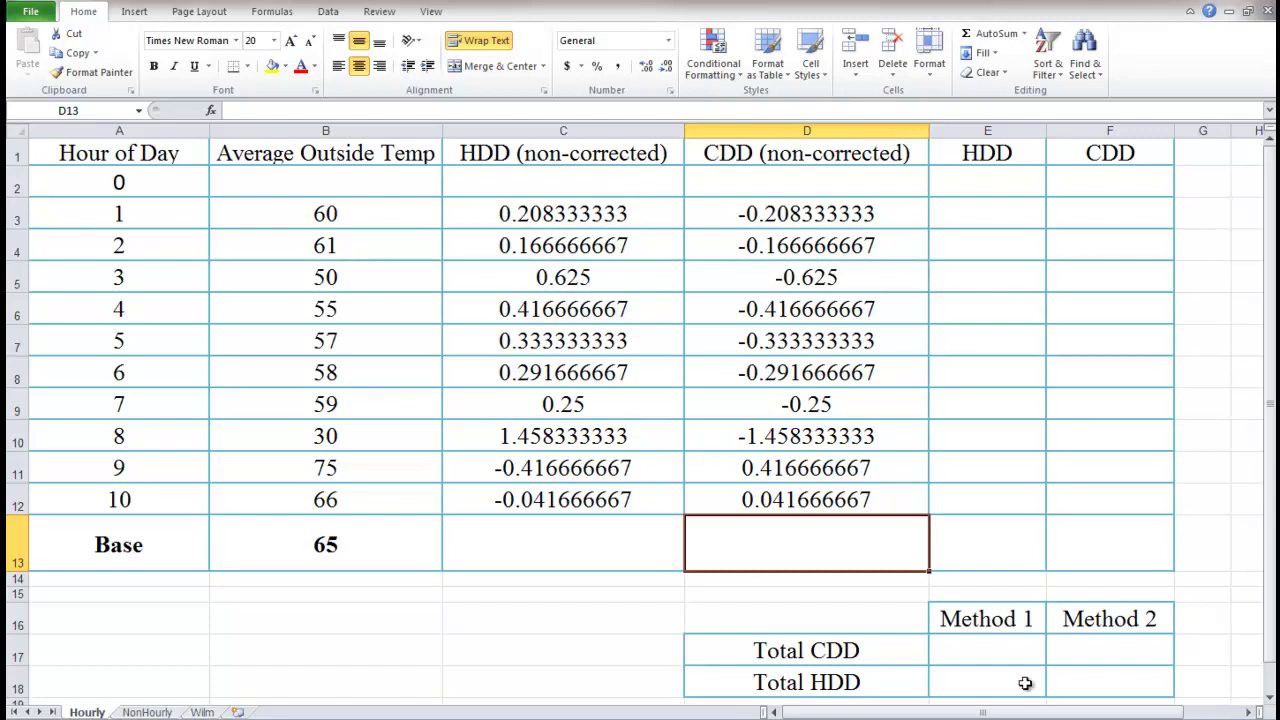
# Step: Enter =SUMIFS(D3:D12,D3:D12, ">0") in E17 to total the positive CDD values for Method 1
pyautogui.click(961, 653)
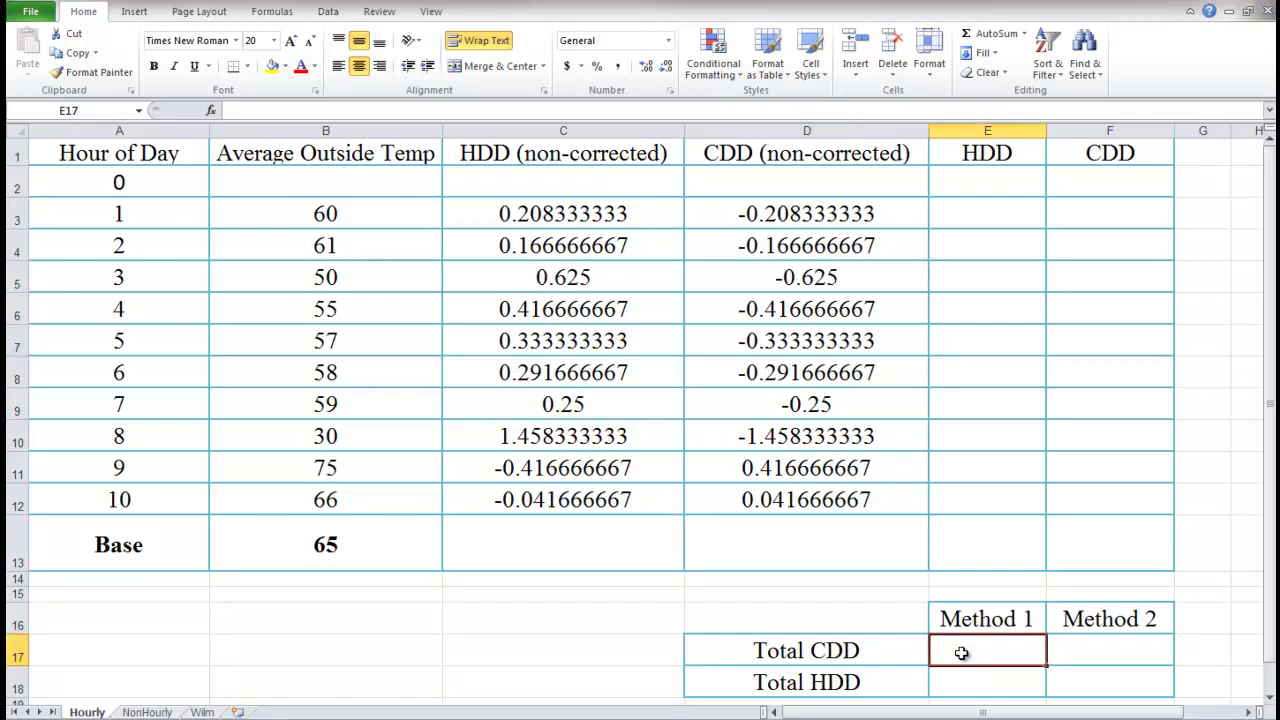
pyautogui.write('=sumif(')
pyautogui.press('BackSpace')
pyautogui.write('s(')
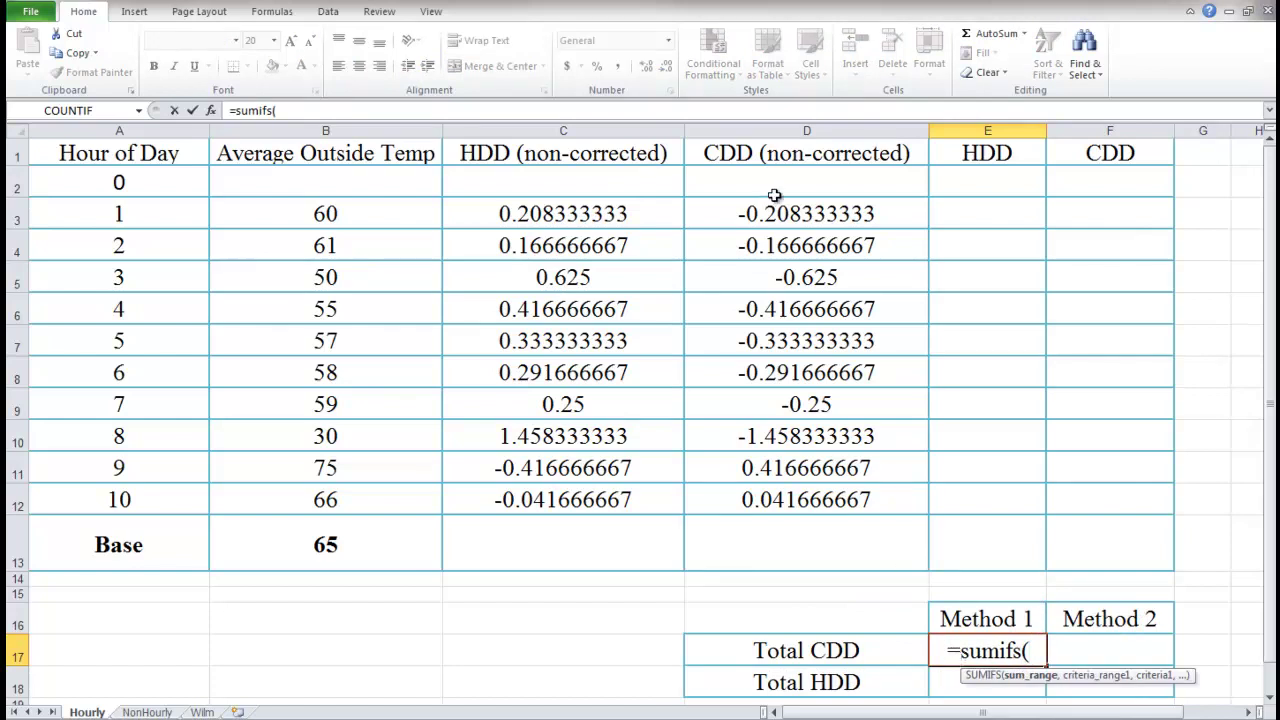
pyautogui.moveTo(790, 212); pyautogui.dragTo(809, 487)
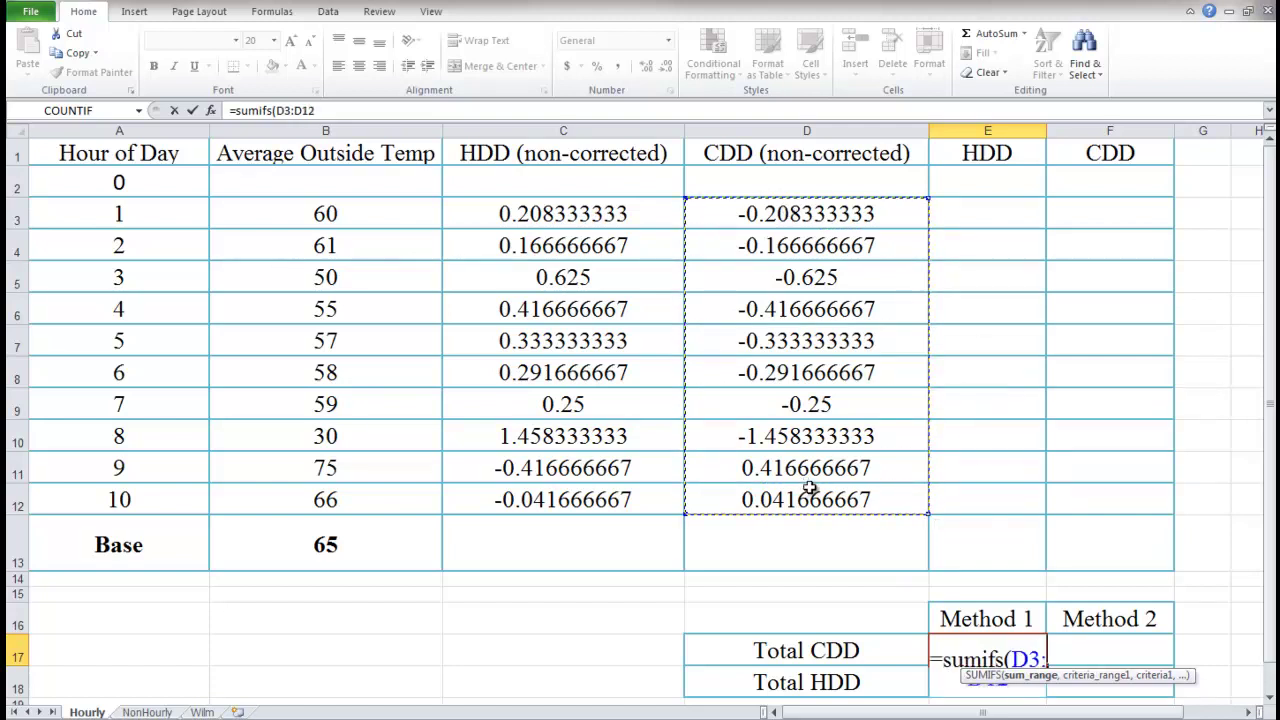
pyautogui.write(',')
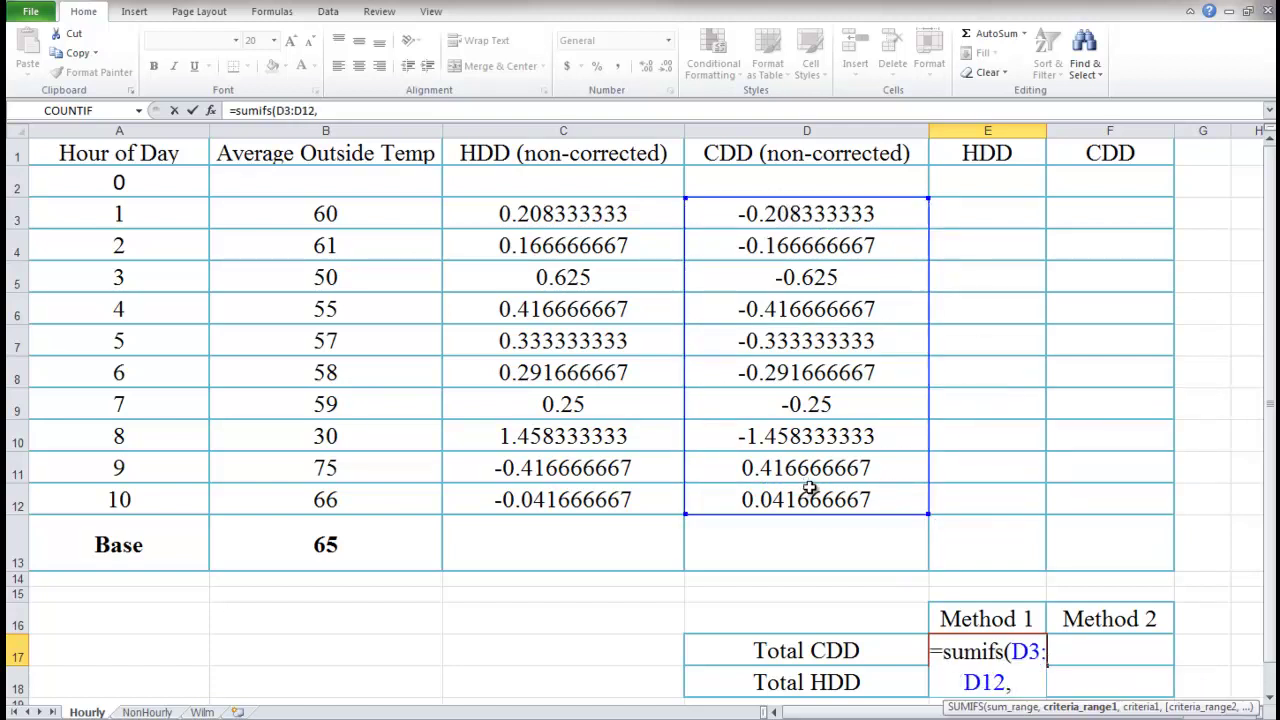
pyautogui.moveTo(835, 213); pyautogui.dragTo(840, 491)
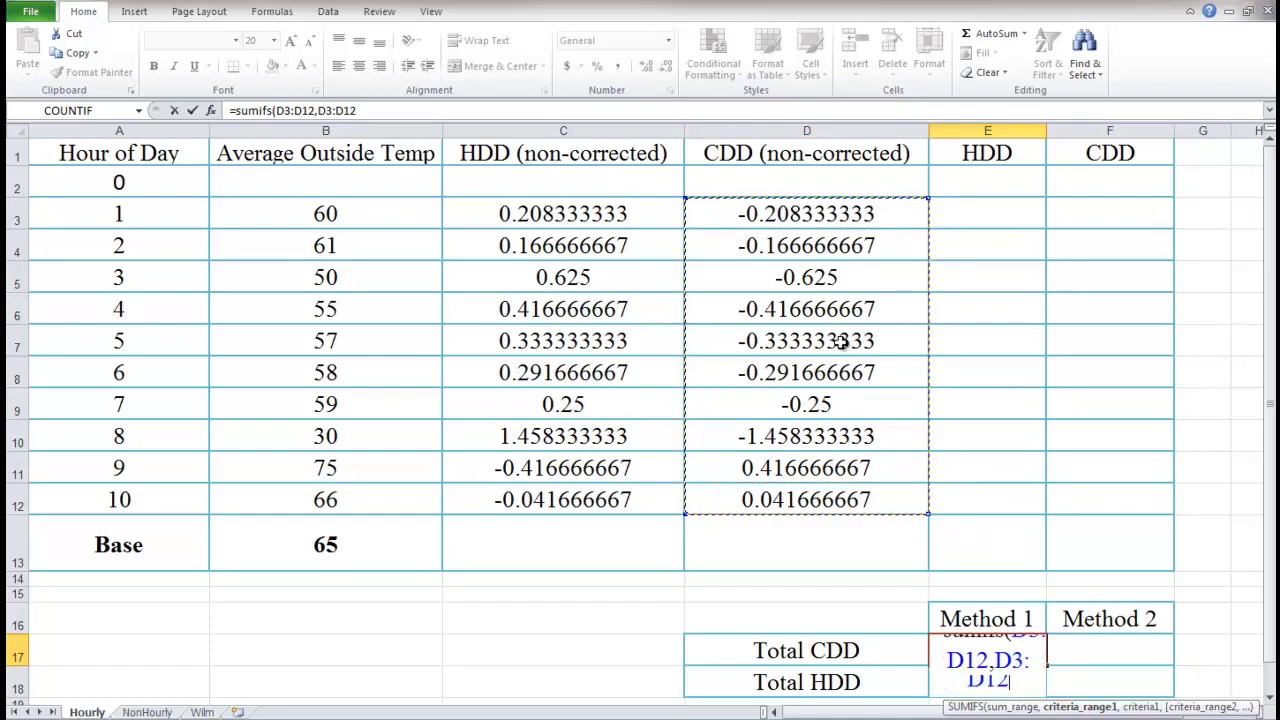
pyautogui.write(',')
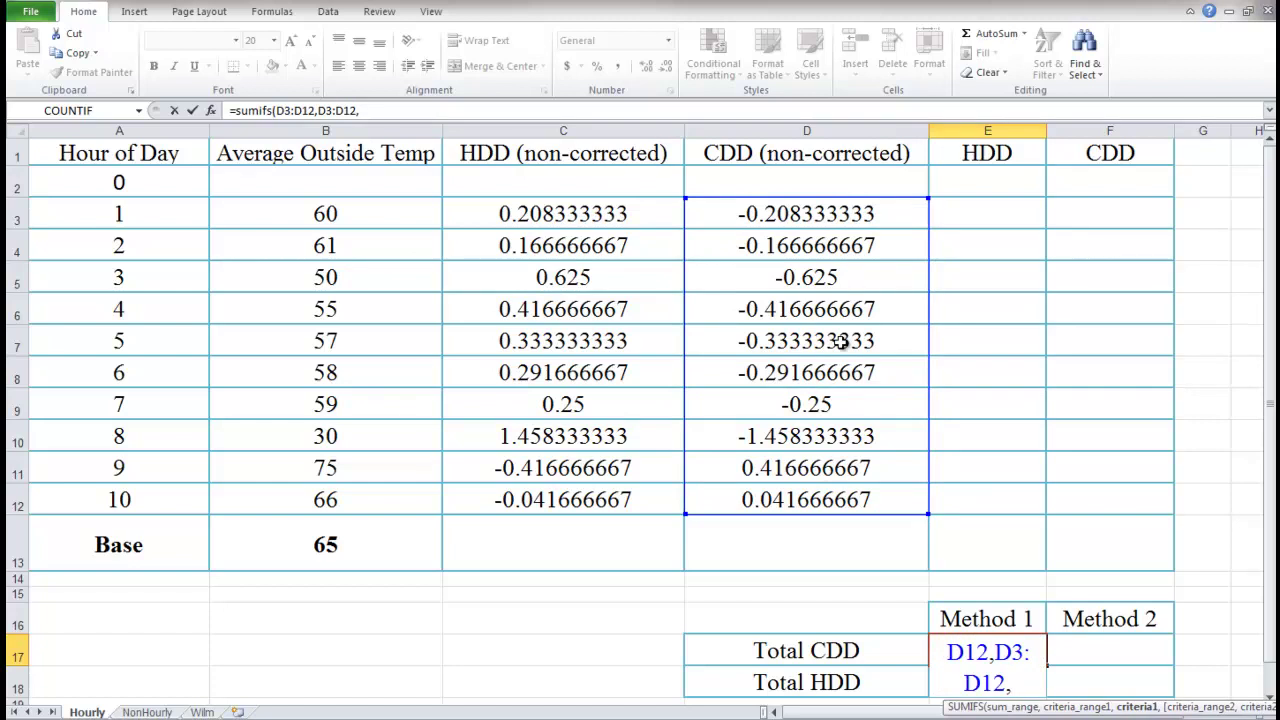
pyautogui.write(' ">=0')
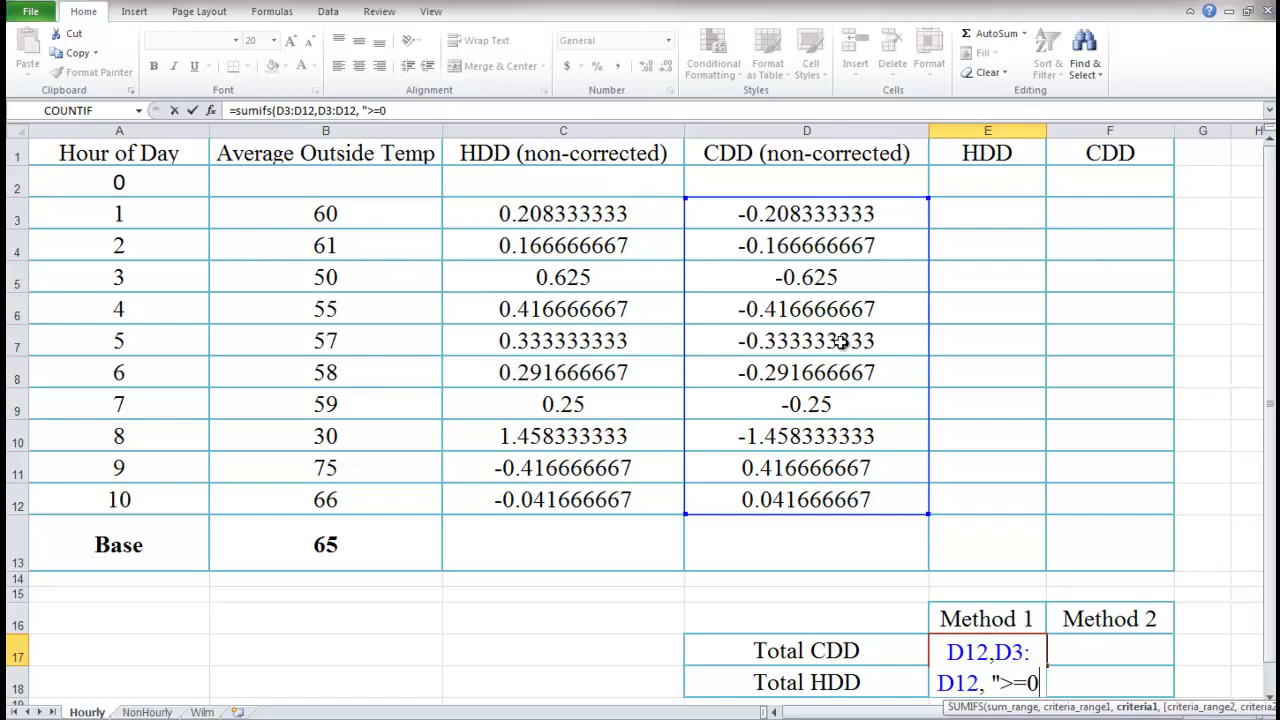
pyautogui.press('BackSpace')
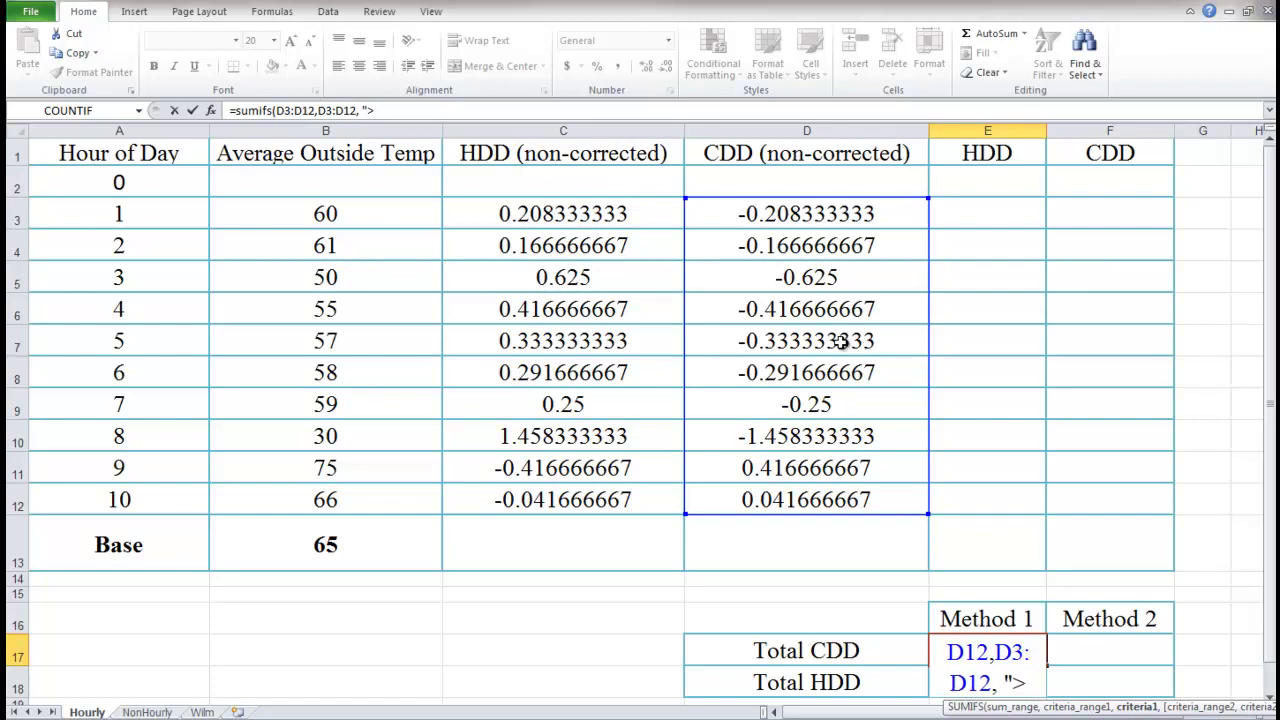
pyautogui.write('0')
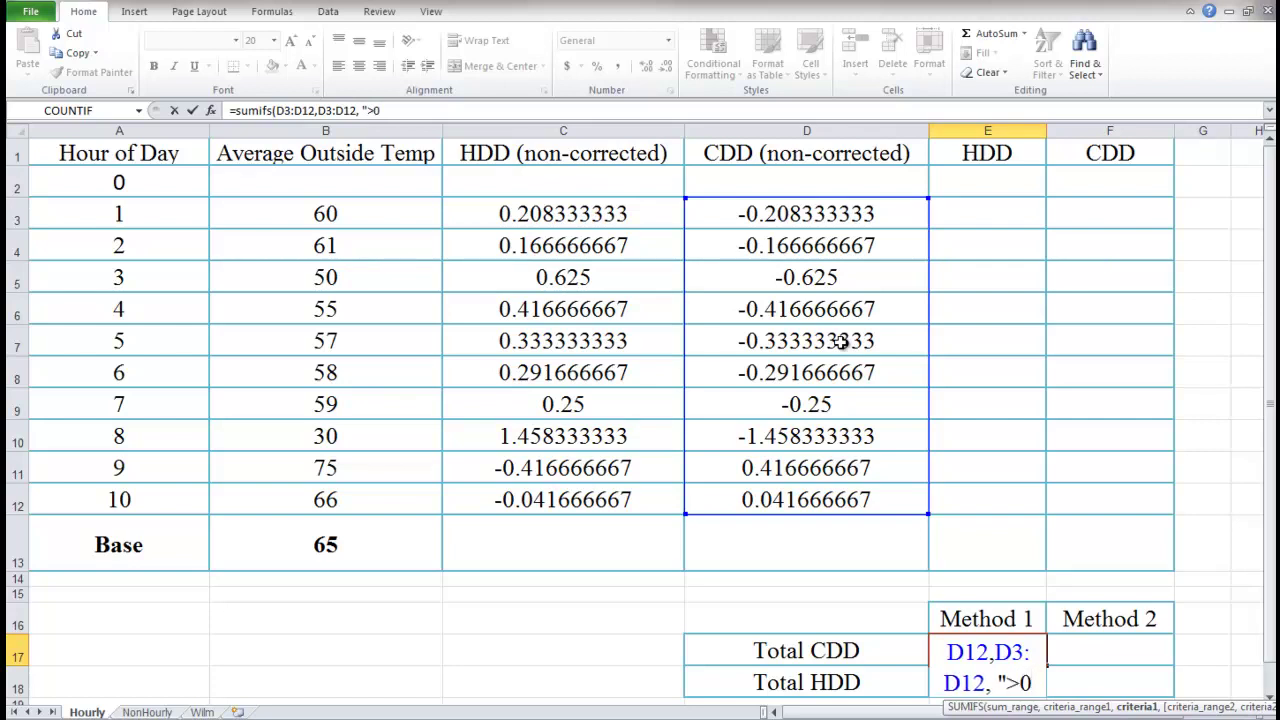
pyautogui.write('"')
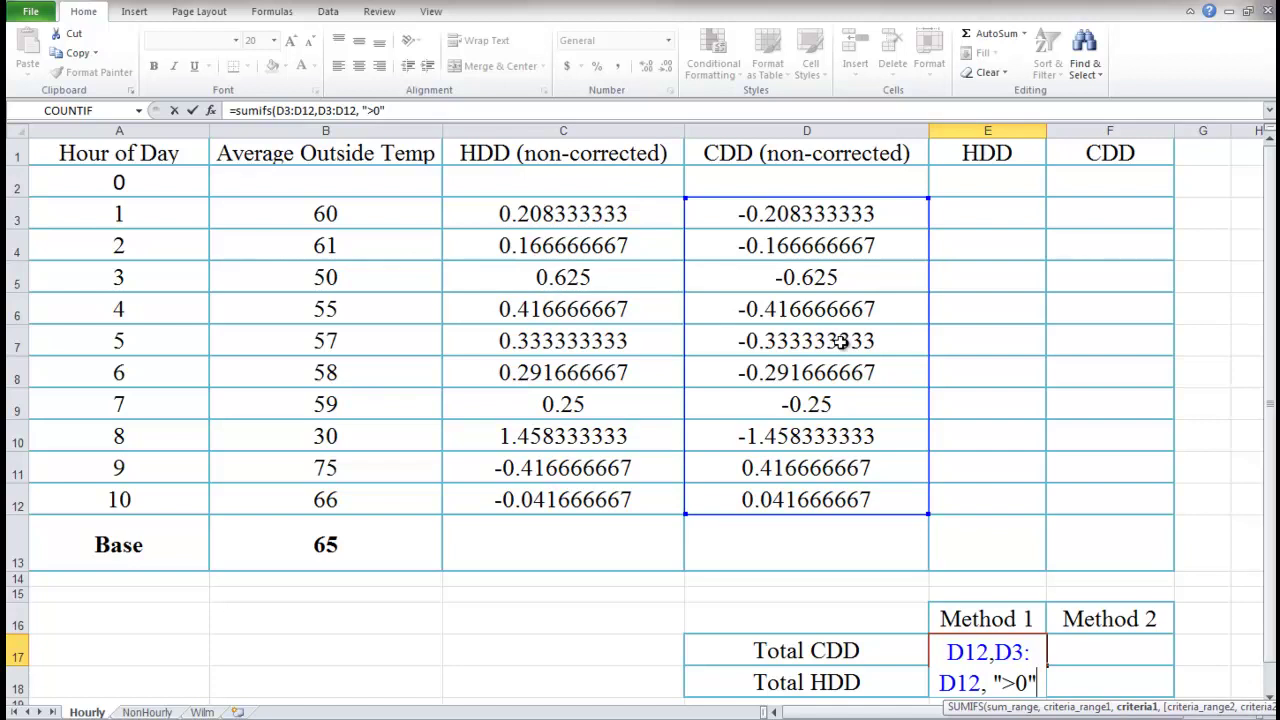
pyautogui.write(')')
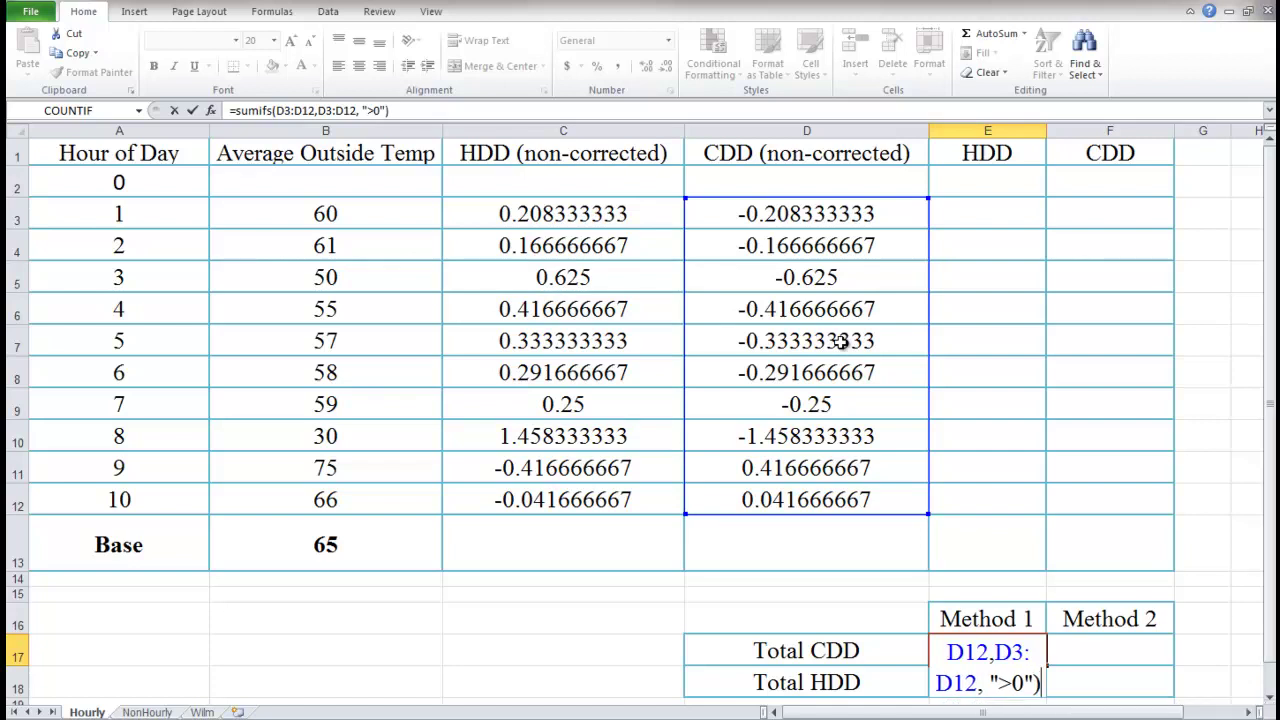
pyautogui.press('Return')
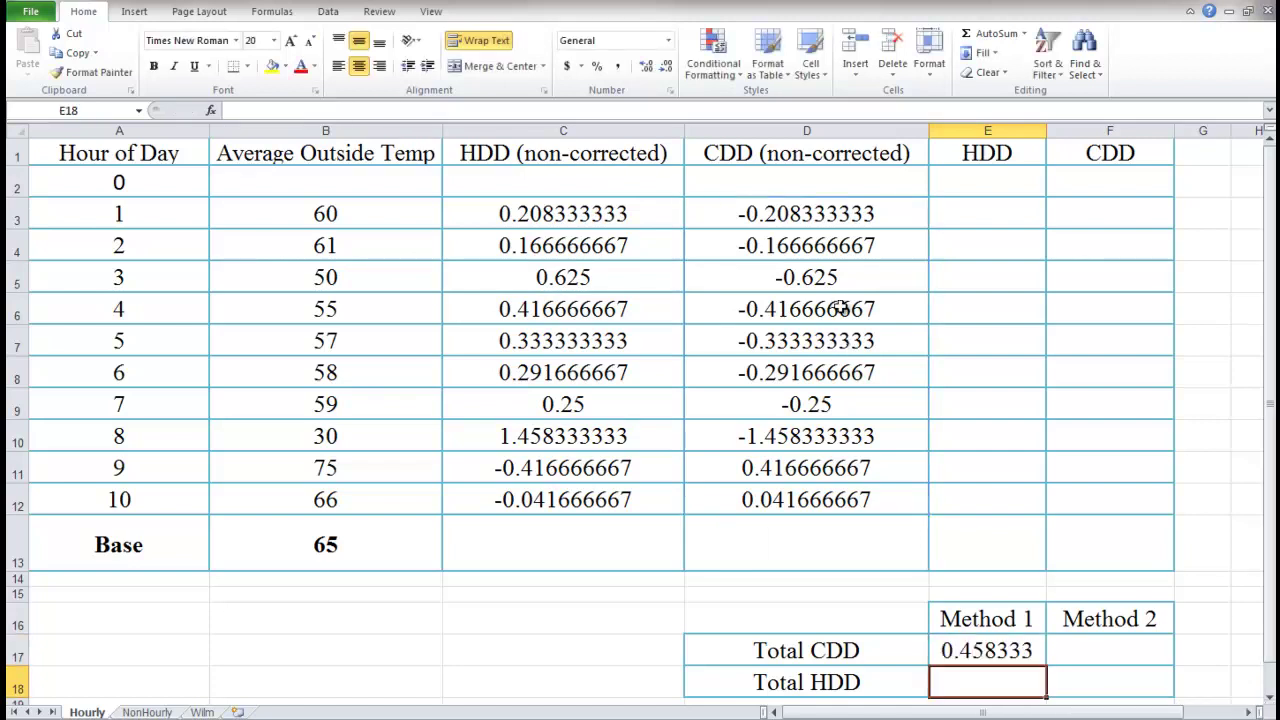
# Step: Copy the SUMIFS formula text from E17 into E18, the Method 1 Total HDD cell
pyautogui.doubleClick(973, 655)
pyautogui.click(967, 657)
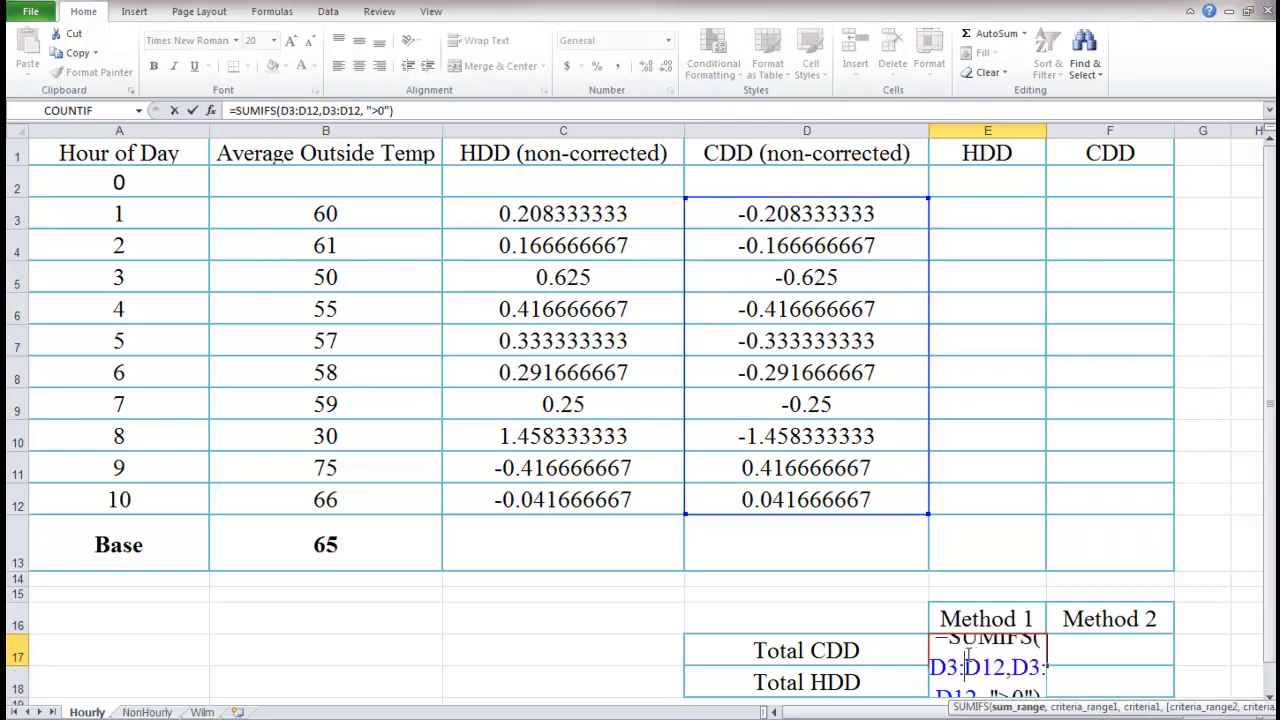
pyautogui.scroll(-1, 967, 657)
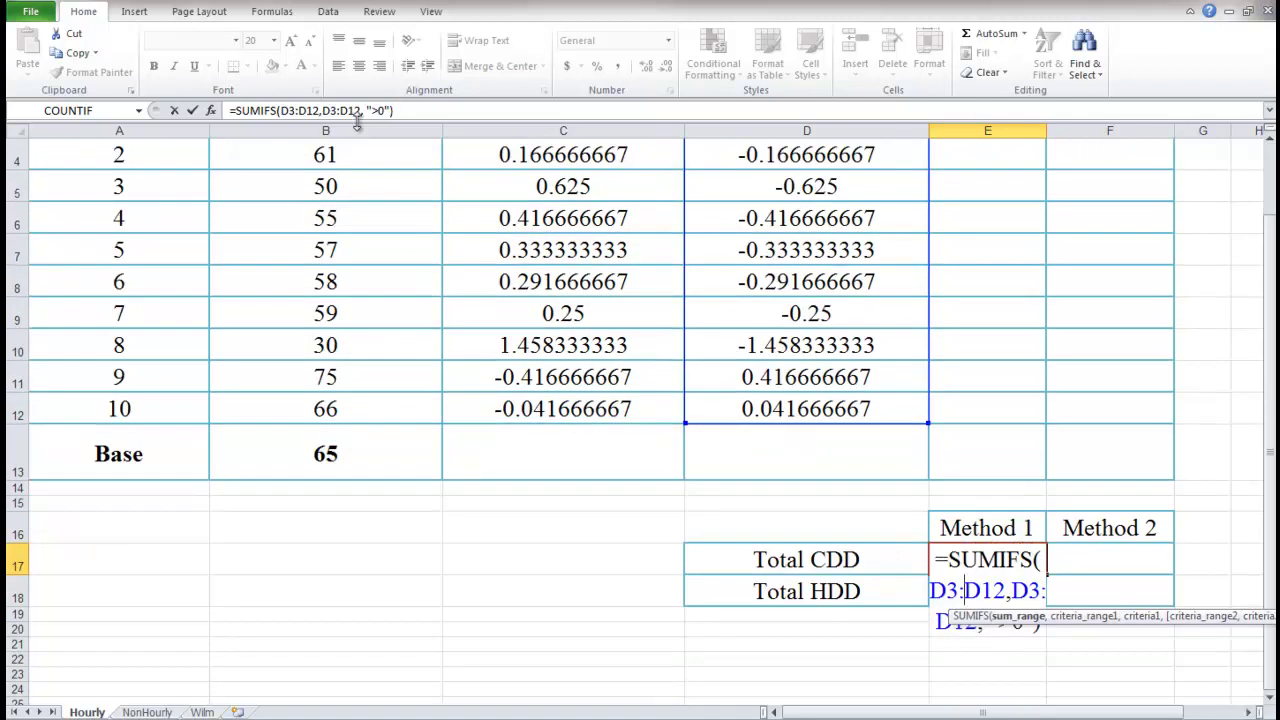
pyautogui.scroll(1, 357, 115)
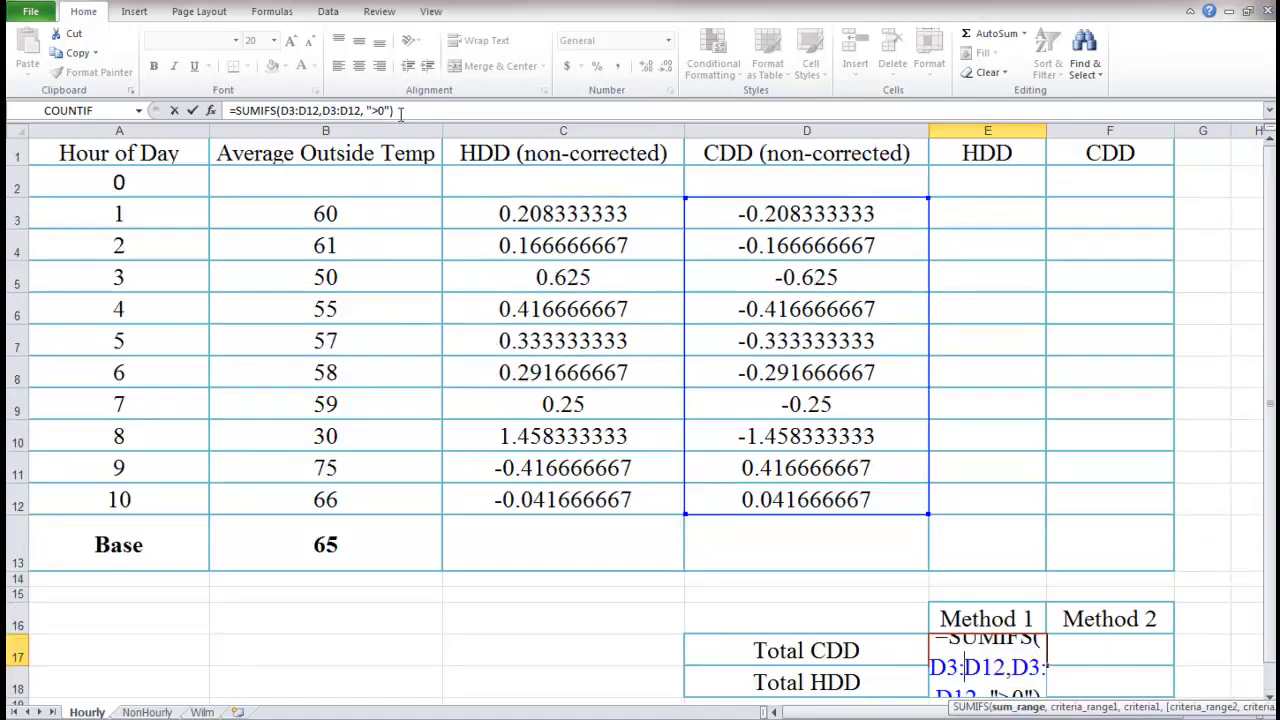
pyautogui.click(302, 110)
pyautogui.moveTo(408, 111); pyautogui.dragTo(226, 103)
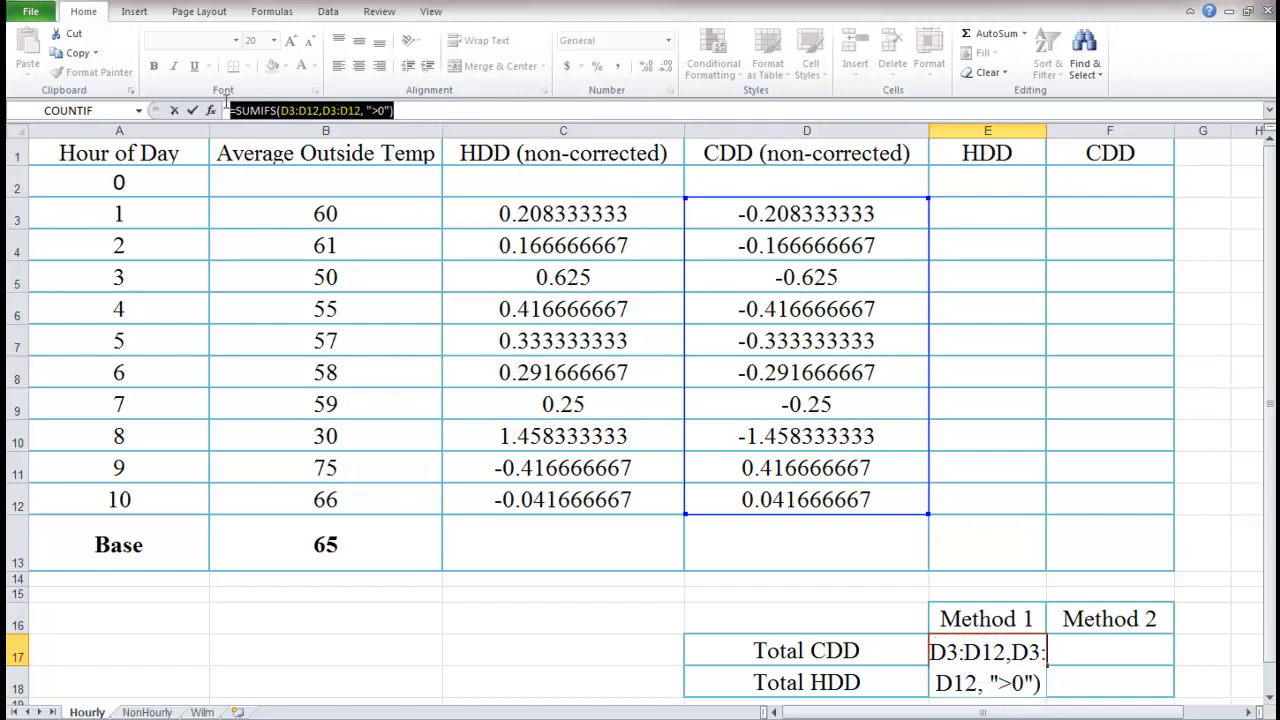
pyautogui.hotkey('ctrl', 'c')
pyautogui.press('Escape')
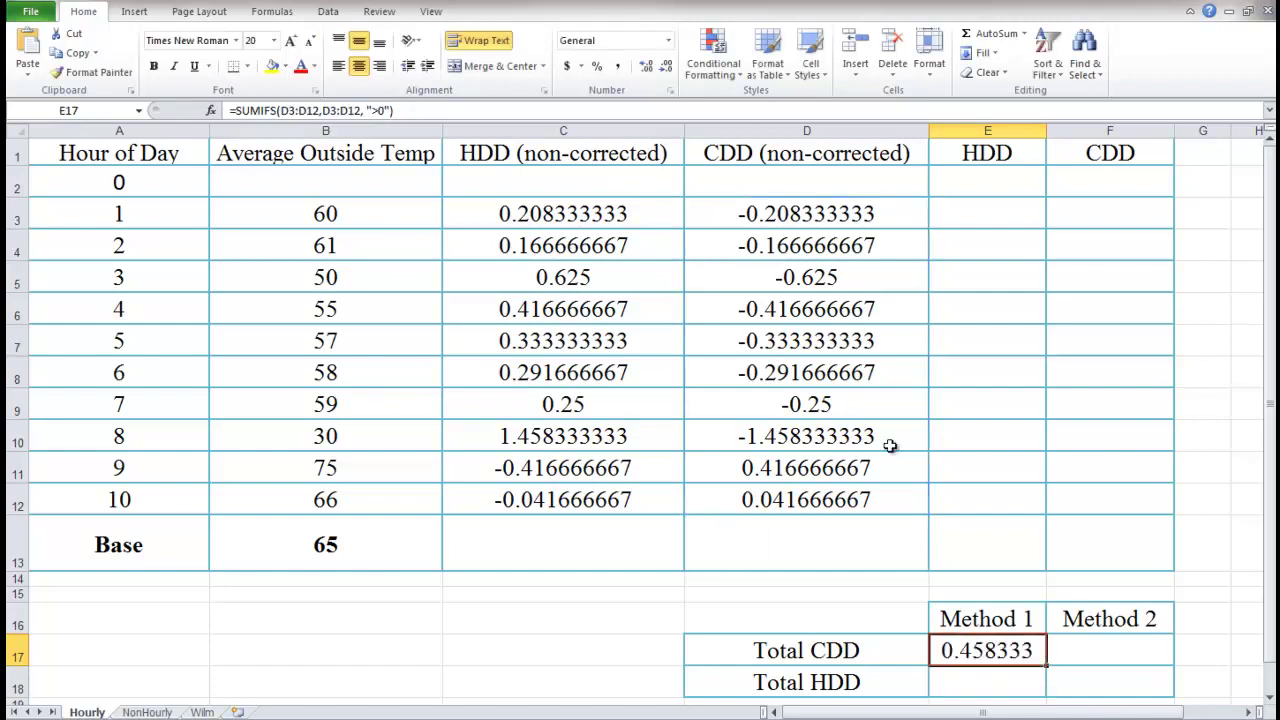
pyautogui.doubleClick(988, 684)
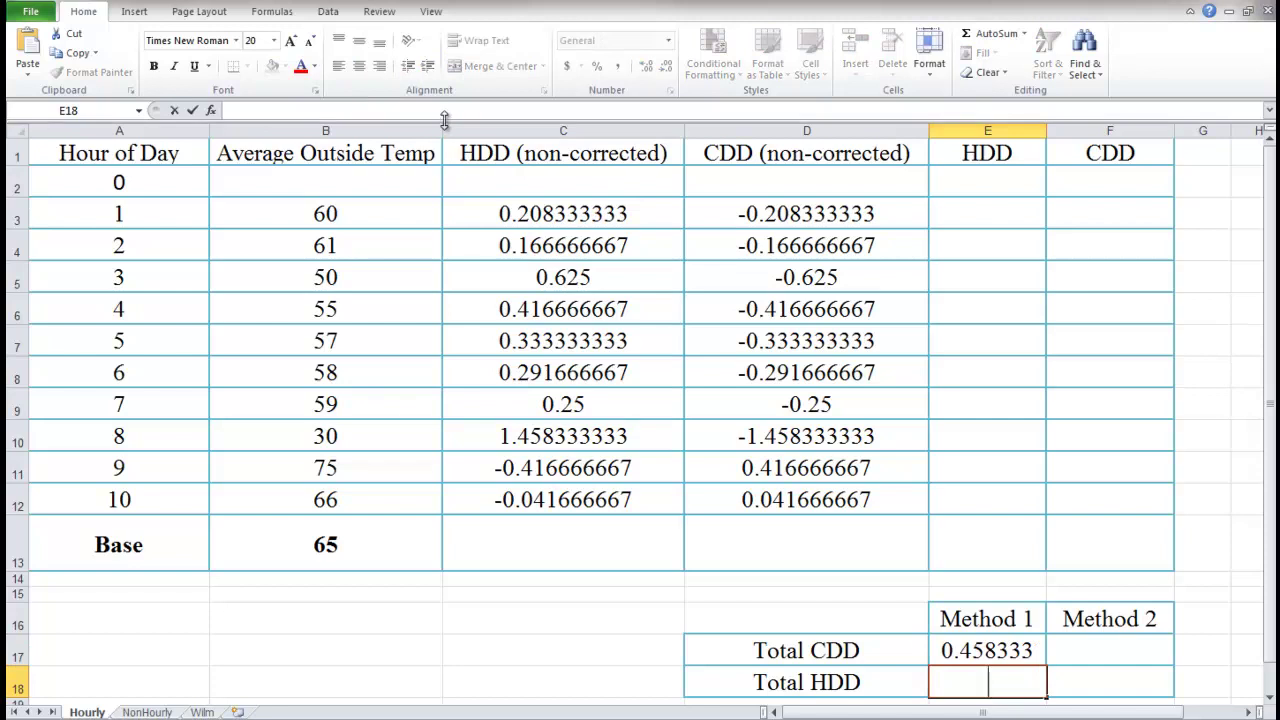
pyautogui.hotkey('ctrl', 'v')
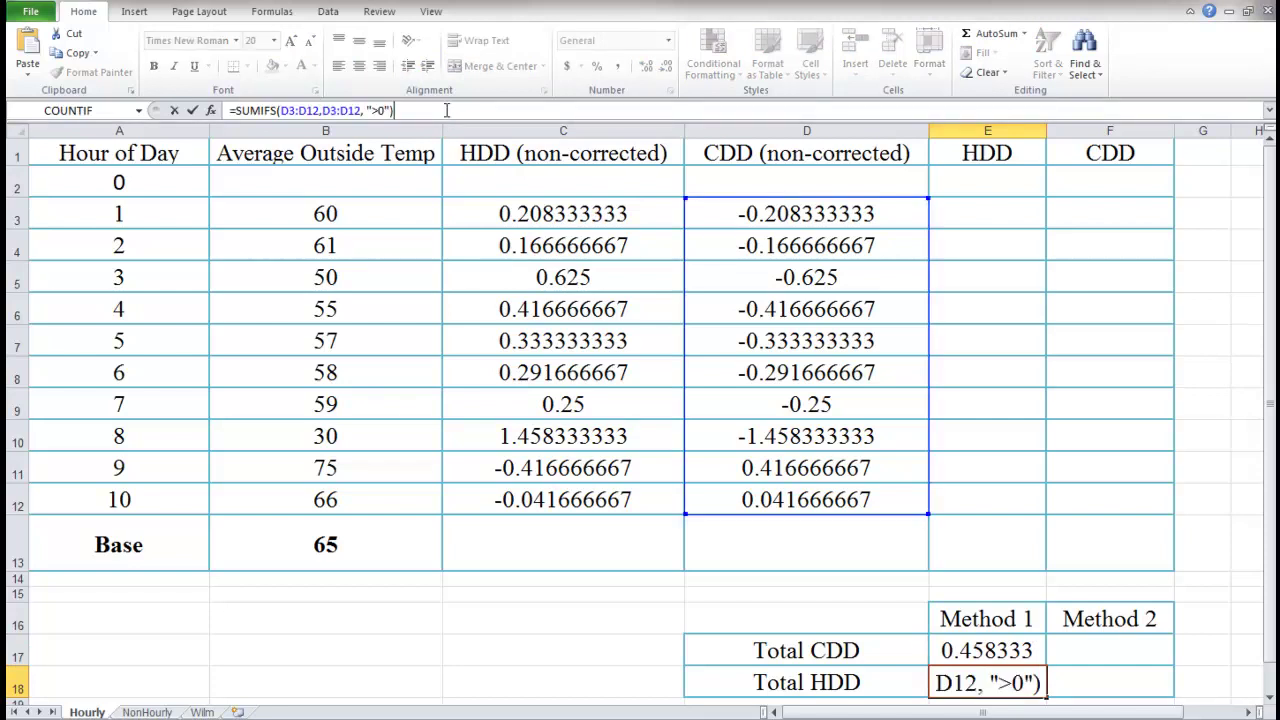
# Step: Change both ranges of the E18 formula to the HDD (non-corrected) column so it reads =SUMIFS(C3:C12,C3:C12, ">0")
pyautogui.click(448, 111)
pyautogui.click(294, 112)
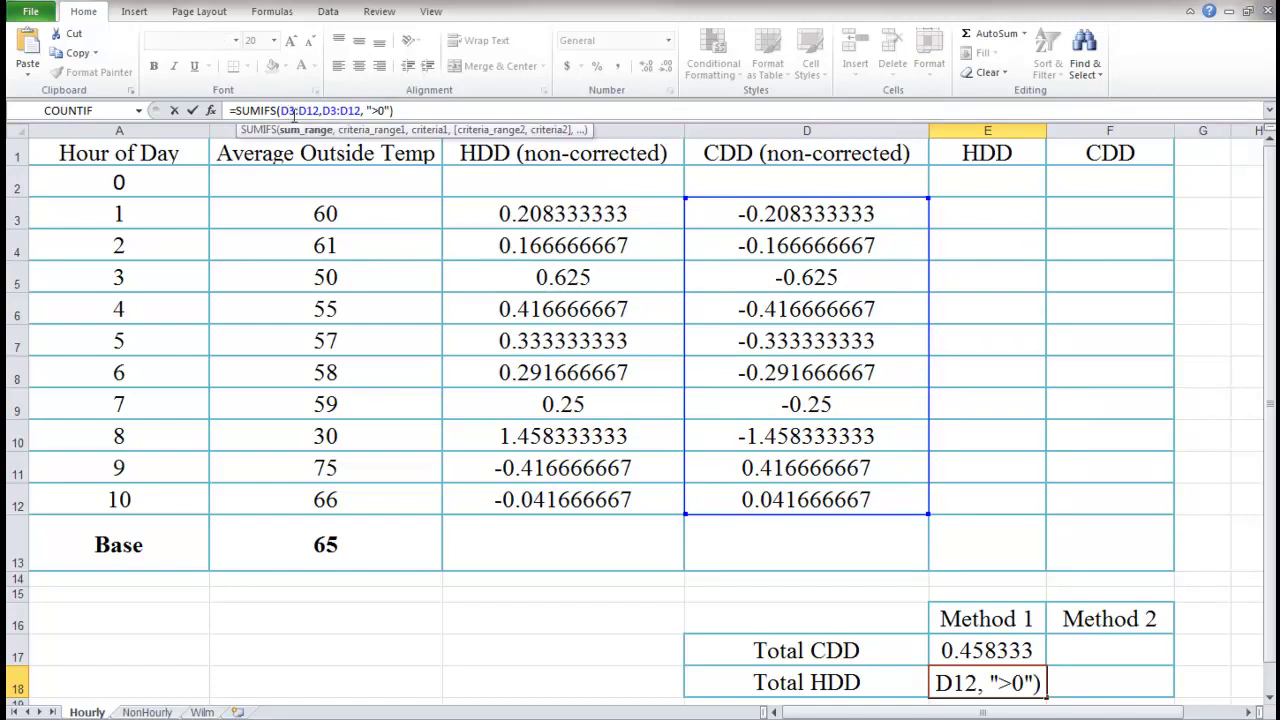
pyautogui.press('BackSpace')
pyautogui.press('BackSpace')
pyautogui.write('C3')
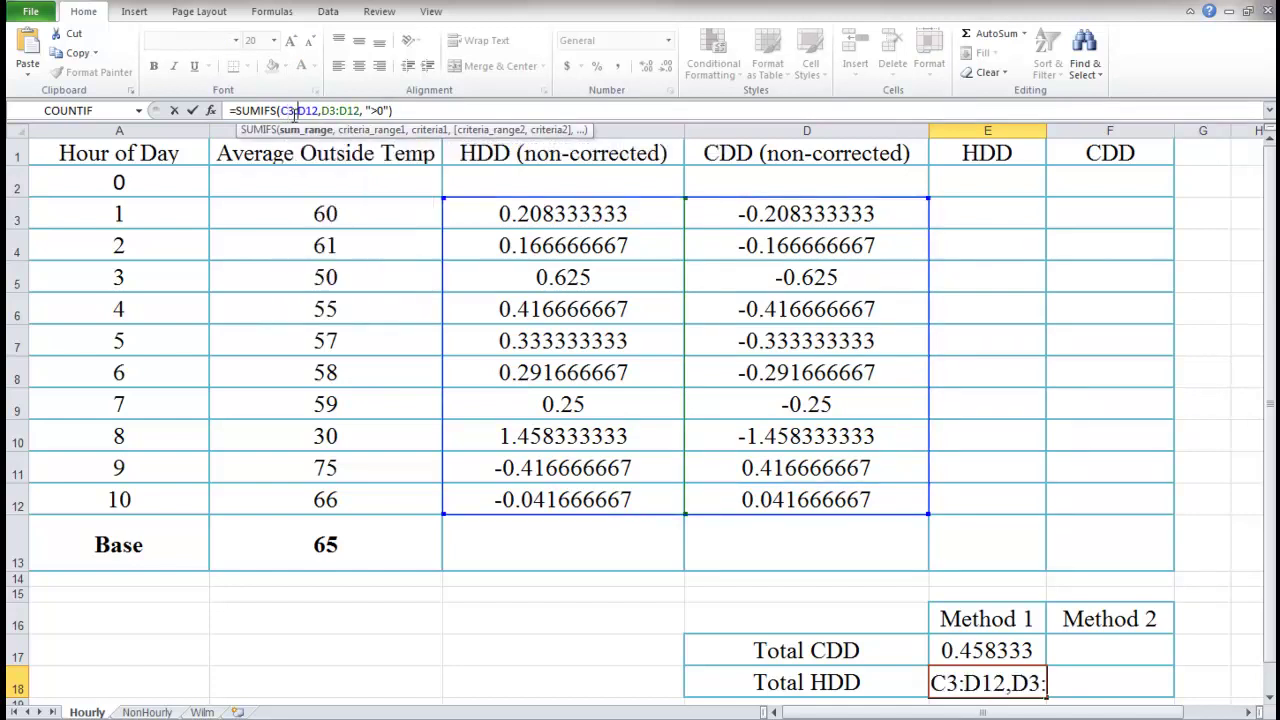
pyautogui.press('Delete')
pyautogui.write('C')
pyautogui.press('Right')
pyautogui.press('Right')
pyautogui.press('Right')
pyautogui.press('Delete')
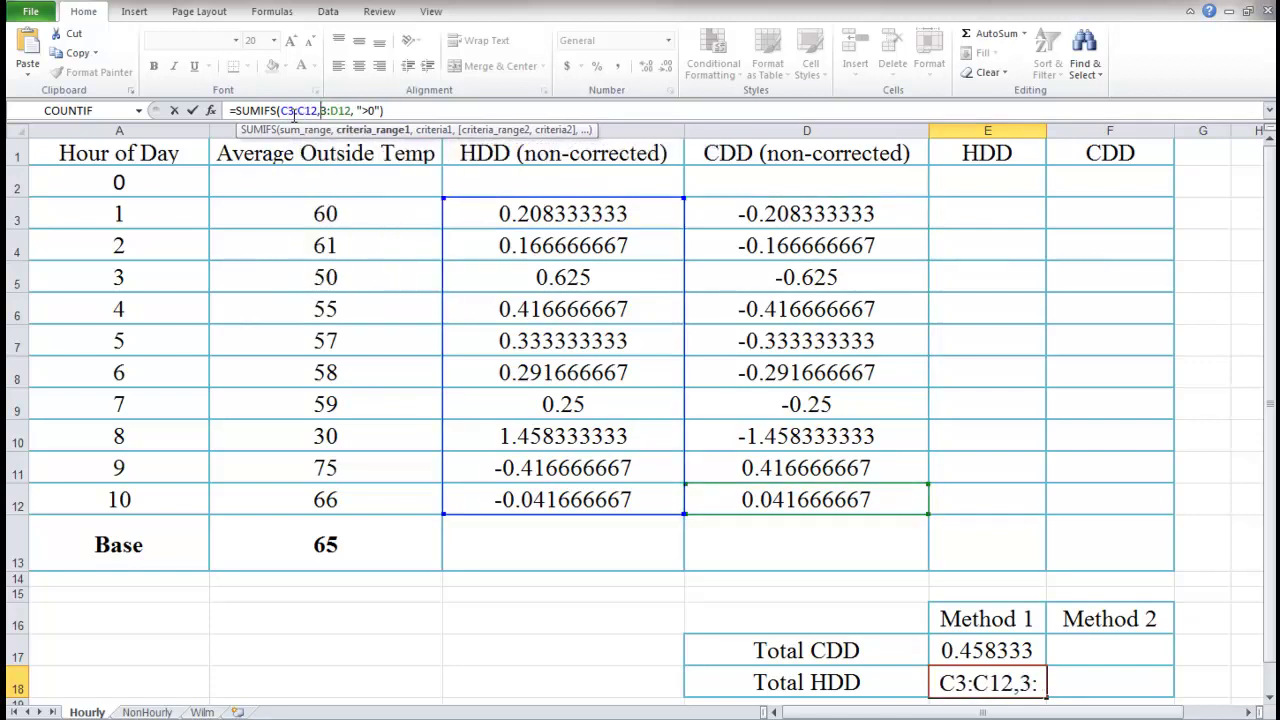
pyautogui.write('C')
pyautogui.press('Right')
pyautogui.press('Right')
pyautogui.press('Delete')
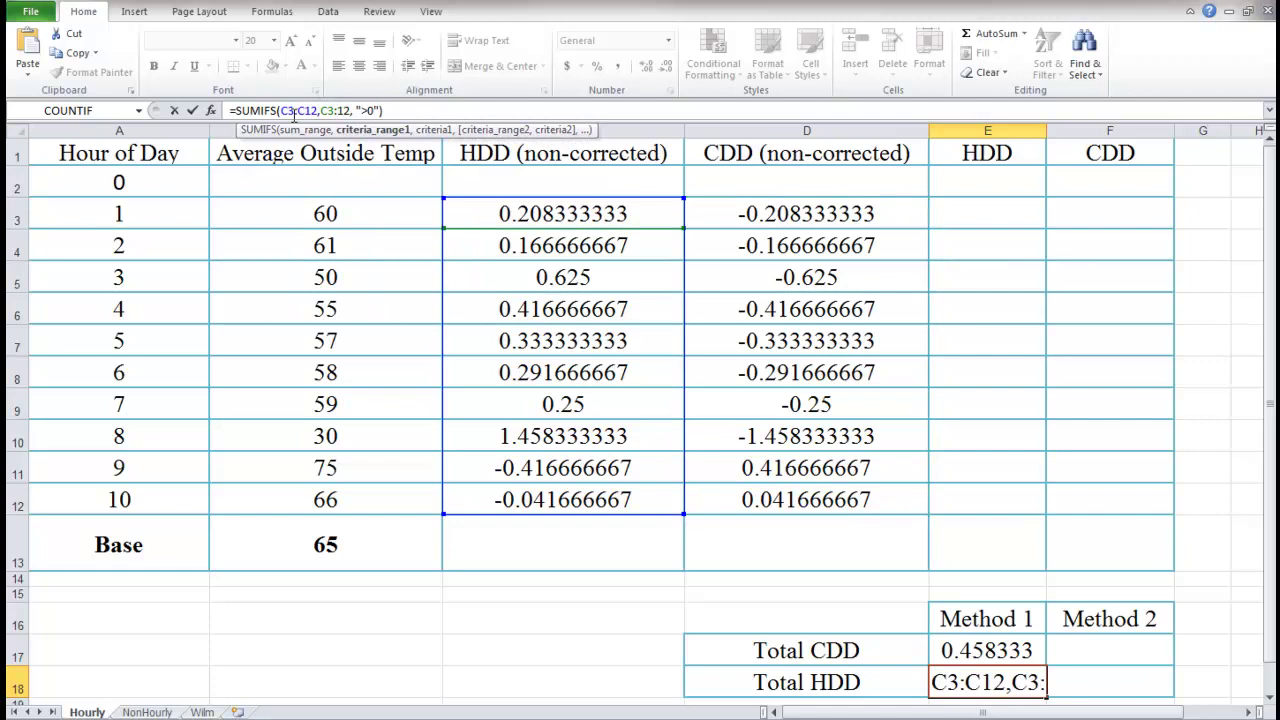
pyautogui.write('C')
pyautogui.press('Return')
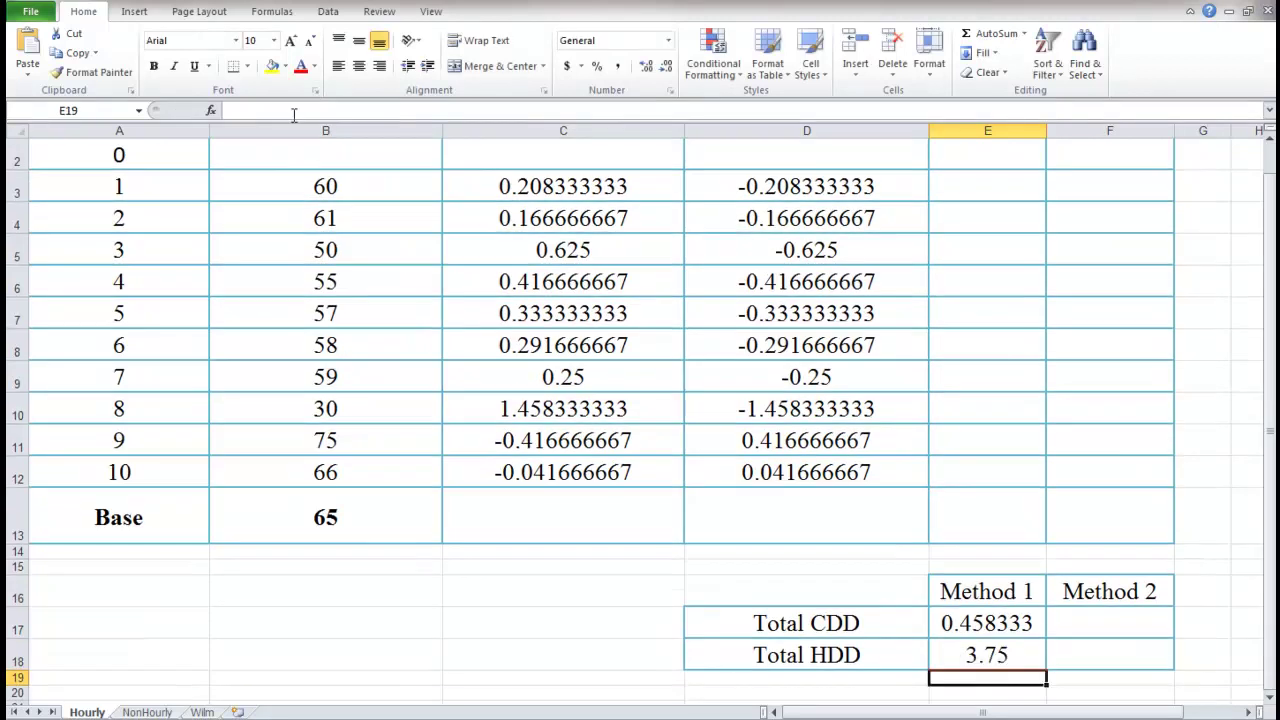
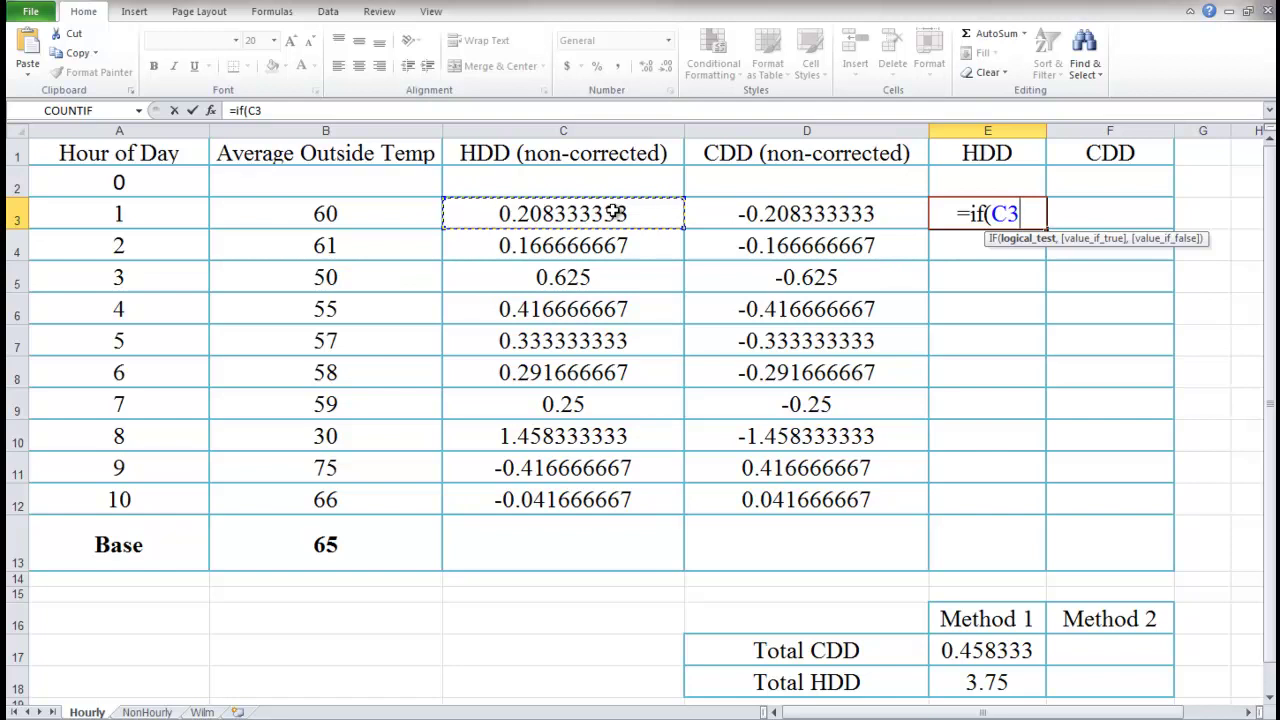
# Step: Enter the formula =IF(C3>0,C3,0) in E3 for the hour 1 corrected HDD
pyautogui.write('>0,')
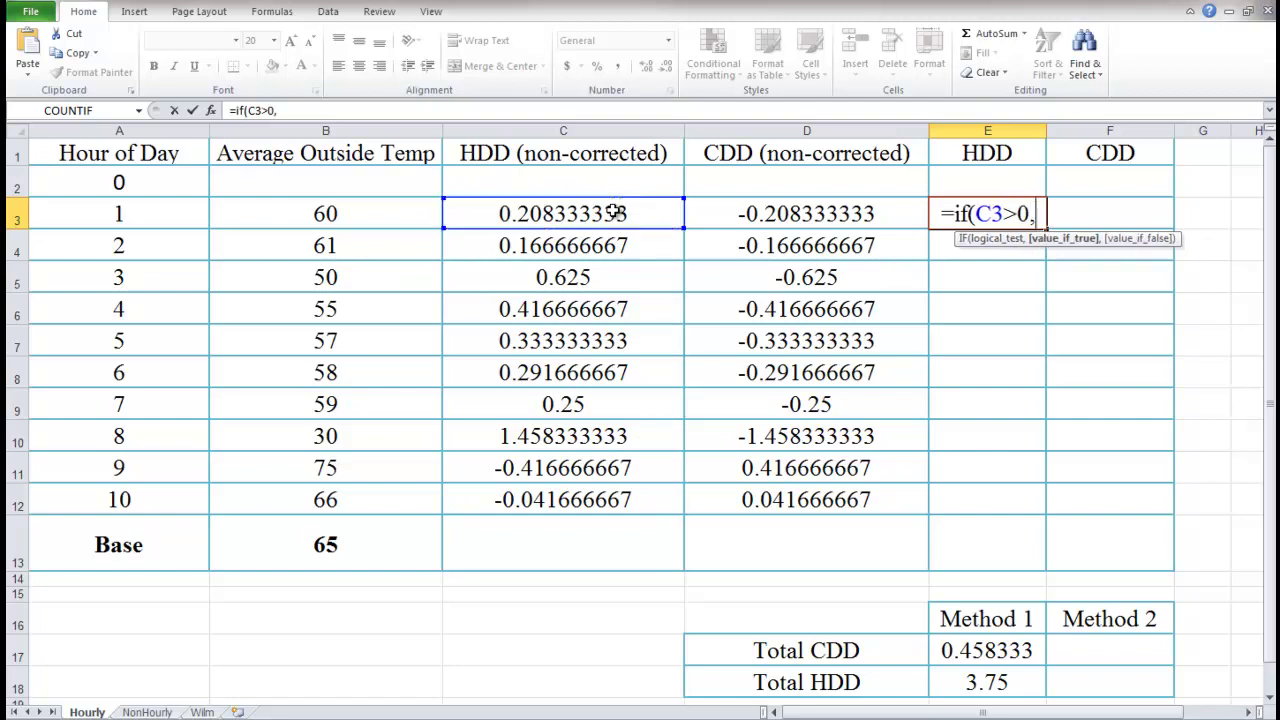
pyautogui.click(621, 214)
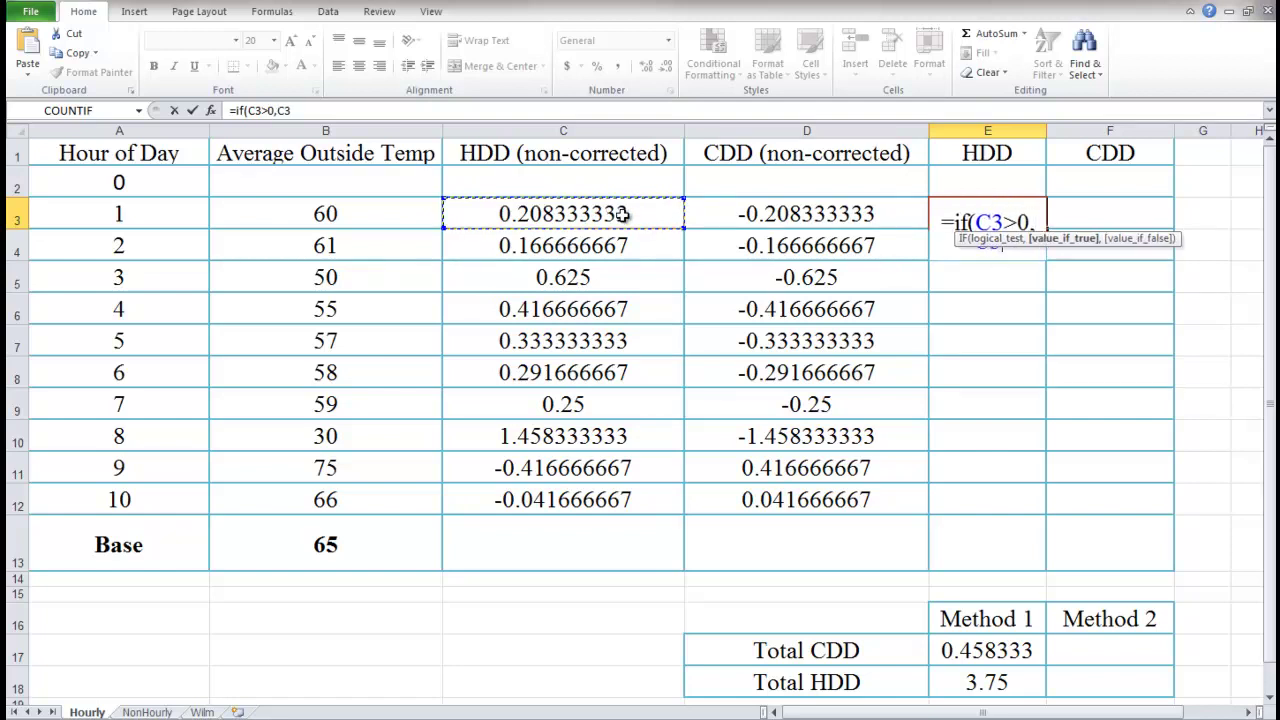
pyautogui.write(',0)')
pyautogui.press('Return')
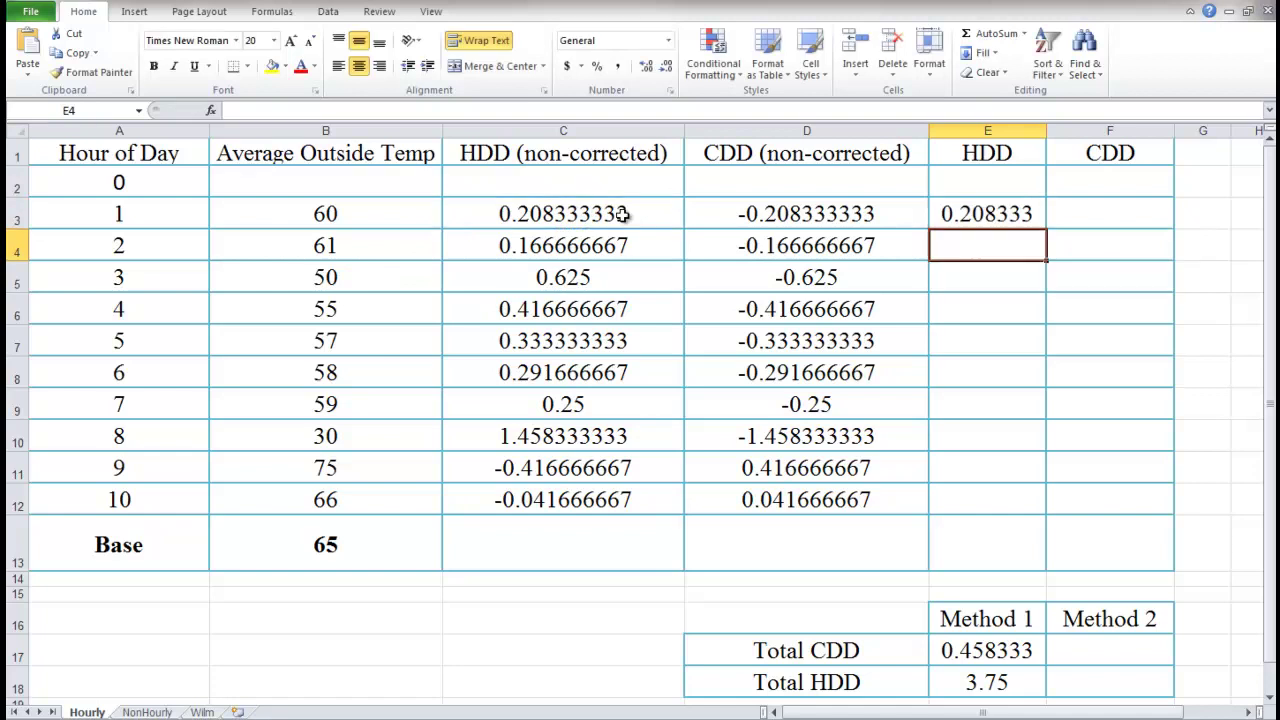
# Step: Widen column E so the whole E3 formula fits on one line
pyautogui.click(1010, 213)
pyautogui.doubleClick(1012, 213)
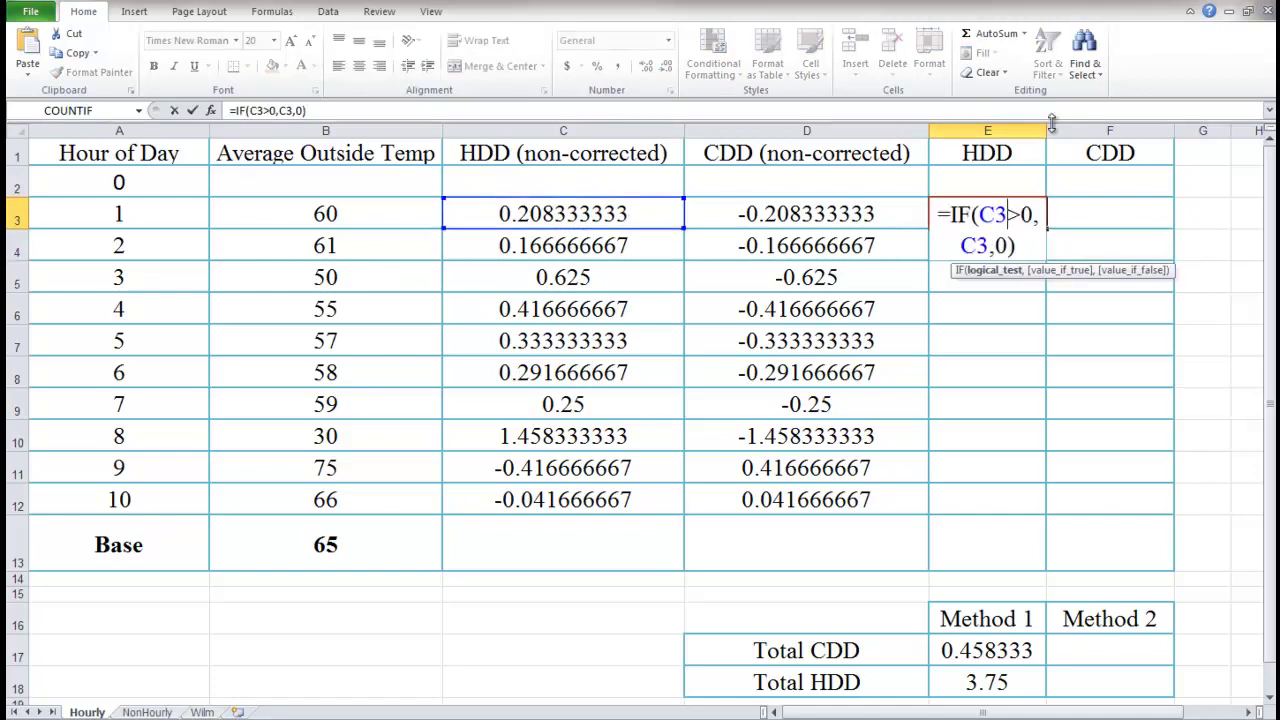
pyautogui.click(1040, 131)
pyautogui.doubleClick(1022, 214)
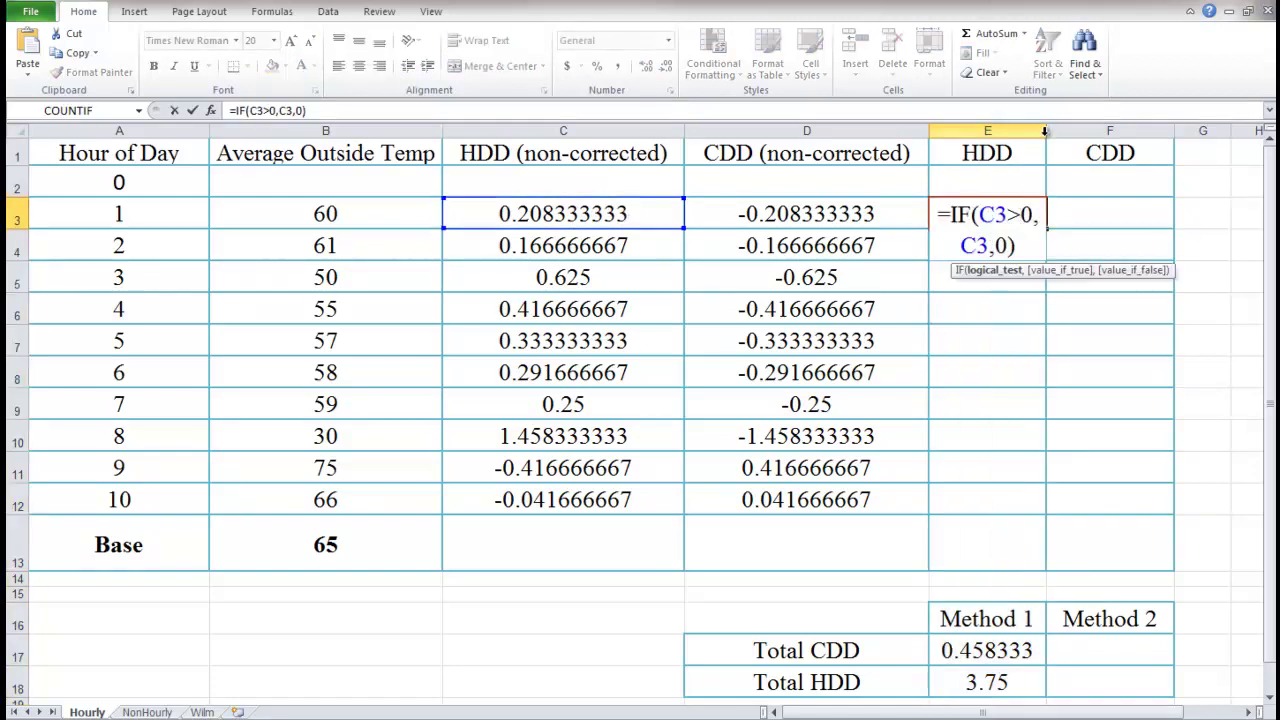
pyautogui.click(1027, 256)
pyautogui.hotkey('ctrl', 'Return')
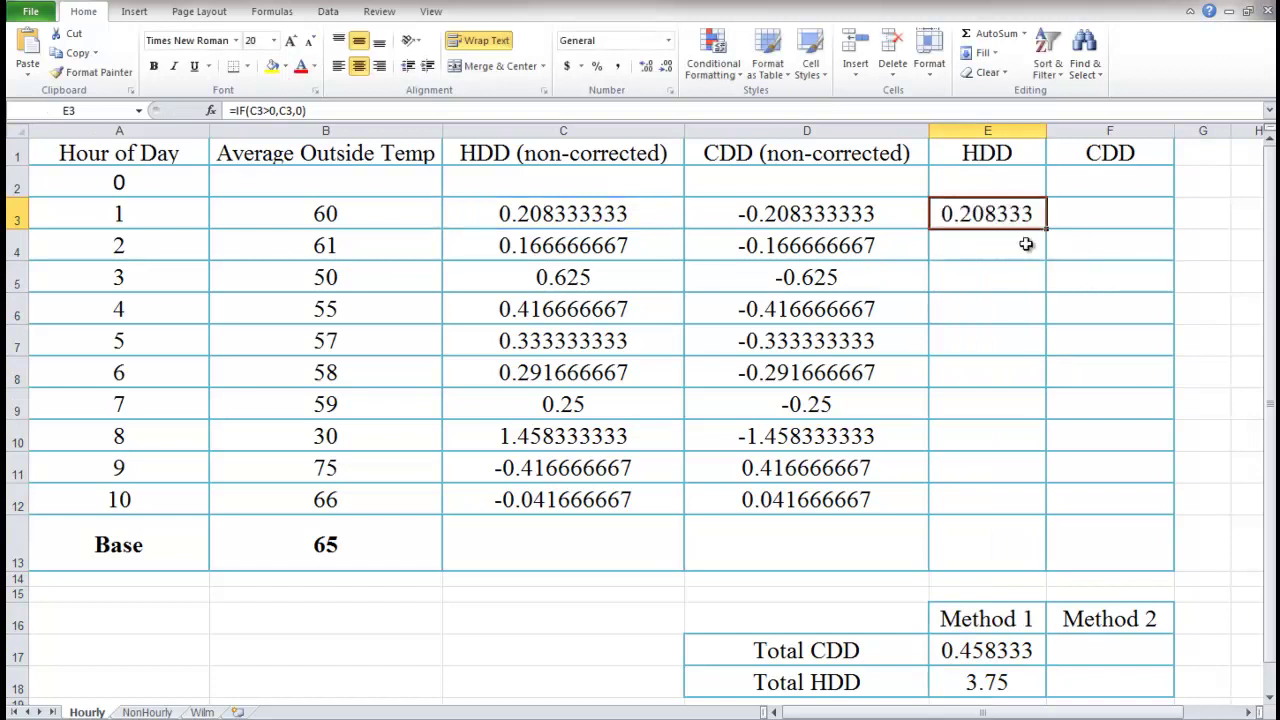
pyautogui.moveTo(1046, 131); pyautogui.dragTo(1104, 131)
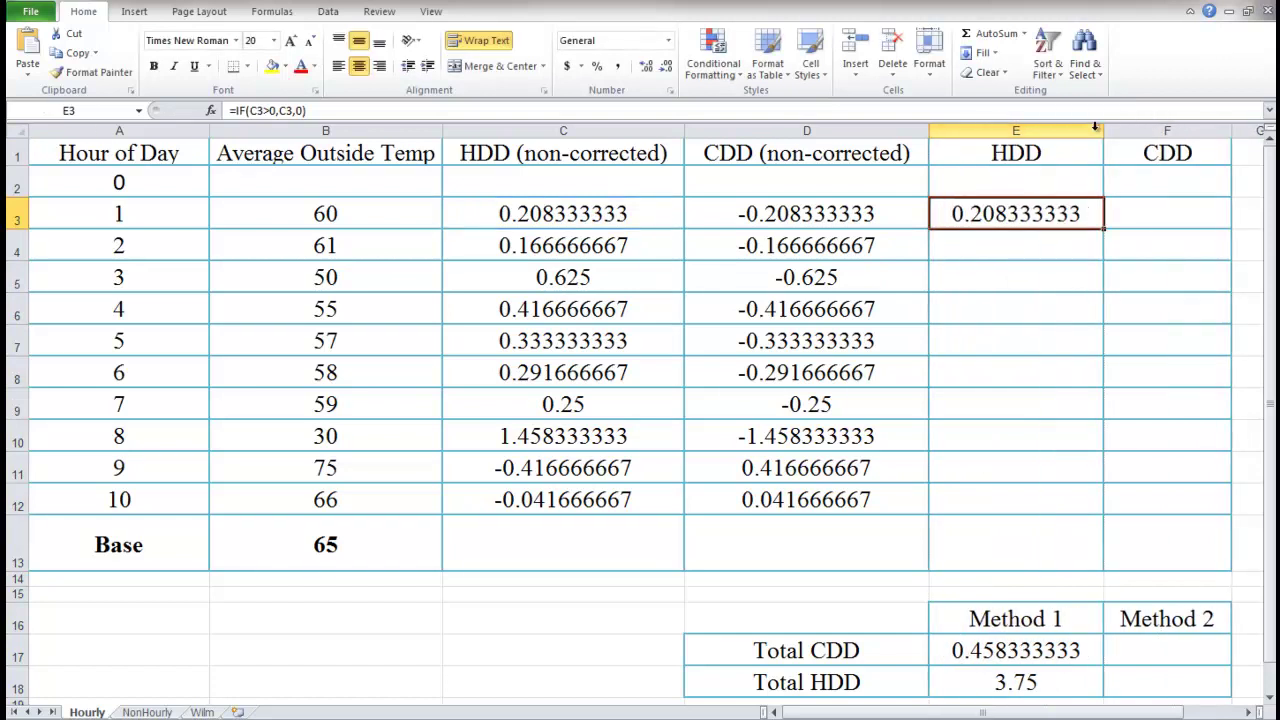
# Step: Fill the E3 formula down the HDD column and clear the extra result in the Base row, E13
pyautogui.doubleClick(1033, 211)
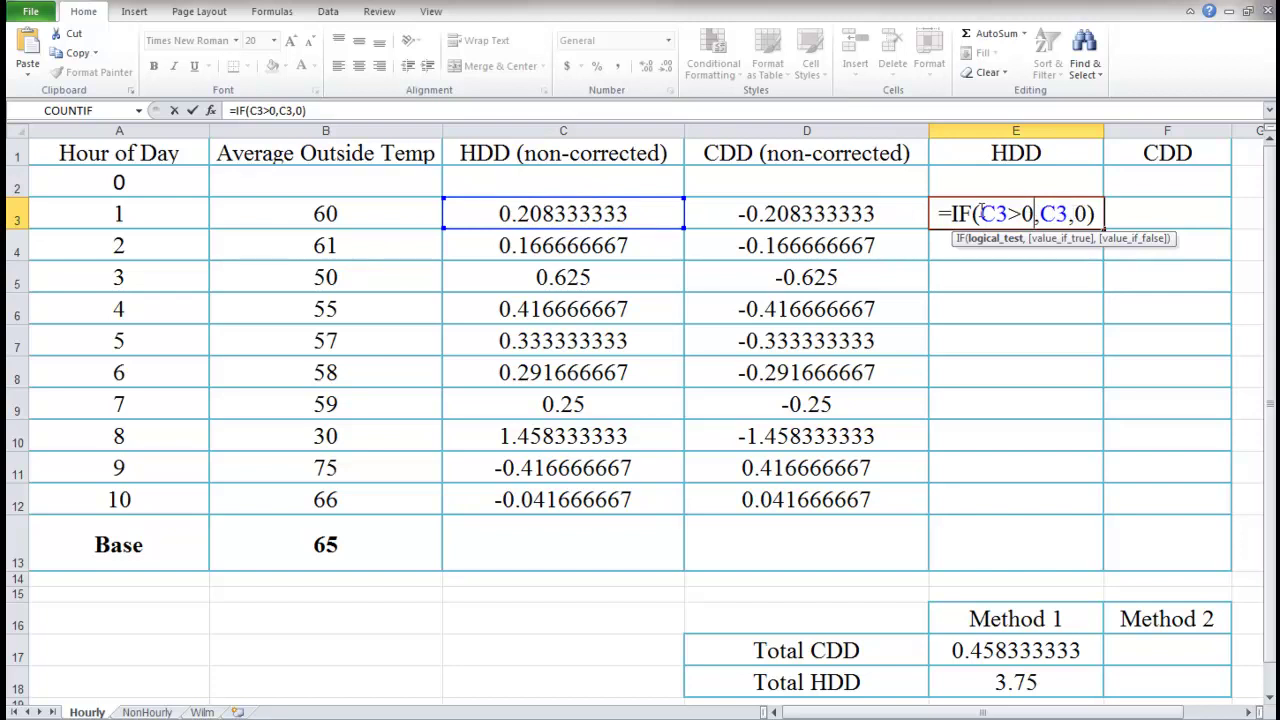
pyautogui.press('Return')
pyautogui.click(1078, 216)
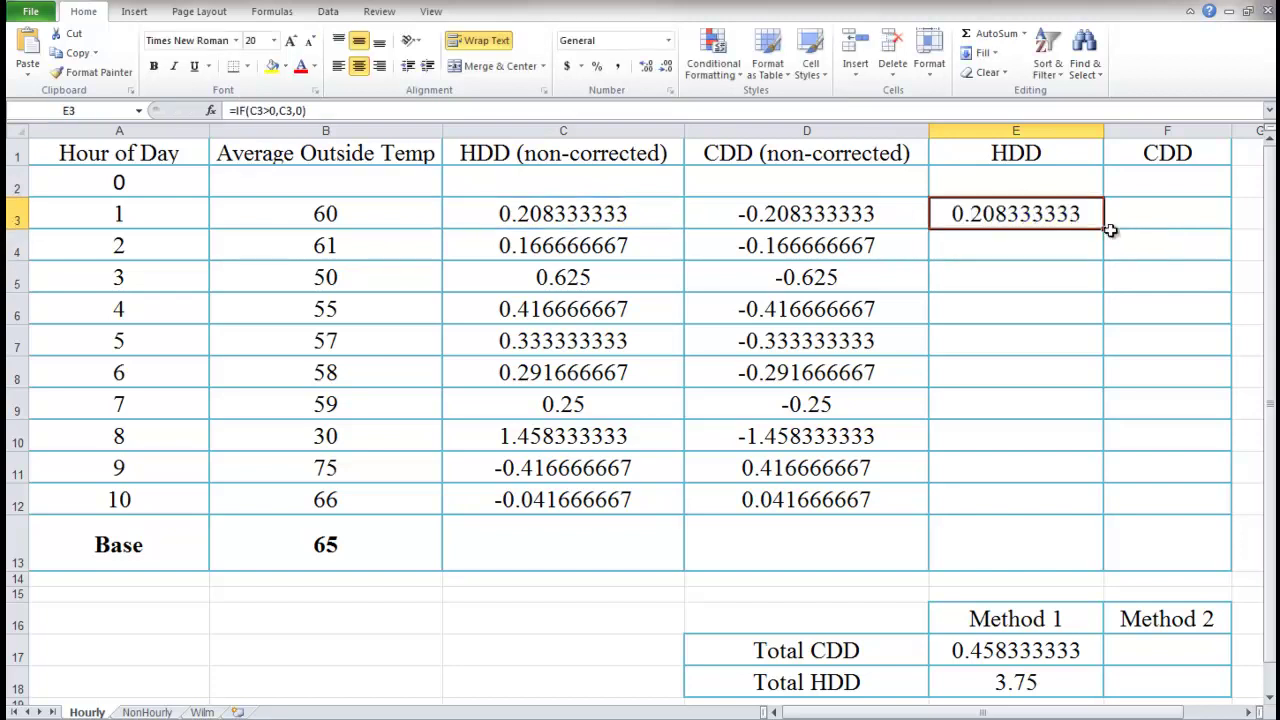
pyautogui.doubleClick(1104, 229)
pyautogui.click(1058, 532)
pyautogui.press('Delete')
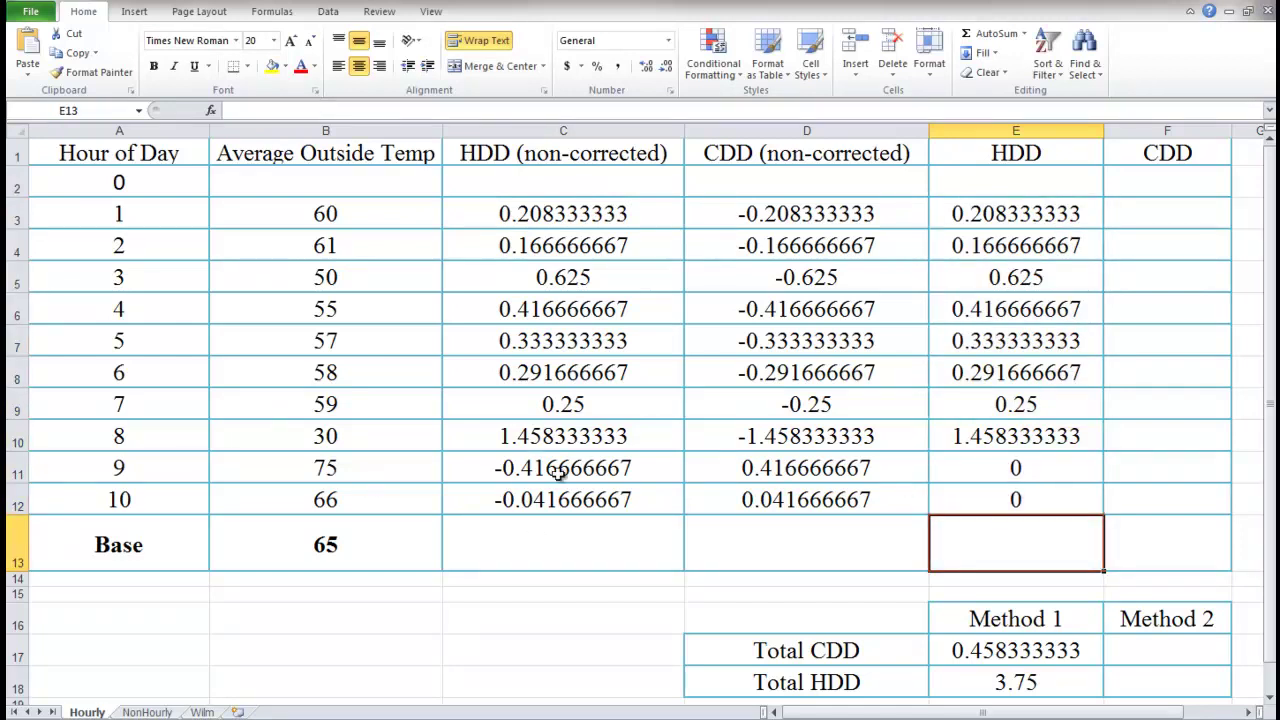
# Step: Fill the E3 formula across into F3 for the hour 1 CDD and check that it references D3
pyautogui.click(1084, 220)
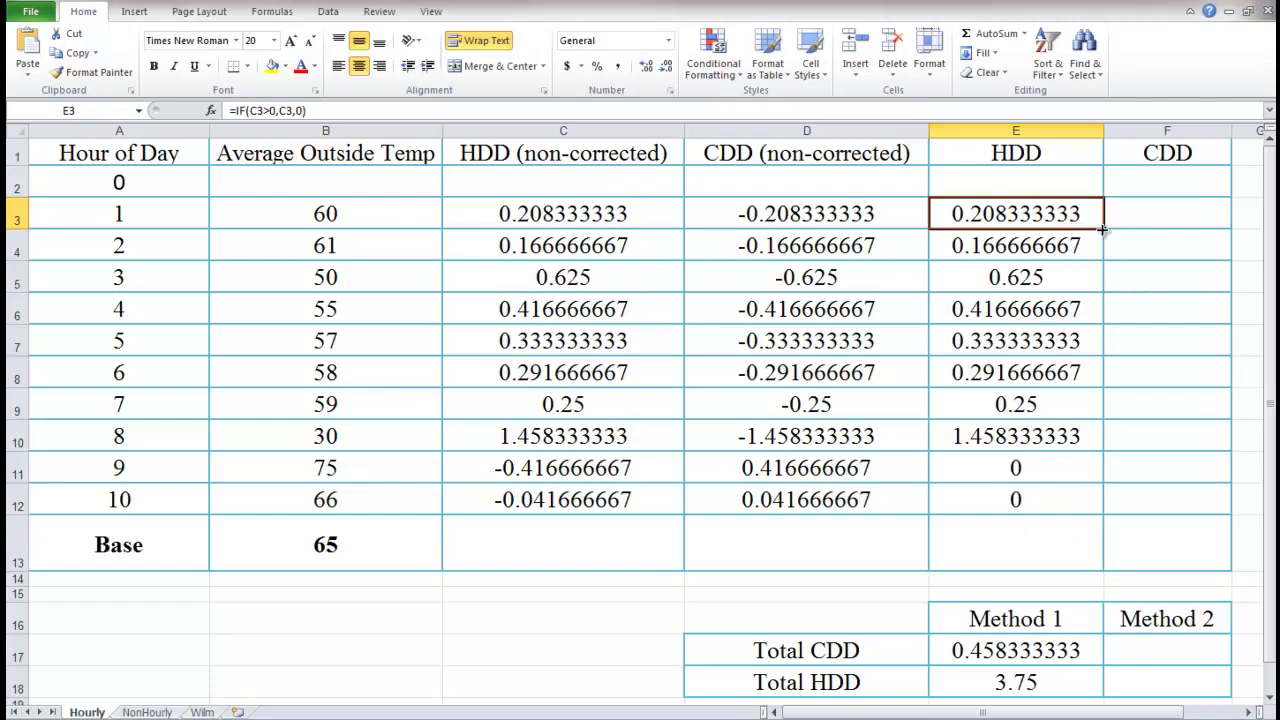
pyautogui.moveTo(1104, 229); pyautogui.dragTo(1192, 222)
pyautogui.click(1176, 214)
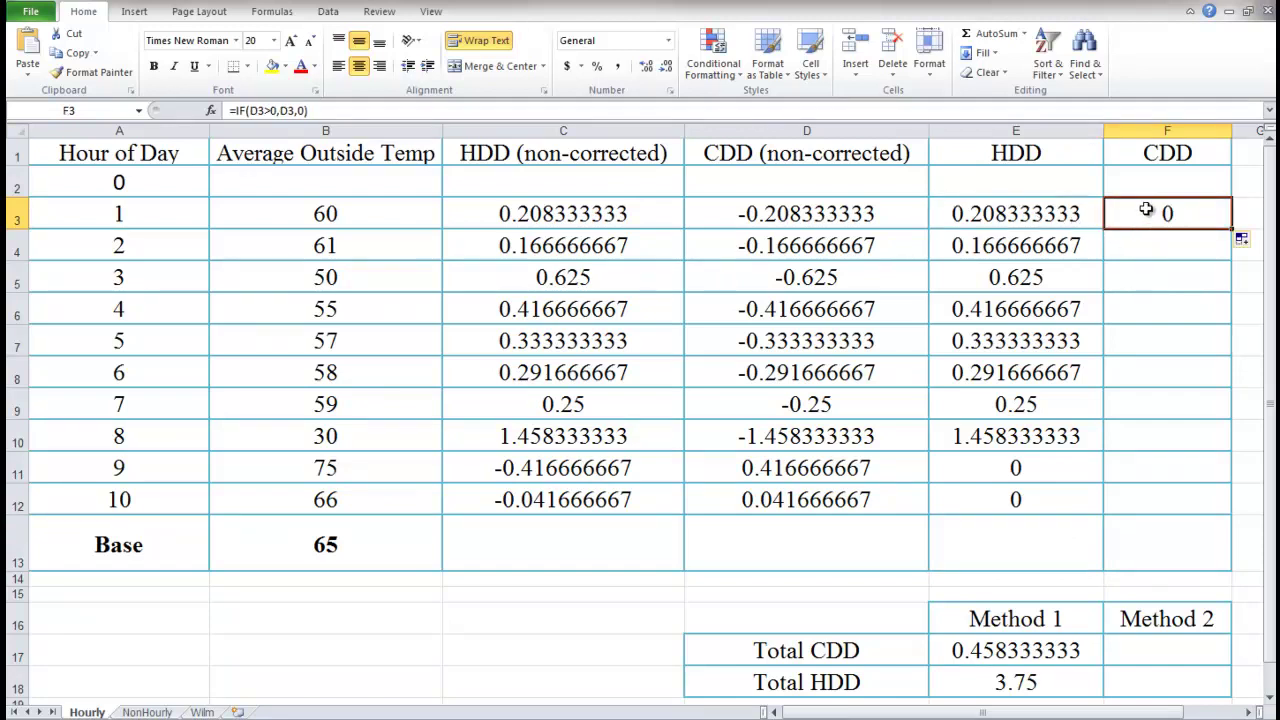
pyautogui.doubleClick(1145, 211)
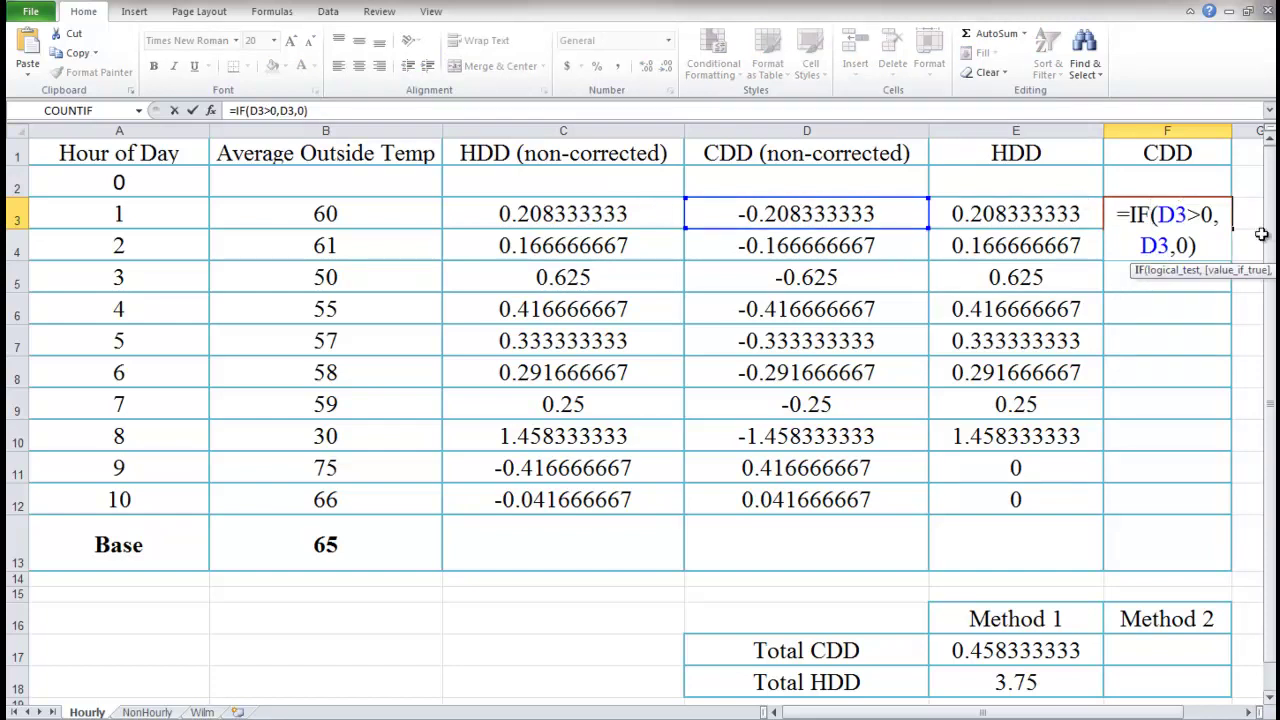
pyautogui.press('Return')
# Step: Fill the F3 formula down the CDD column and clear the extra result in the Base row, F13
pyautogui.click(1206, 213)
pyautogui.doubleClick(1232, 230)
pyautogui.click(1163, 537)
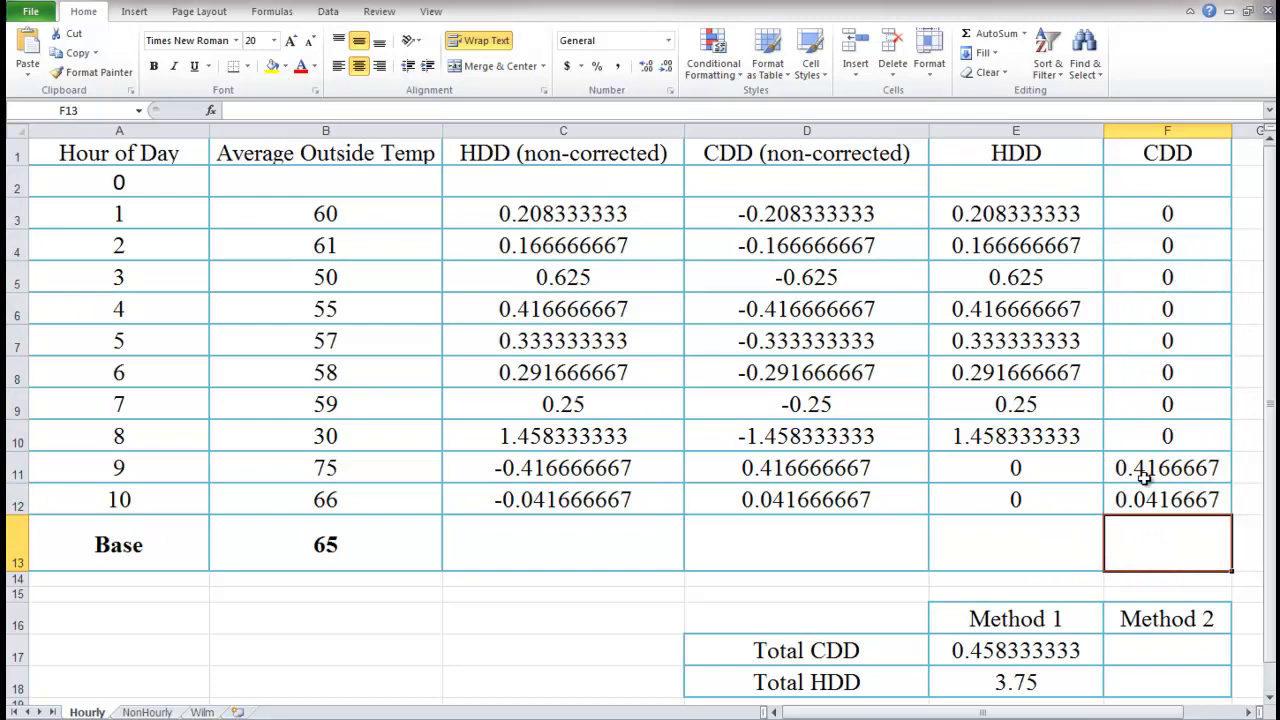
# Step: Enter a SUM formula in F17 that totals the CDD column for hours 1 to 10 as Method 2
pyautogui.scroll(-1, 1144, 478)
pyautogui.click(1142, 566)
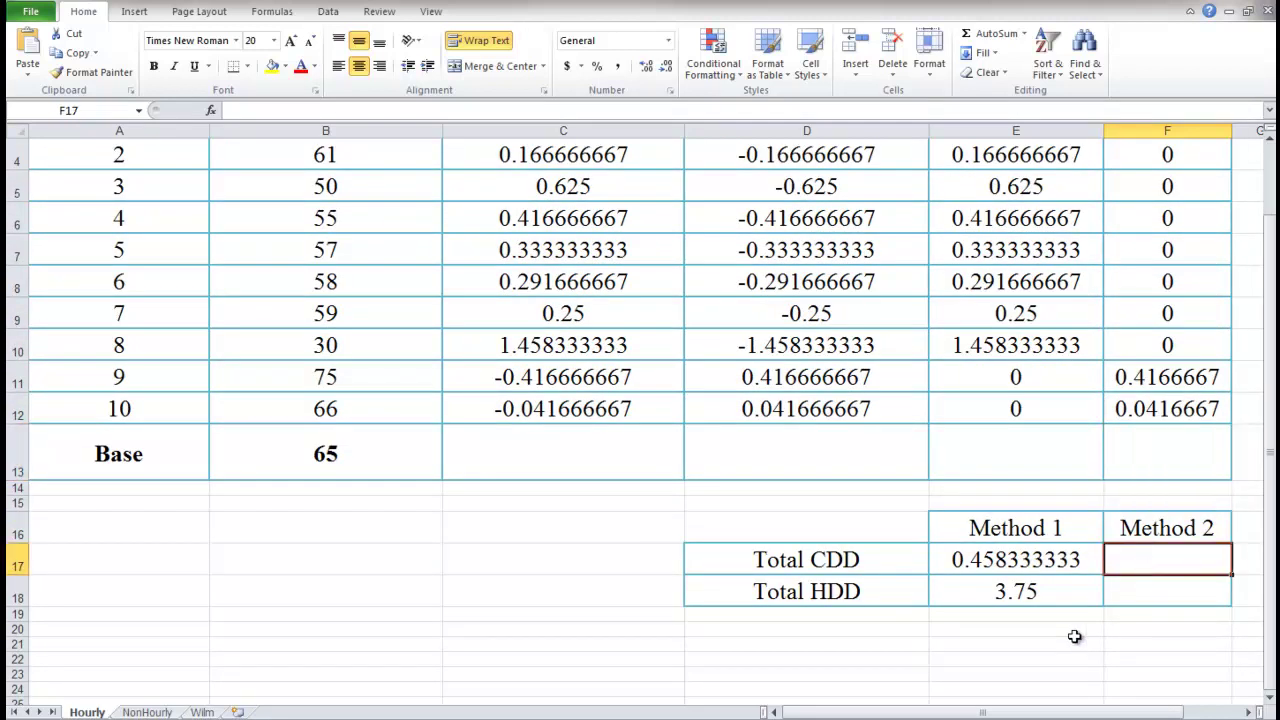
pyautogui.write('=sum(')
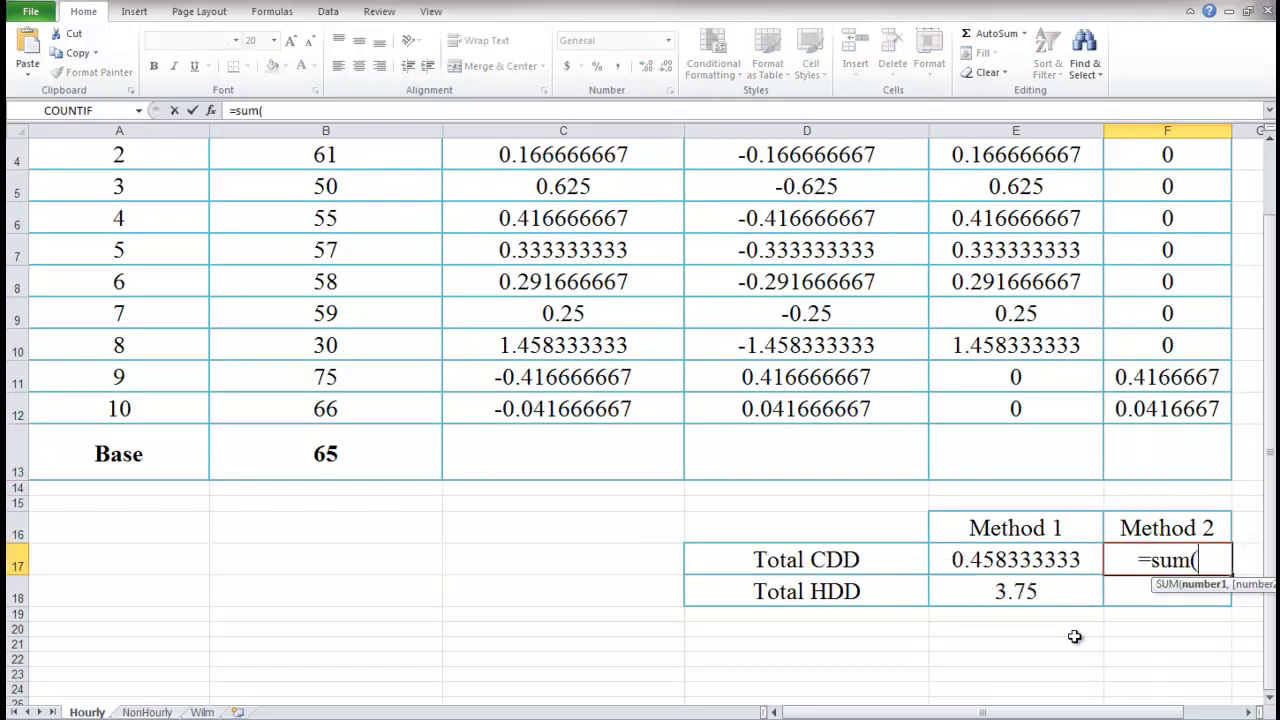
pyautogui.moveTo(1157, 403); pyautogui.dragTo(1186, 207)
pyautogui.press('Return')
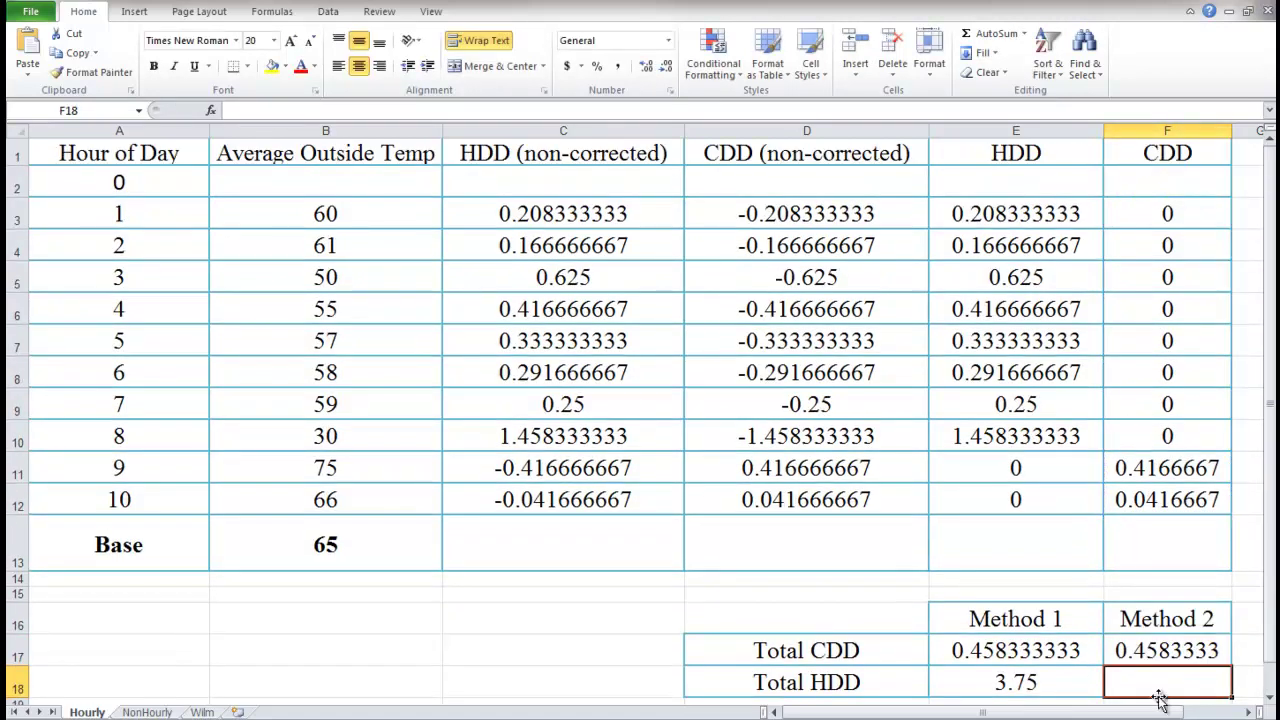
# Step: Enter =SUM(E3:E12) in F18 to total the HDD column for Method 2
pyautogui.write('=sum(')
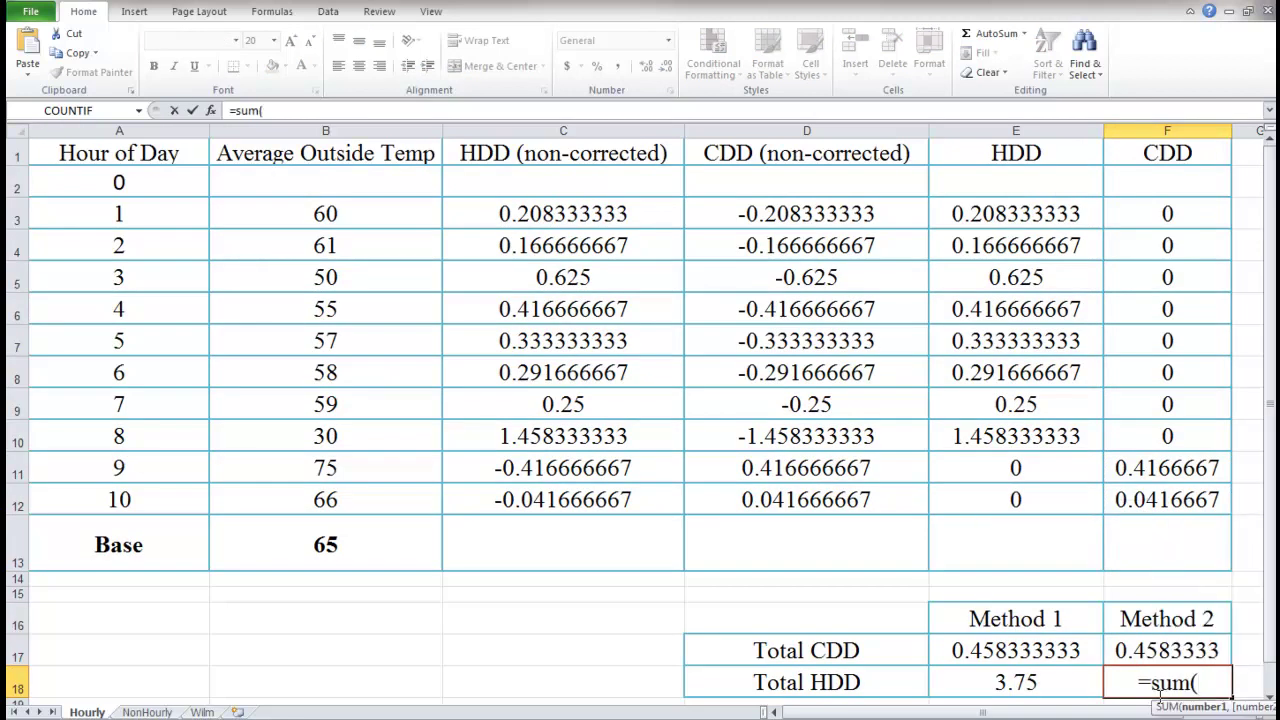
pyautogui.moveTo(1038, 210); pyautogui.dragTo(1041, 496)
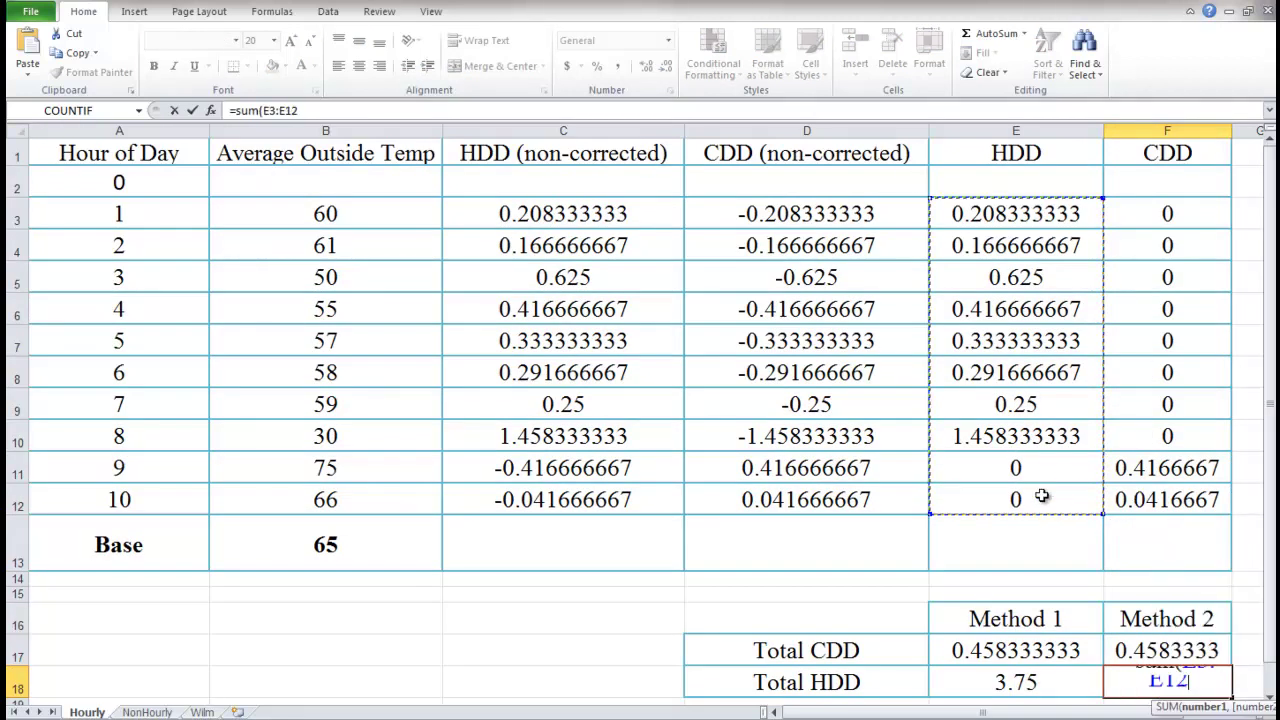
pyautogui.write(')')
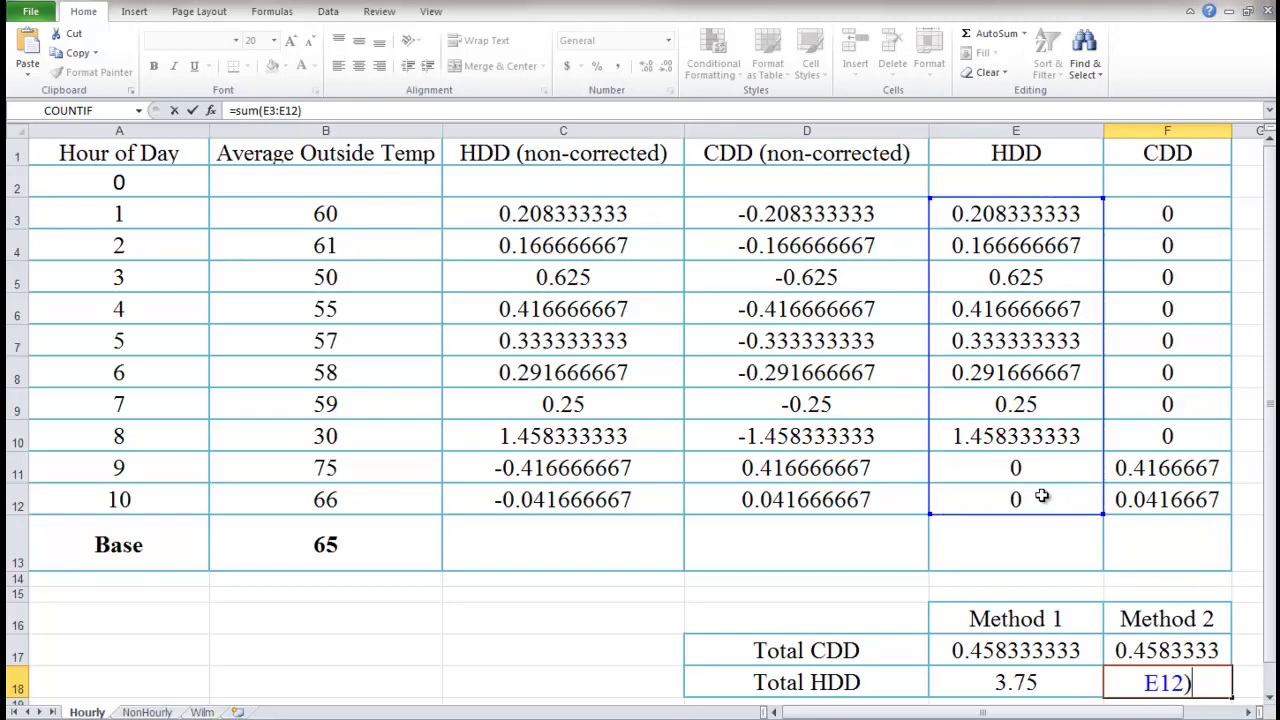
pyautogui.press('Return')
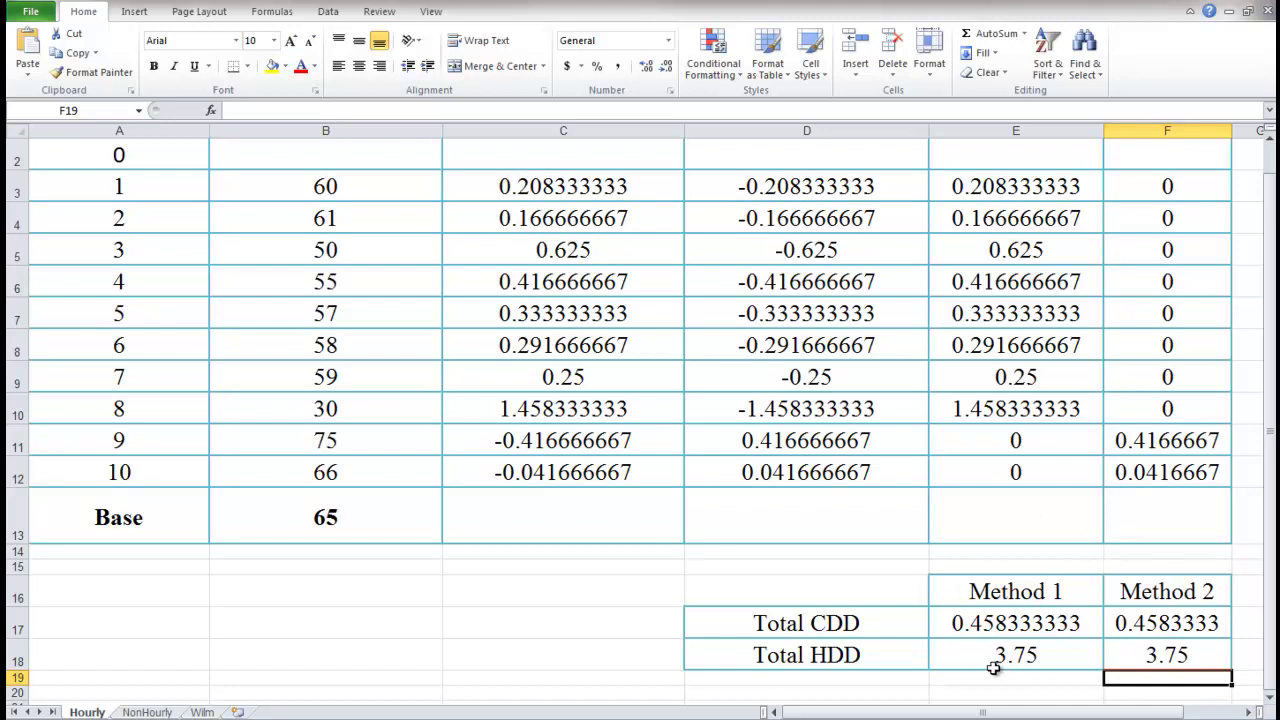
# Step: Switch to the NonHourly worksheet
pyautogui.click(147, 712)
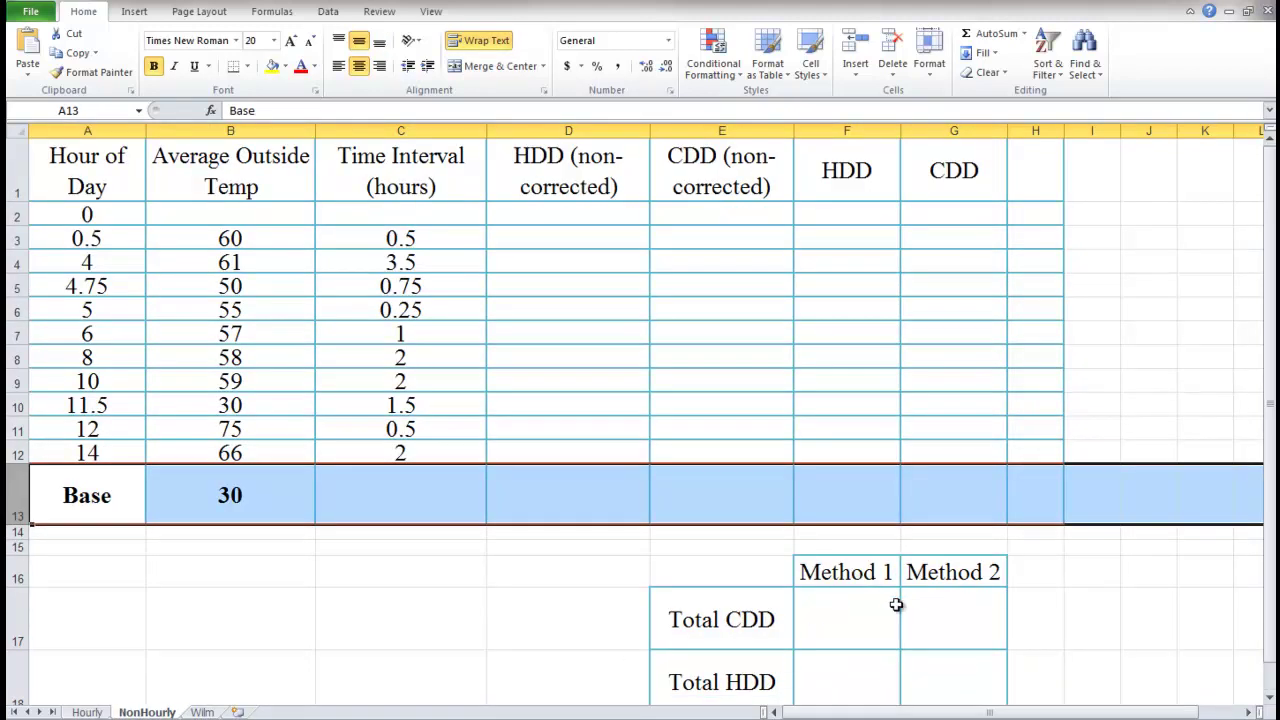
# Step: Inspect the time interval formula in C3 to see which hour cells it subtracts
pyautogui.click(400, 238)
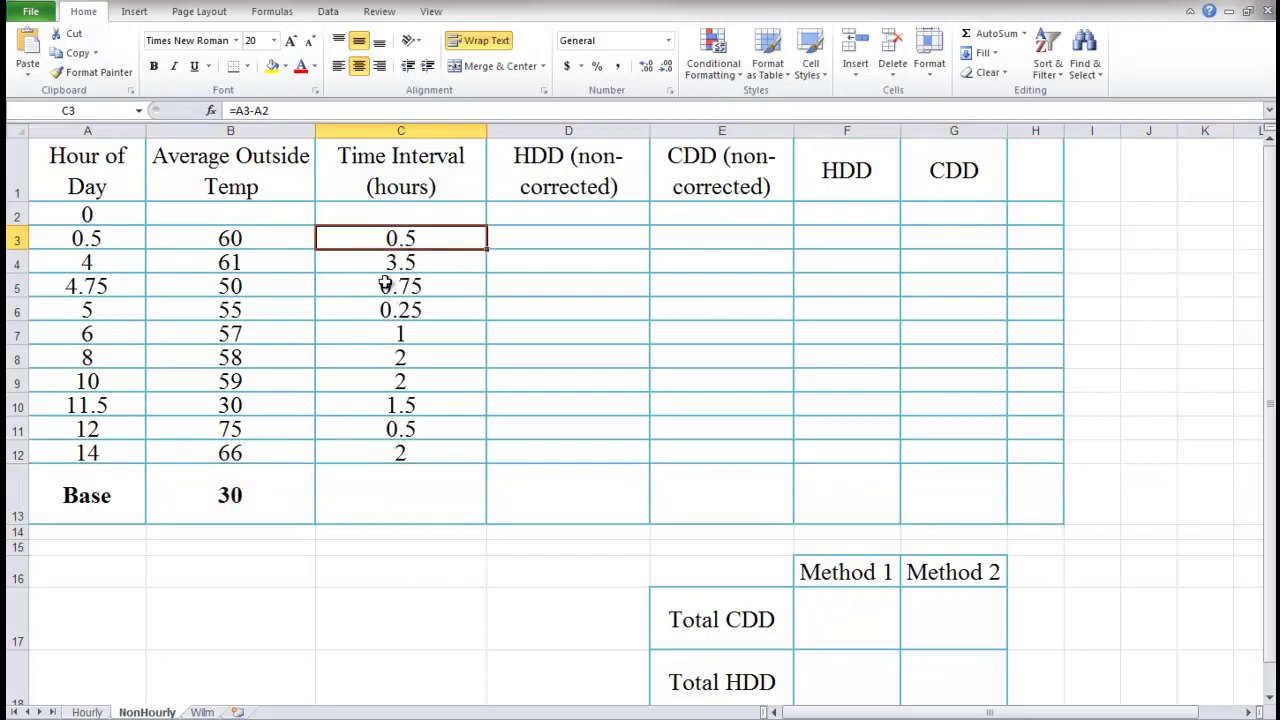
pyautogui.doubleClick(389, 238)
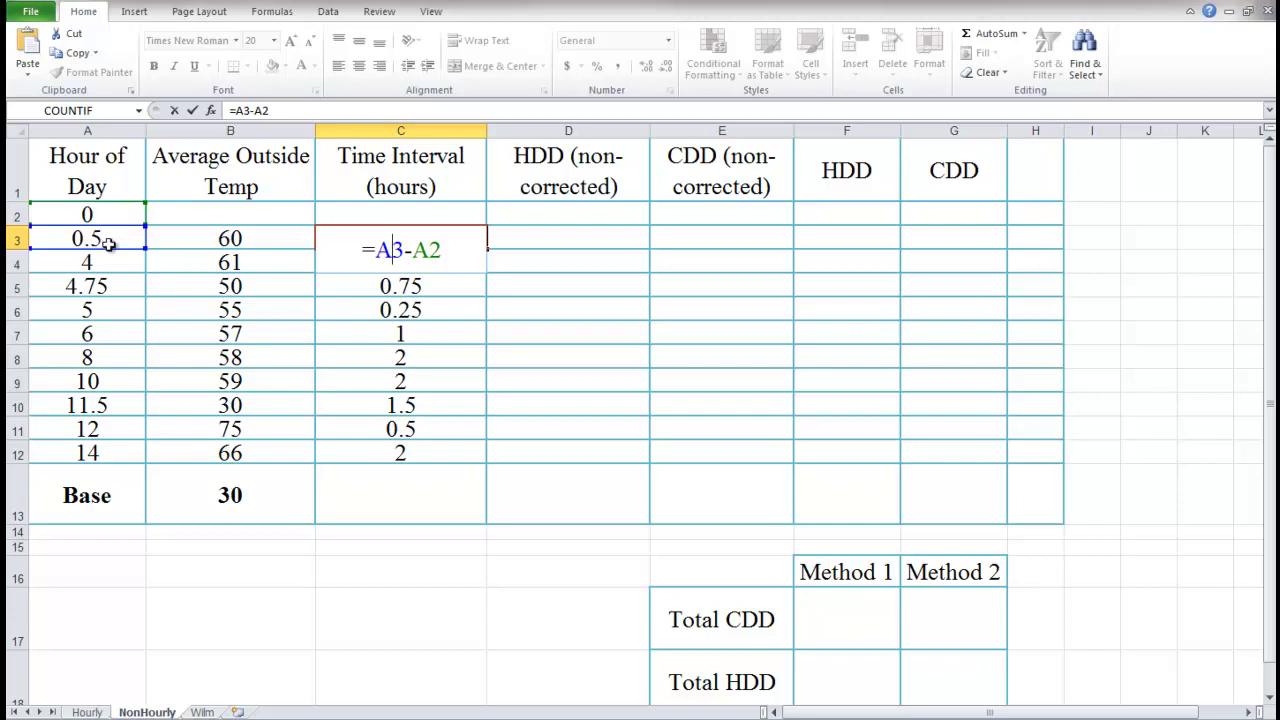
pyautogui.press('Return')
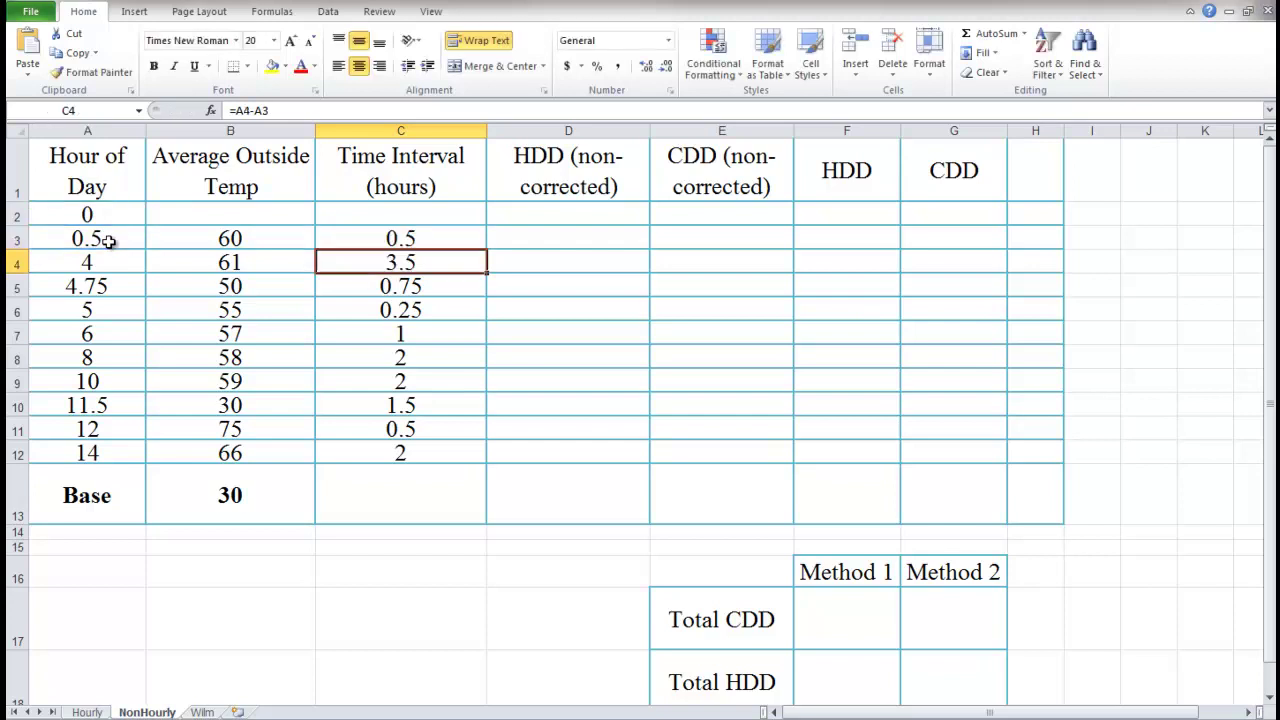
# Step: Enter =($B$13-B3)/24*C3 in D3 to calculate the non-corrected HDD for the first interval
pyautogui.click(546, 239)
pyautogui.write('=')
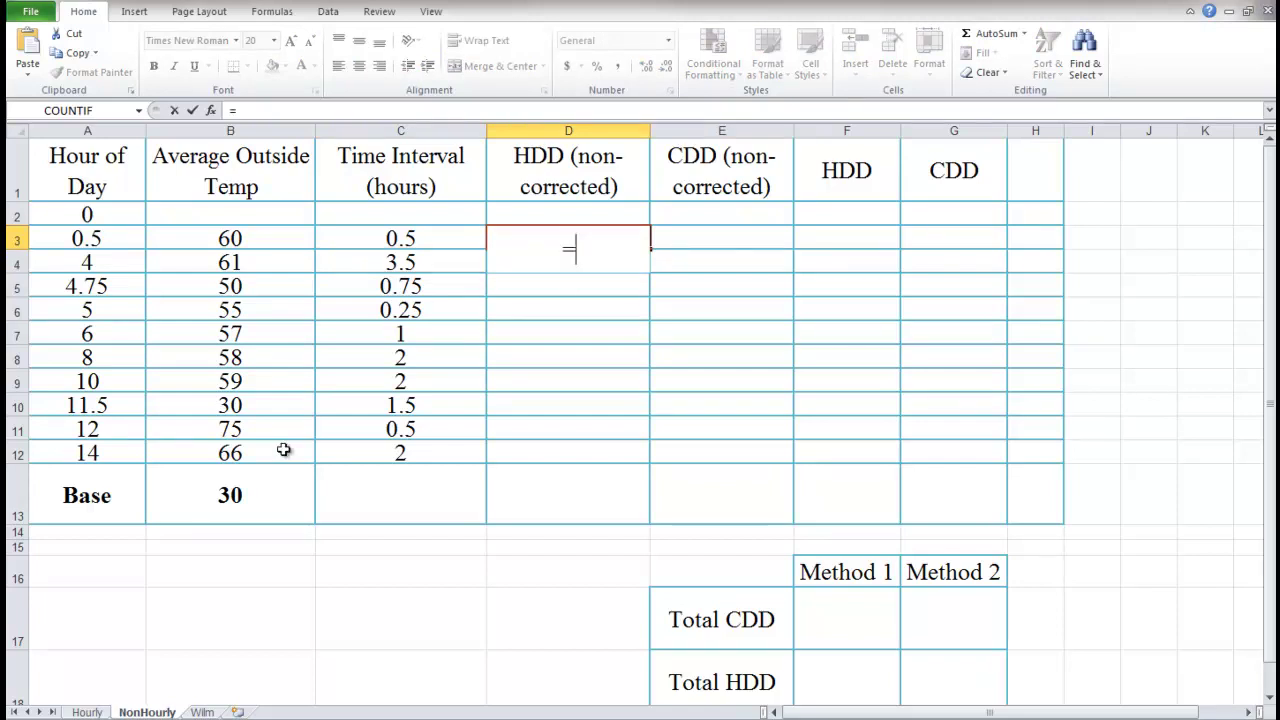
pyautogui.click(258, 499)
pyautogui.press('BackSpace')
pyautogui.press('BackSpace')
pyautogui.press('BackSpace')
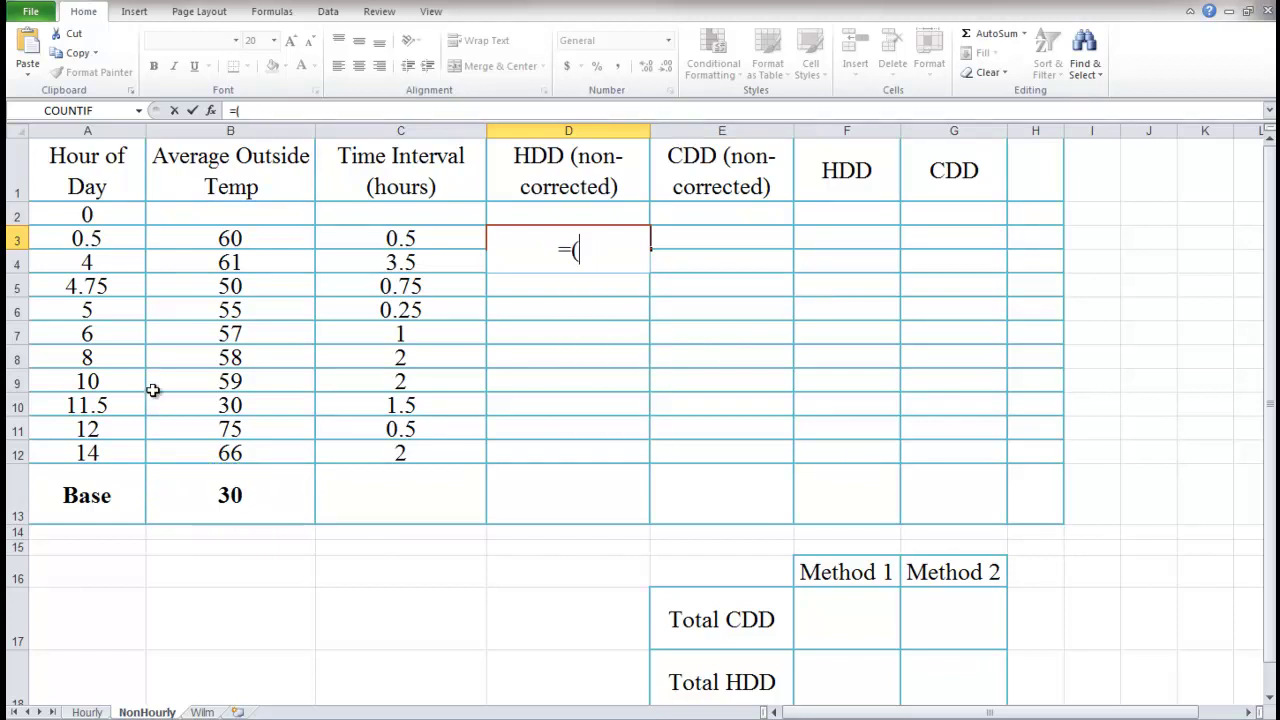
pyautogui.click(232, 490)
pyautogui.press('F4')
pyautogui.write('-')
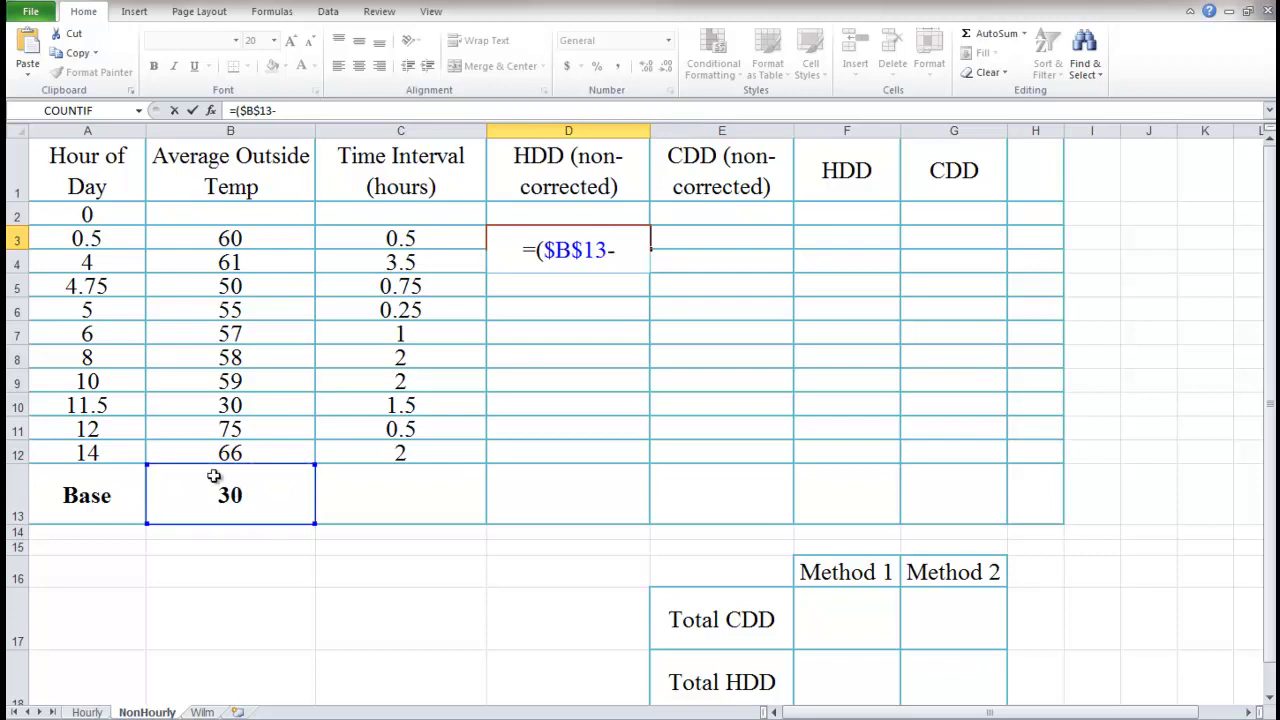
pyautogui.click(230, 240)
pyautogui.write(')/24')
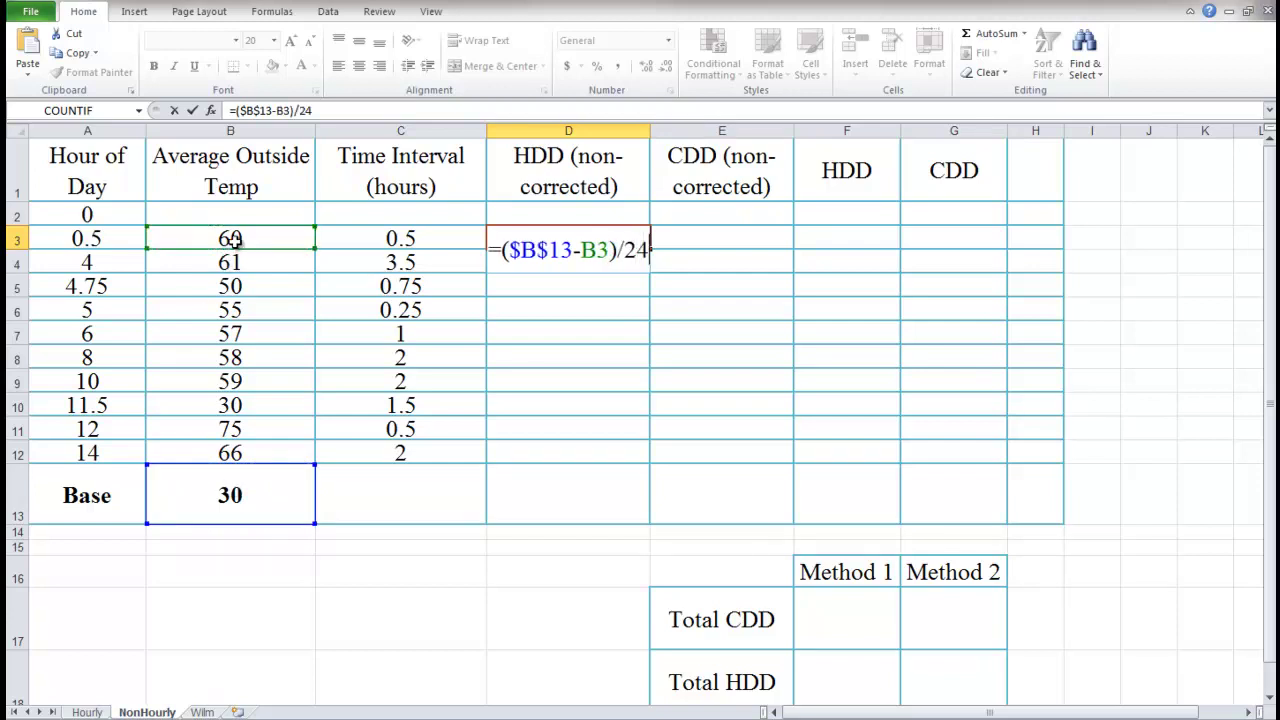
pyautogui.write('*')
pyautogui.click(414, 239)
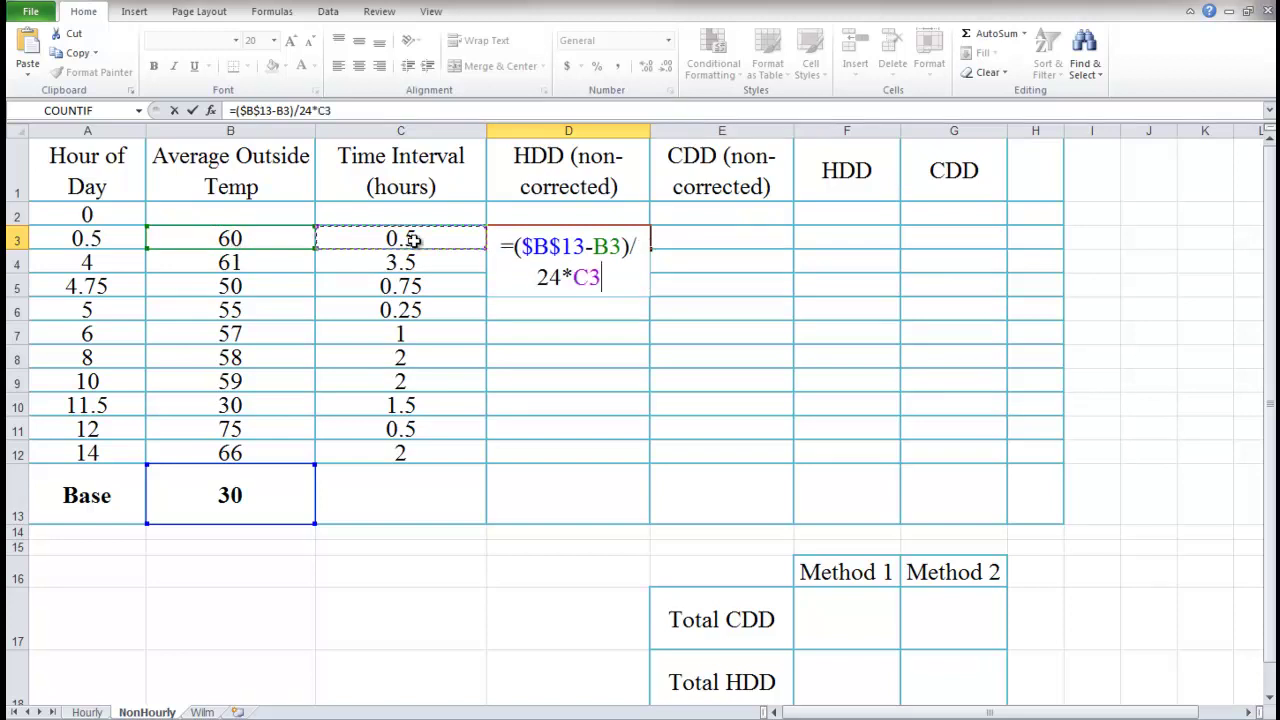
pyautogui.press('Return')
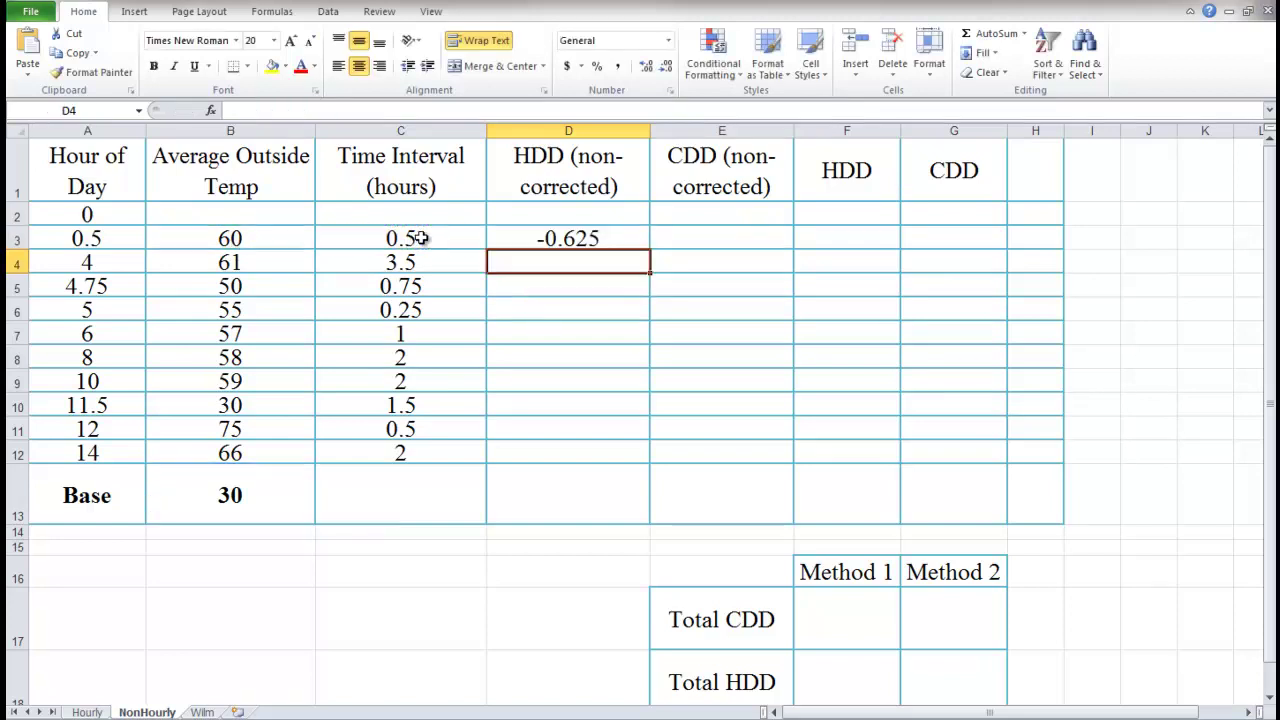
# Step: Fill the D3 formula down the non-corrected HDD column and clear the extra result in the Base row, D13
pyautogui.click(610, 238)
pyautogui.moveTo(651, 250); pyautogui.dragTo(650, 505)
pyautogui.click(584, 489)
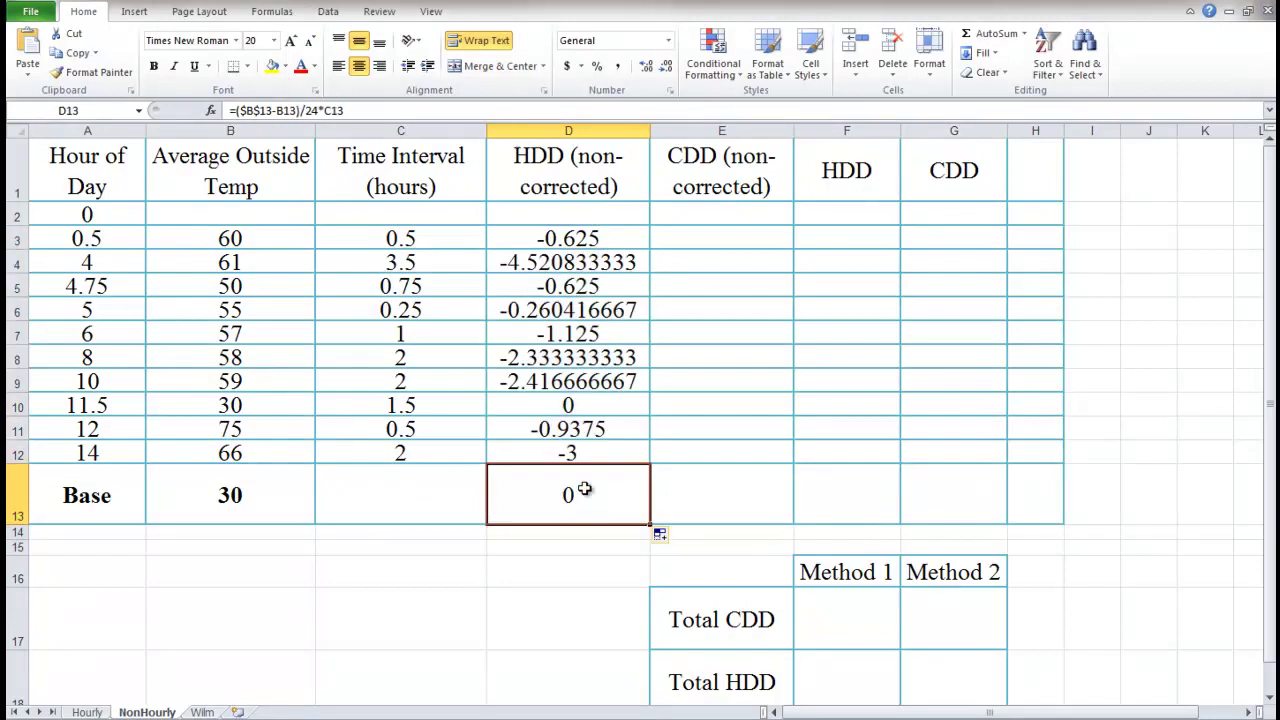
pyautogui.press('Delete')
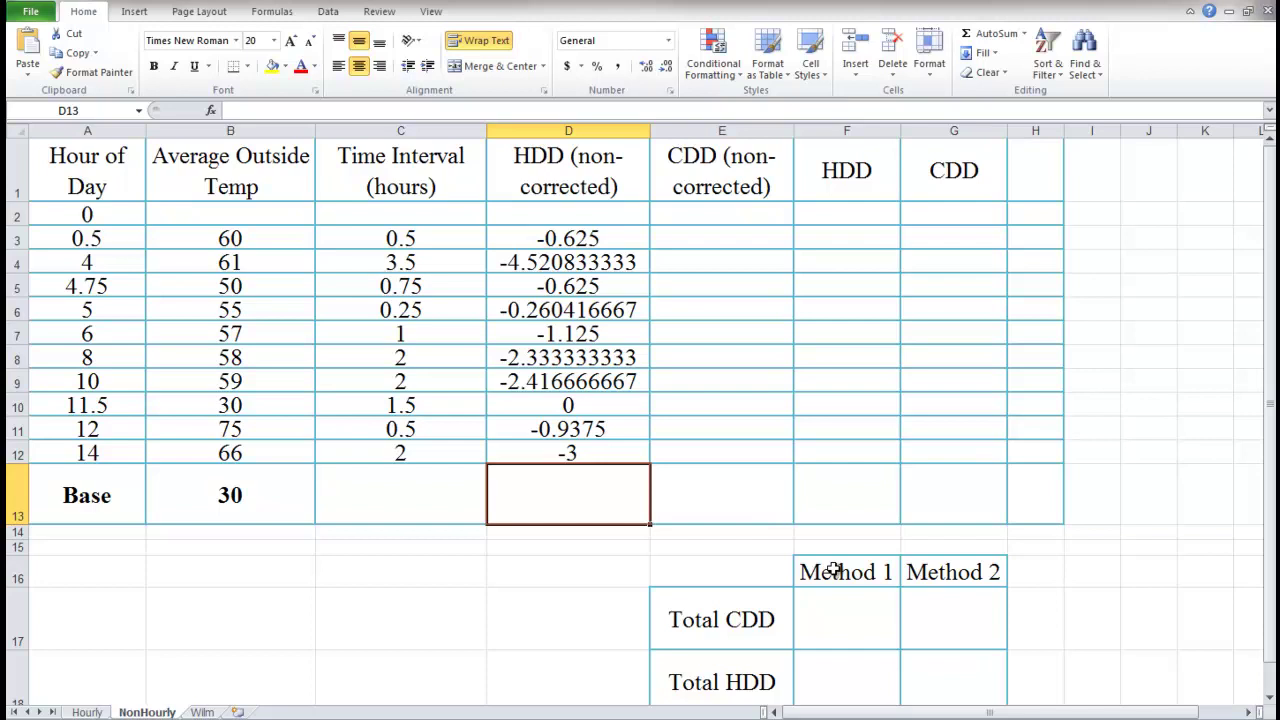
# Step: Switch to the Wilm worksheet
pyautogui.hotkey('ctrl', 'pagedown')
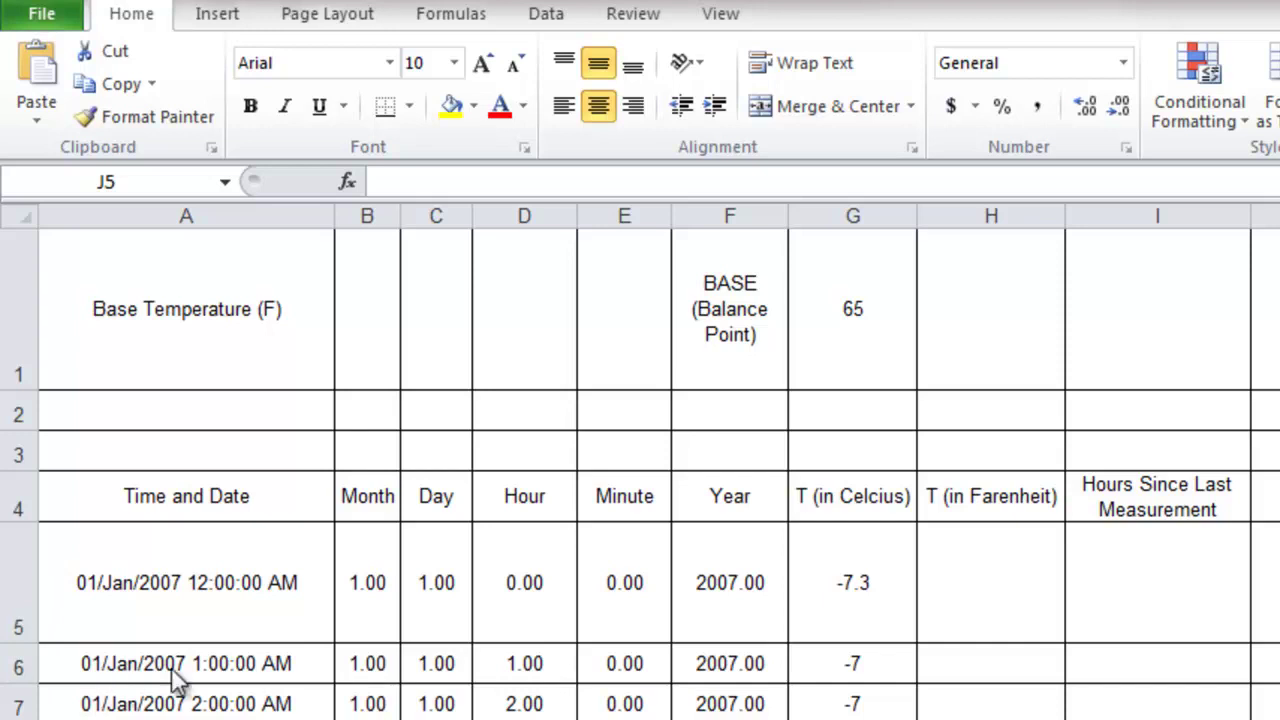
# Step: Examine the base temperature in G1 and the date-part formulas, Celsius, Fahrenheit and hours-since-measurement cells in row 5
pyautogui.click(853, 326)
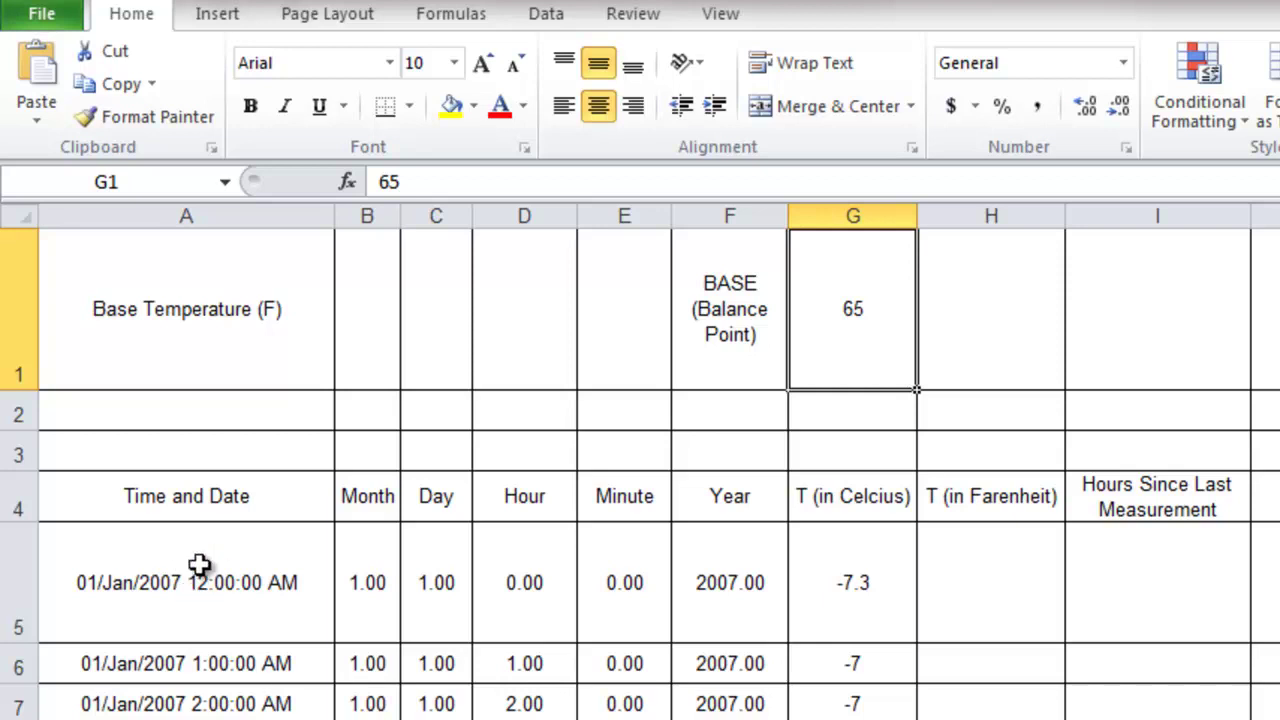
pyautogui.click(387, 578)
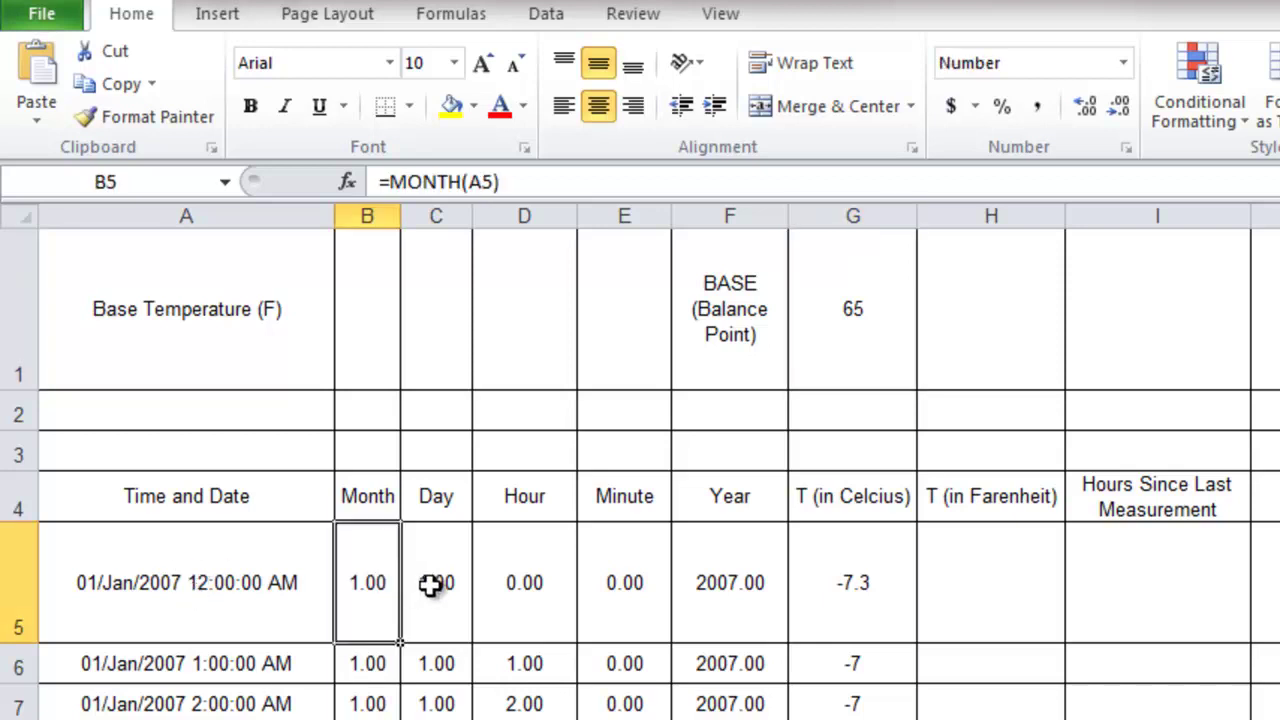
pyautogui.click(430, 584)
pyautogui.click(367, 583)
pyautogui.click(442, 582)
pyautogui.click(528, 578)
pyautogui.click(608, 573)
pyautogui.click(735, 581)
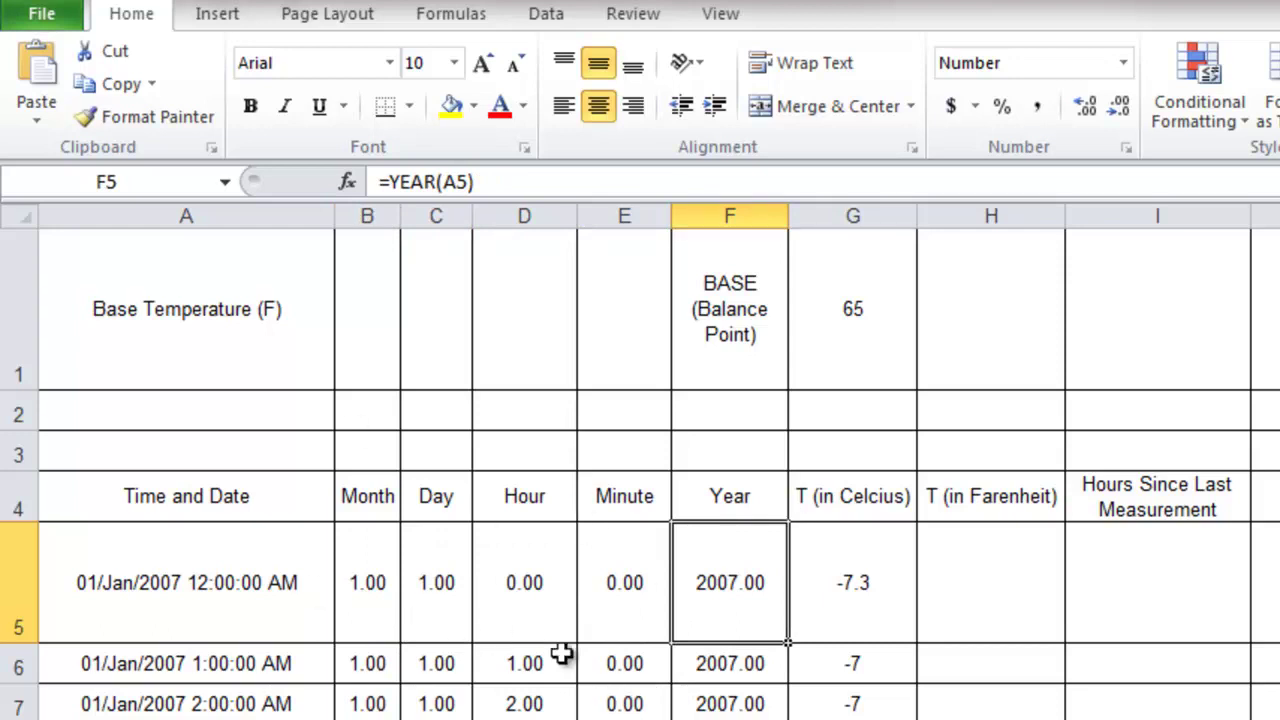
pyautogui.click(891, 600)
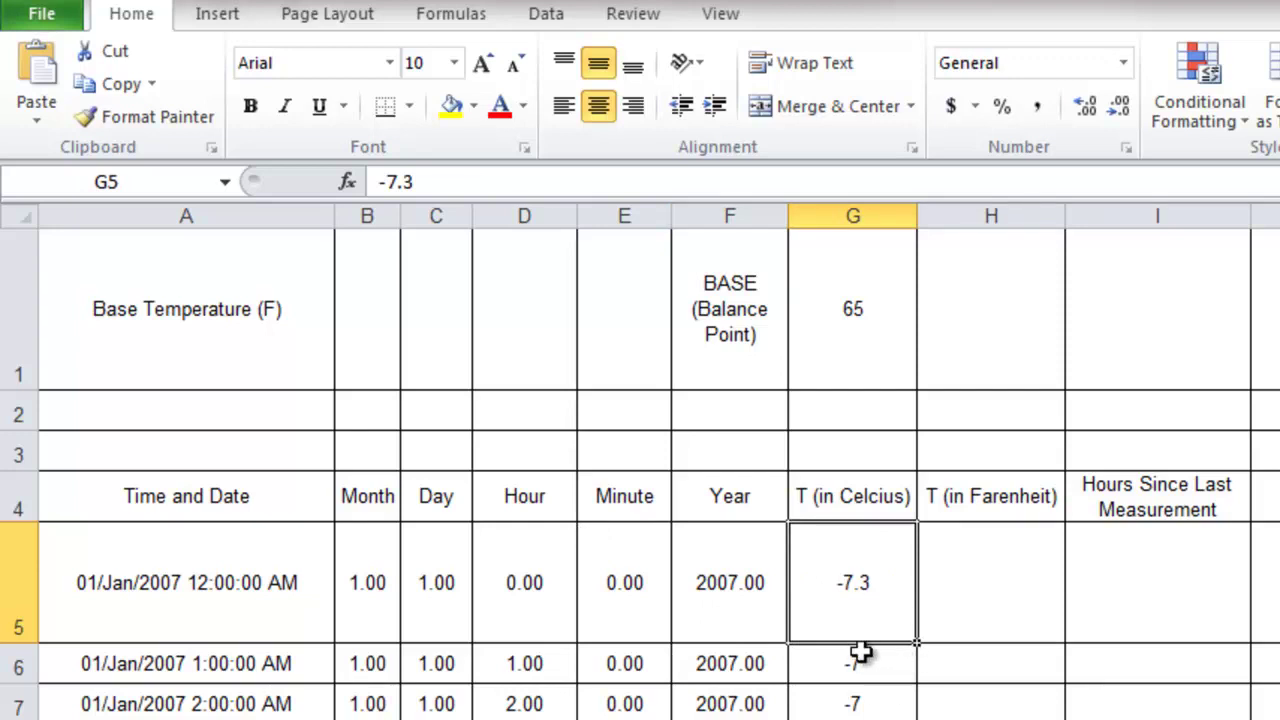
pyautogui.click(999, 599)
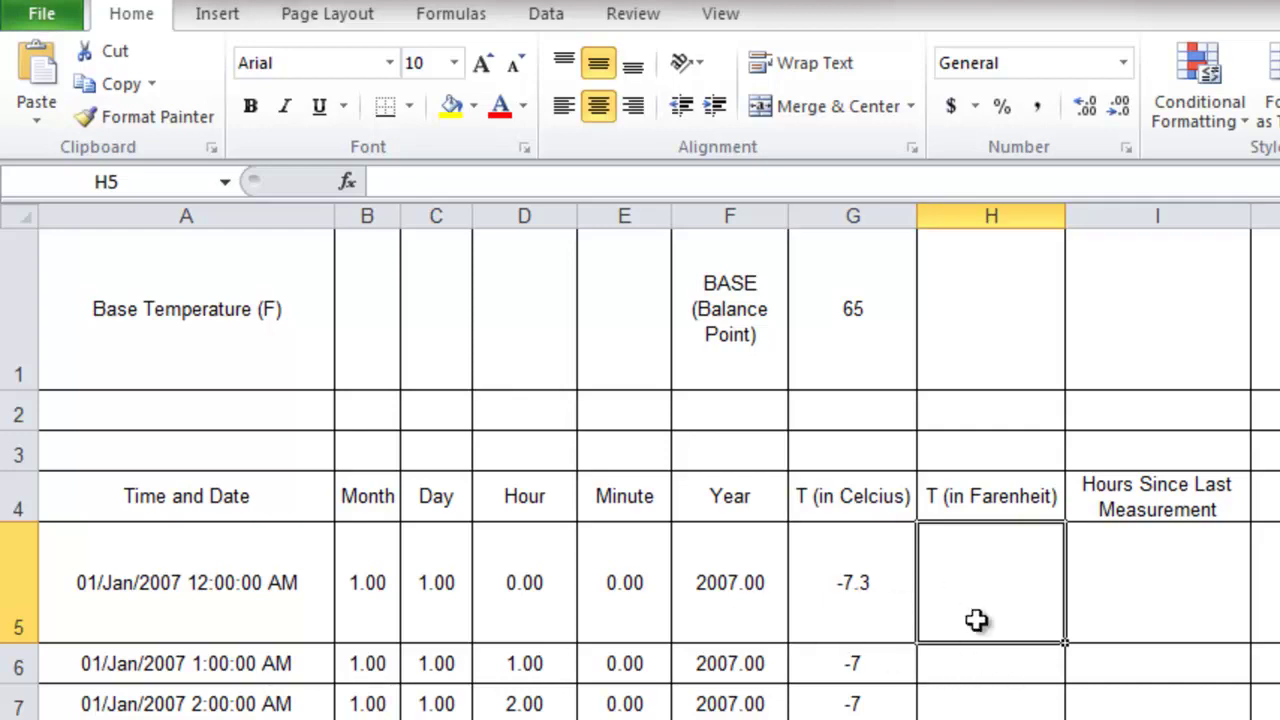
pyautogui.click(1174, 594)
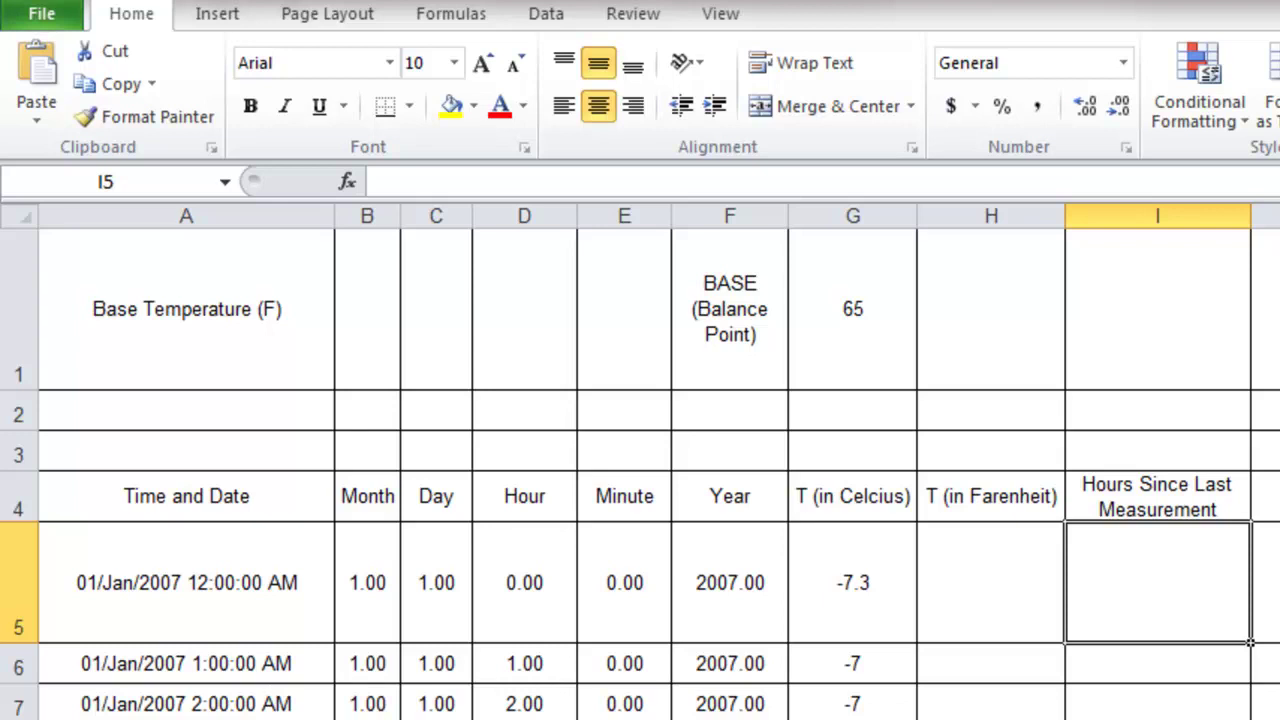
# Step: Enter 0 in I5 as the hours since last measurement for the first reading
pyautogui.click(1165, 667)
pyautogui.click(1151, 598)
pyautogui.write('0')
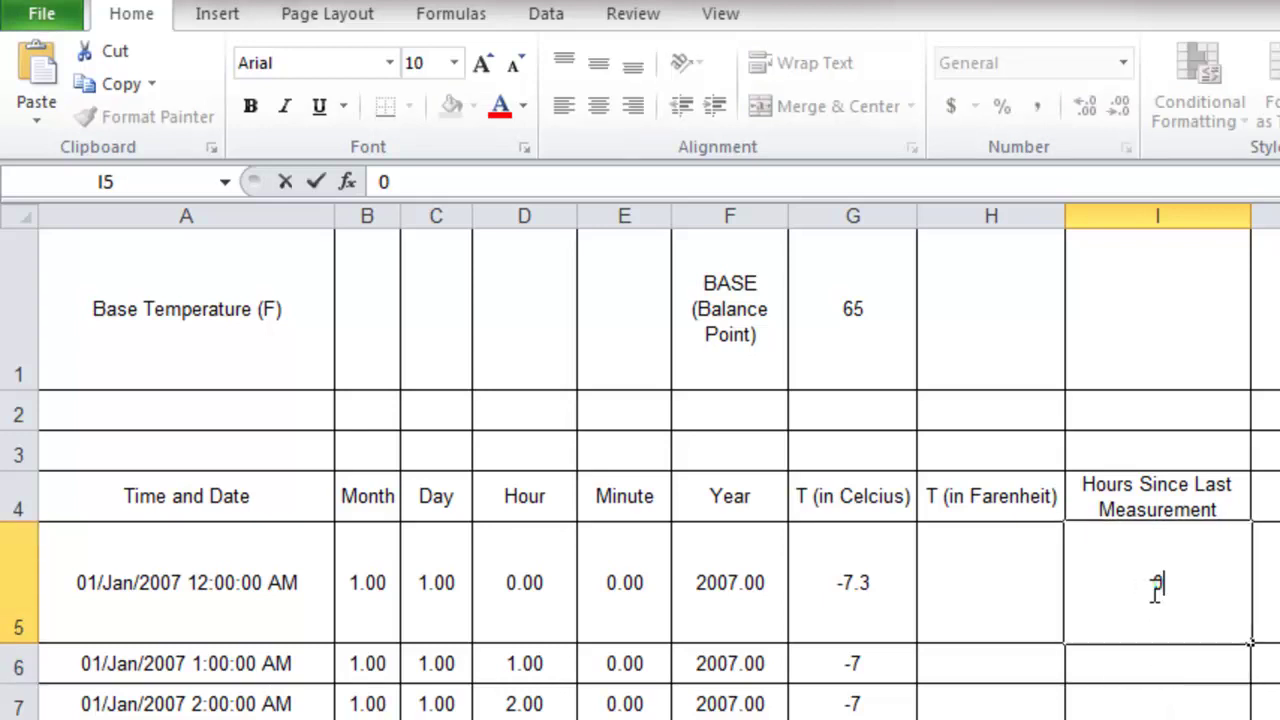
pyautogui.press('Return')
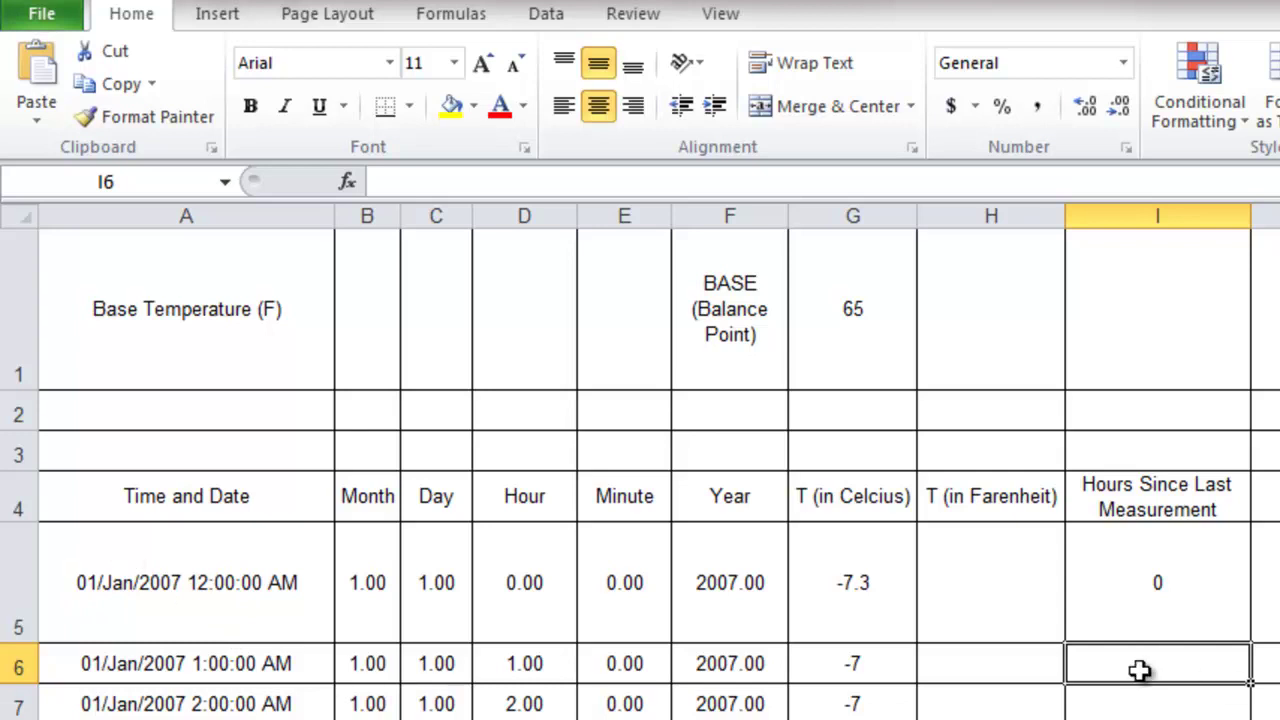
# Step: Enter =(A6-A5) in I6 to calculate the time elapsed between the first two readings
pyautogui.write('=')
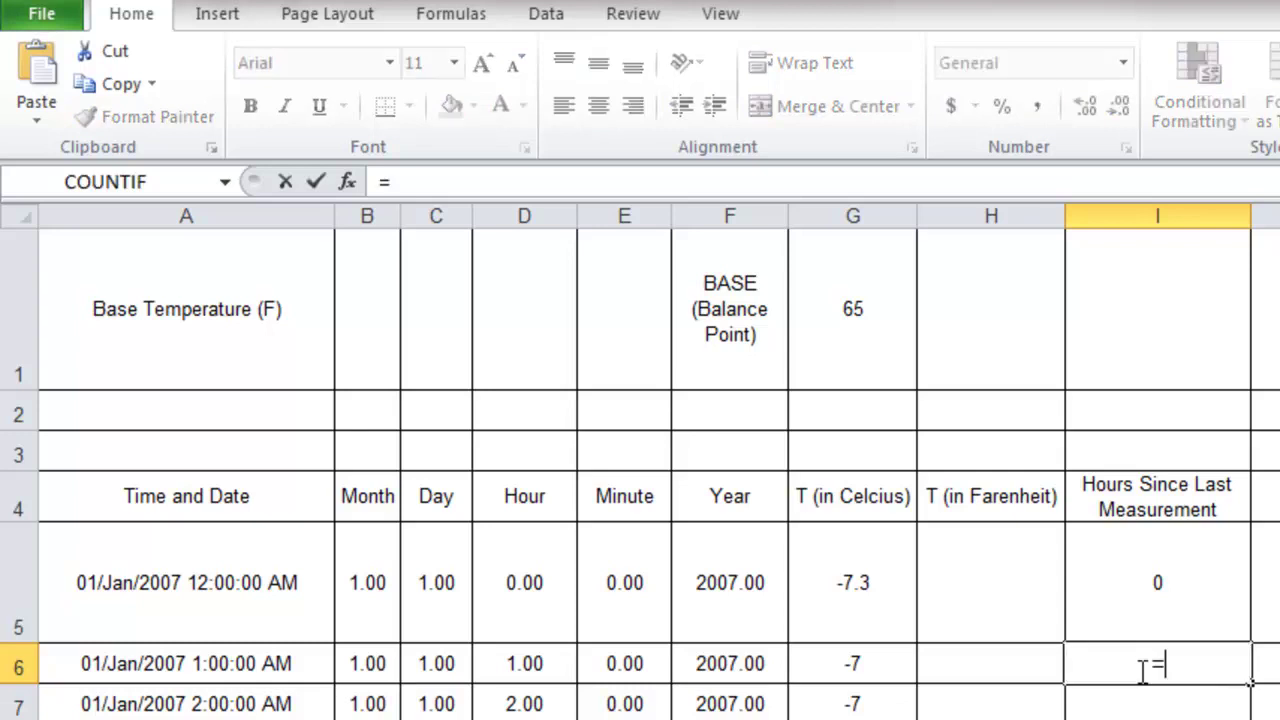
pyautogui.write('(')
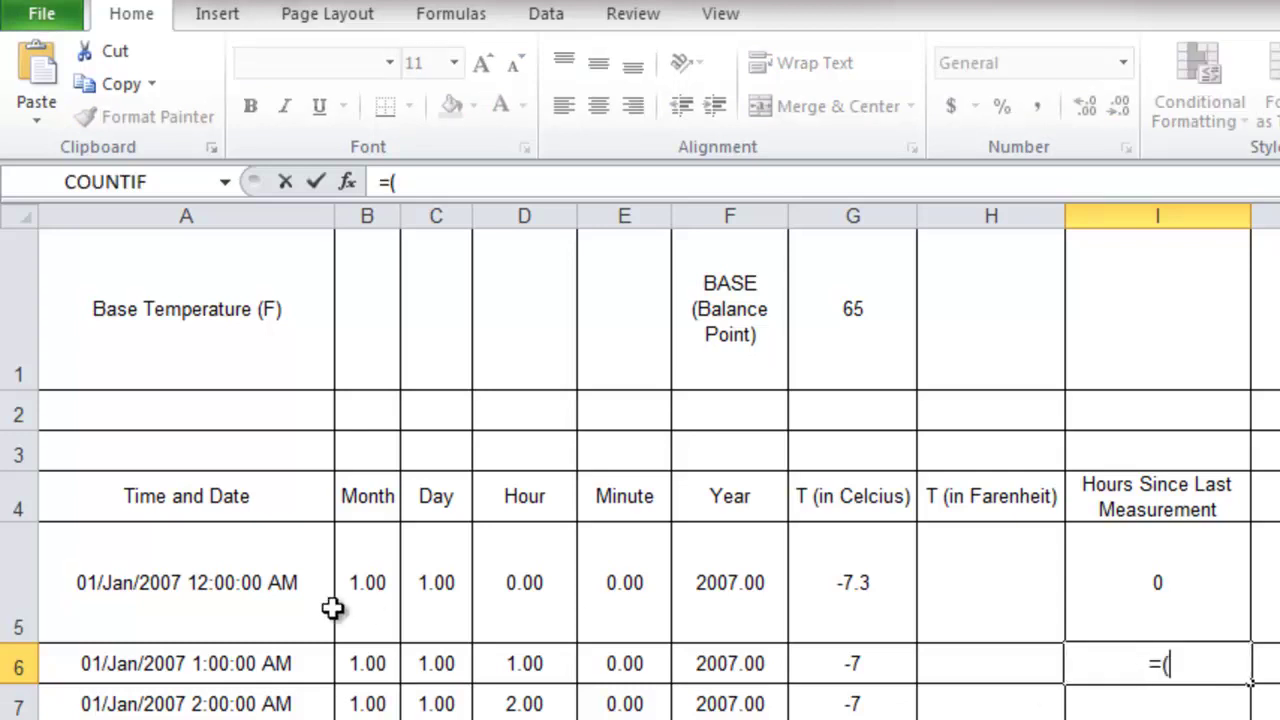
pyautogui.click(228, 664)
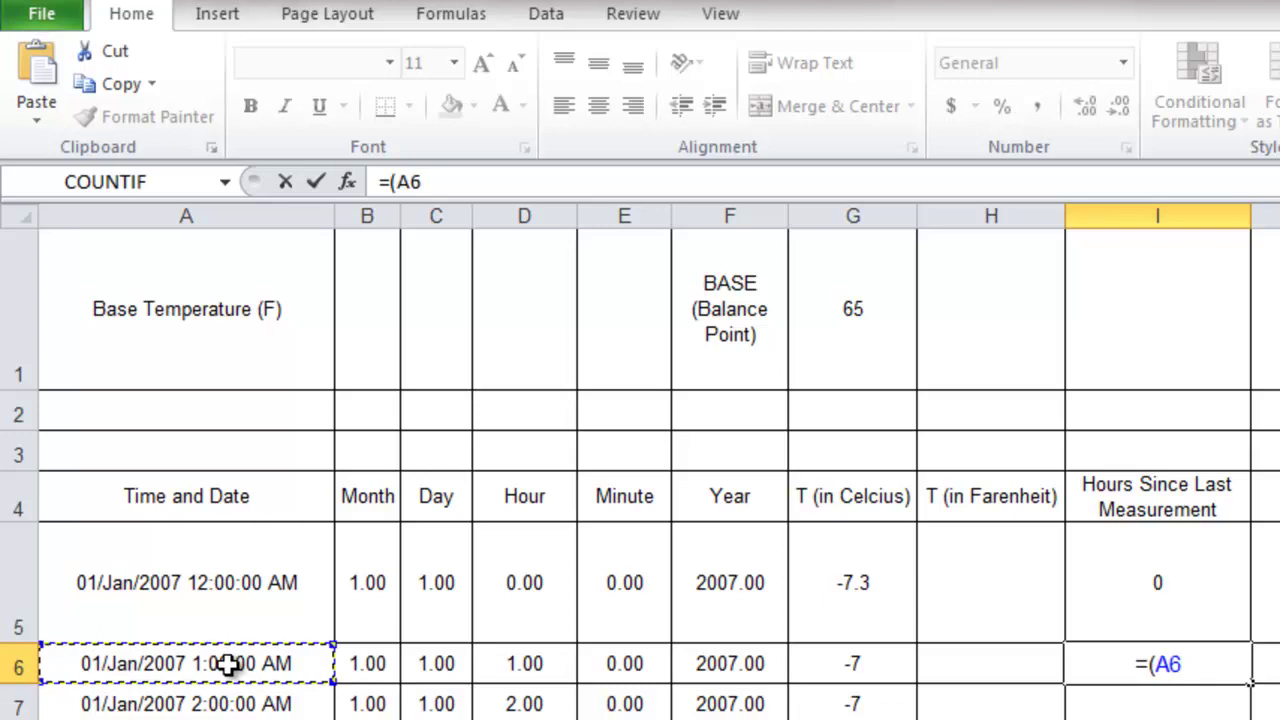
pyautogui.write('-')
pyautogui.click(236, 582)
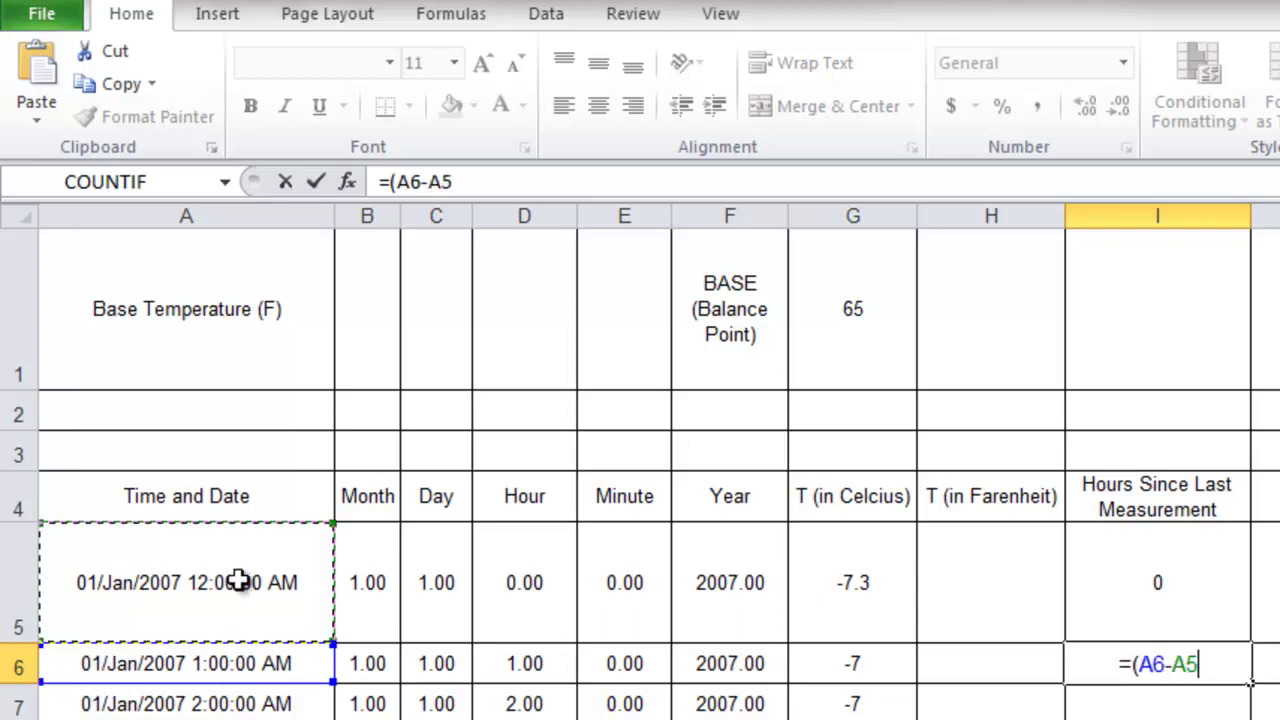
pyautogui.write(')')
pyautogui.press('Return')
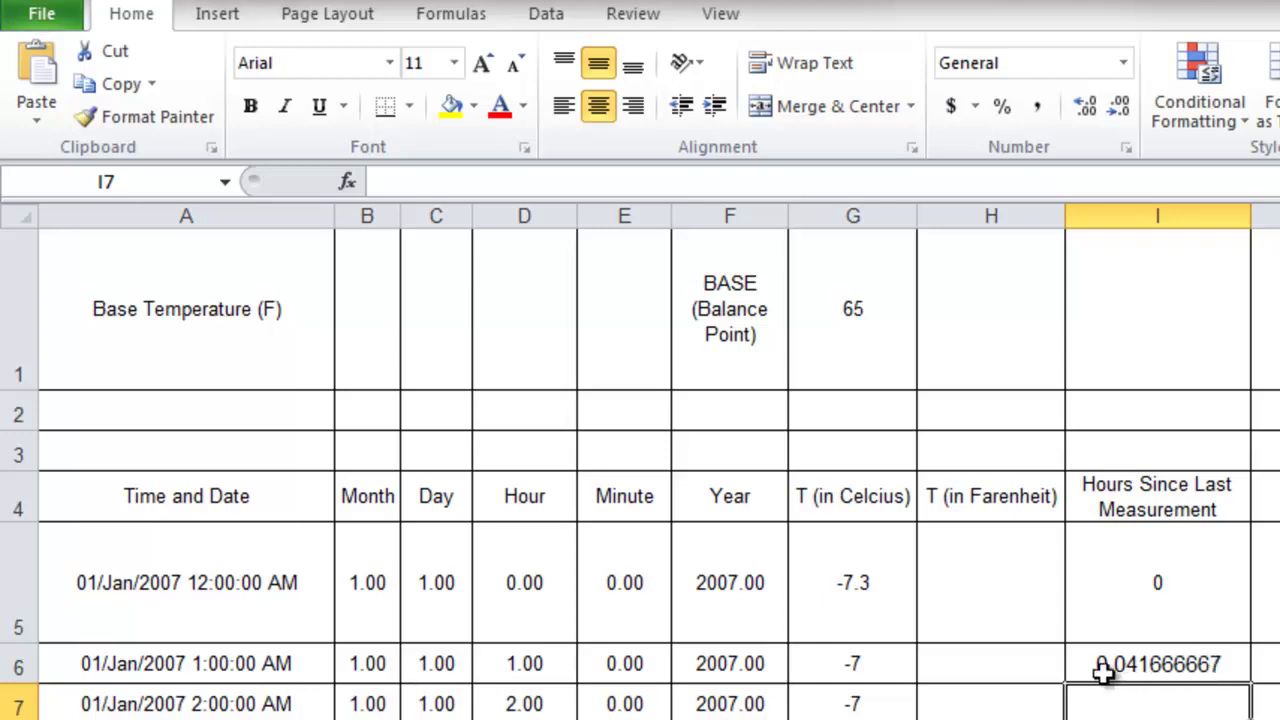
# Step: Multiply the I6 formula by 24, making it =(A6-A5)*24, to convert the elapsed time to hours
pyautogui.click(1234, 663)
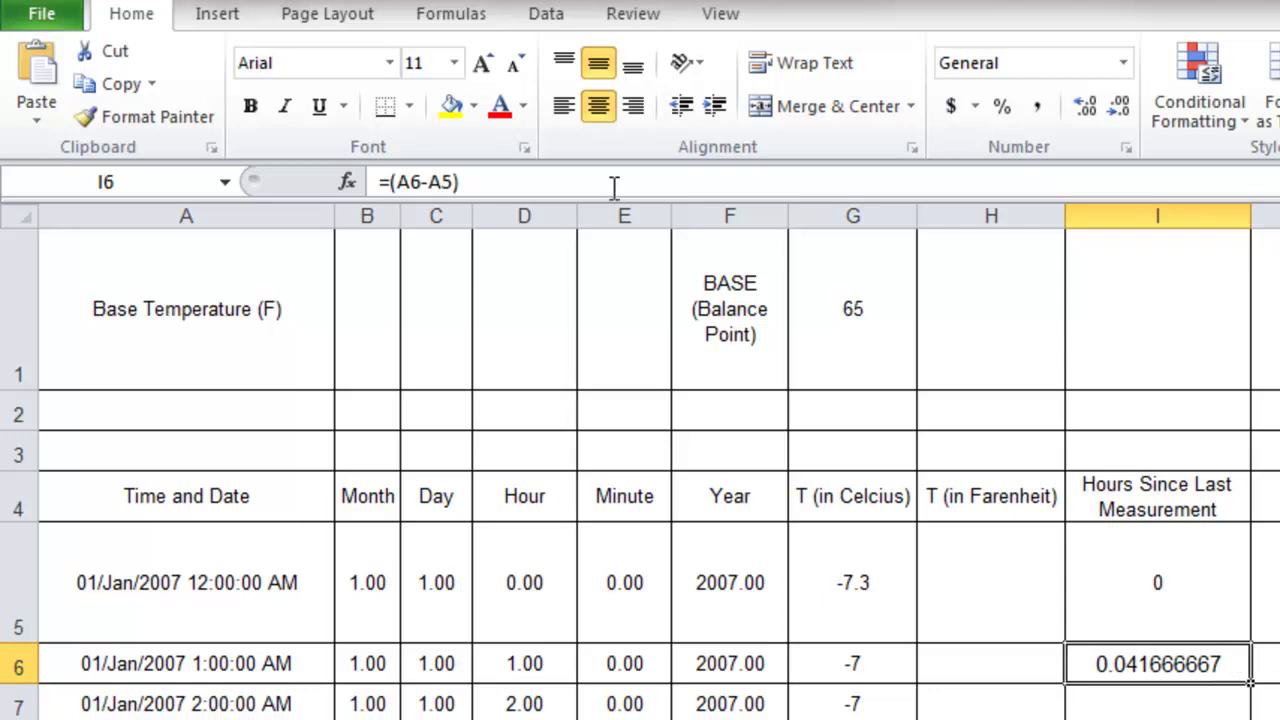
pyautogui.doubleClick(1234, 663)
pyautogui.write('*24')
pyautogui.press('Return')
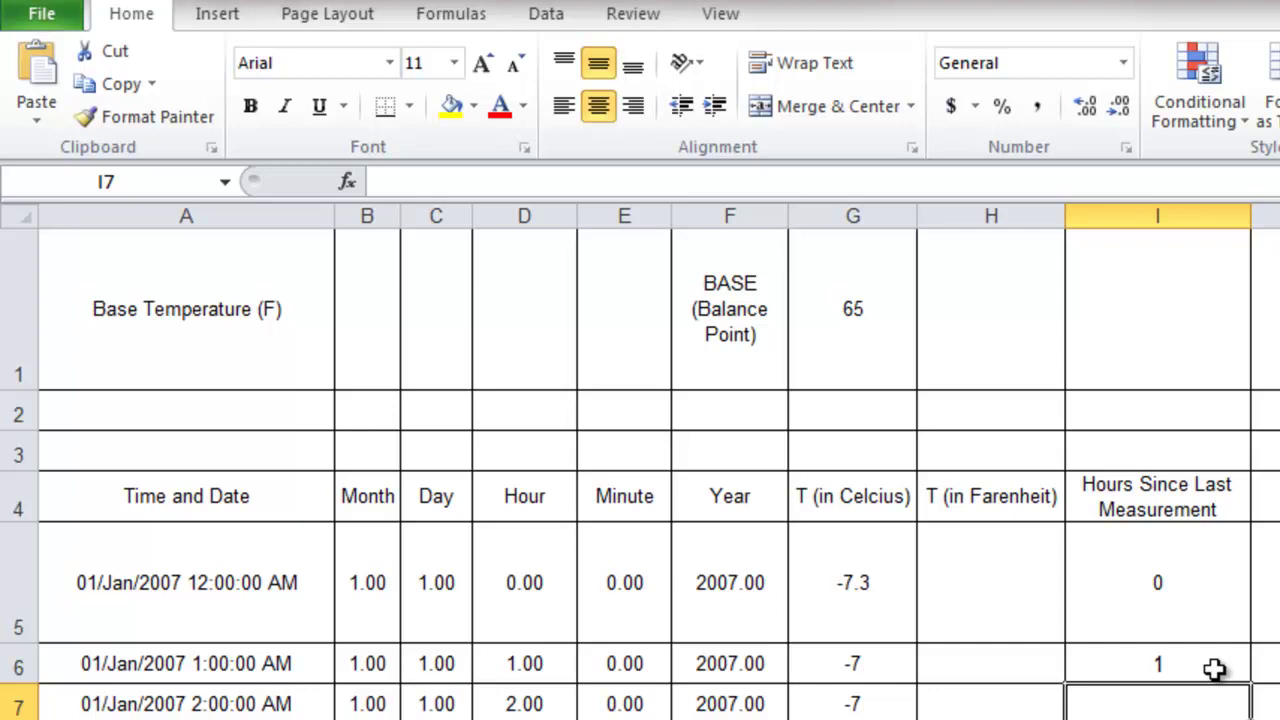
# Step: Fill the I6 formula down the Hours Since Last Measurement column and check the intervals against the timestamps in rows 23 and 24
pyautogui.click(1166, 662)
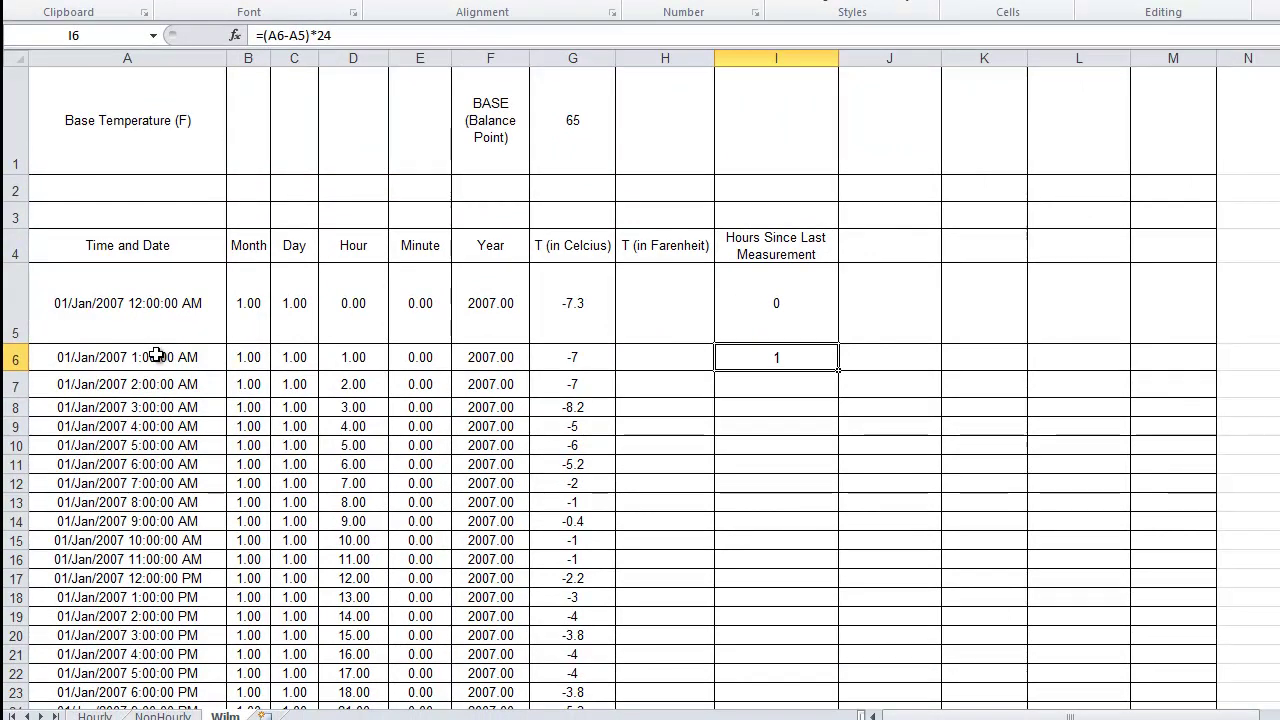
pyautogui.doubleClick(842, 372)
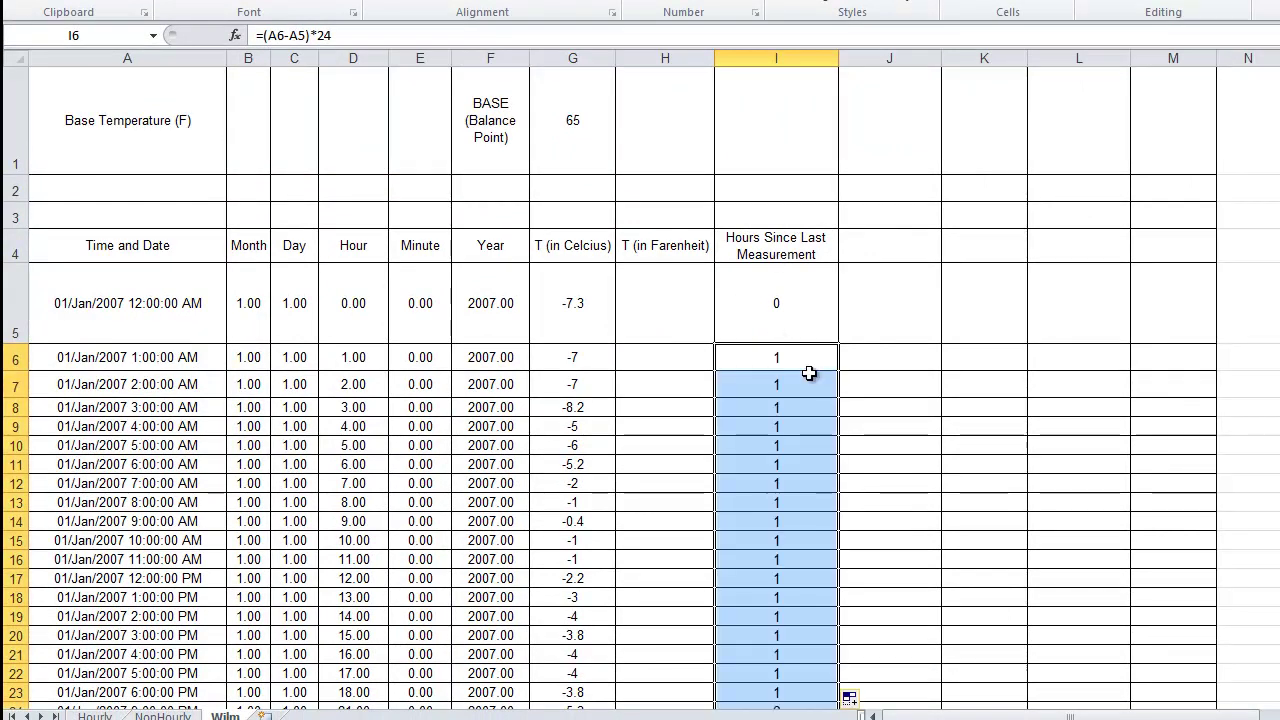
pyautogui.scroll(-2, 809, 371)
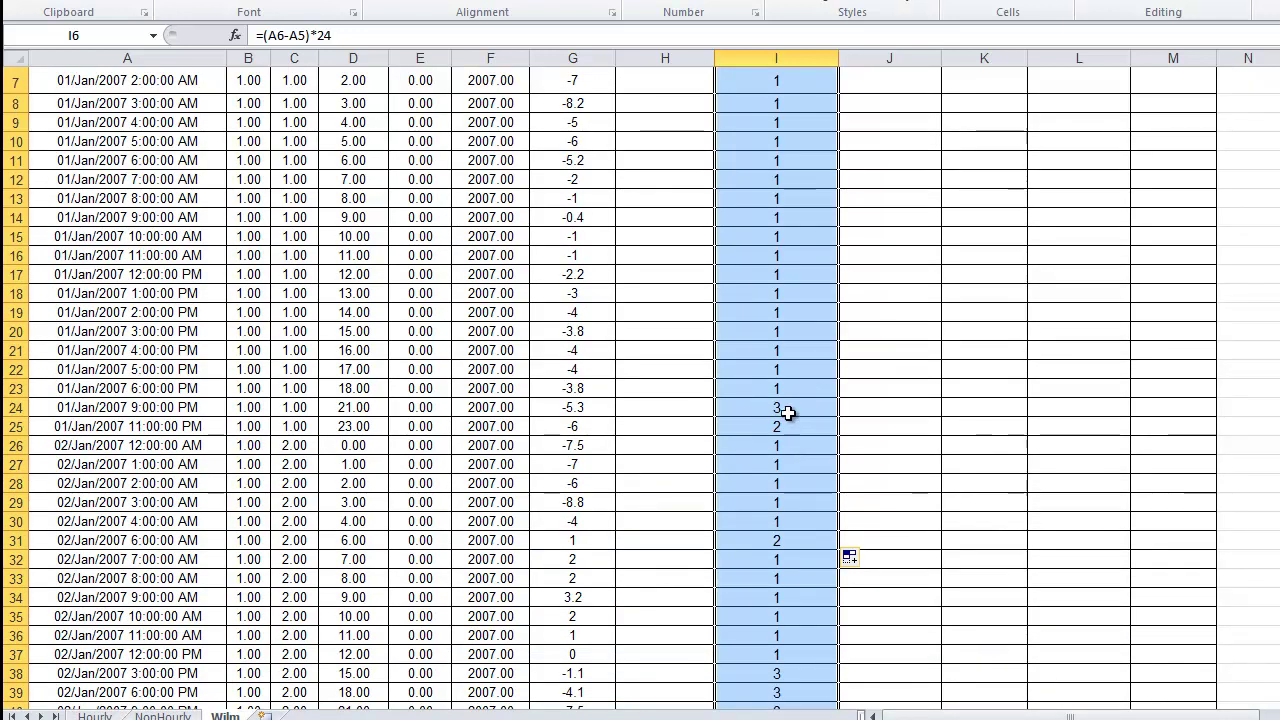
pyautogui.click(155, 409)
pyautogui.click(165, 390)
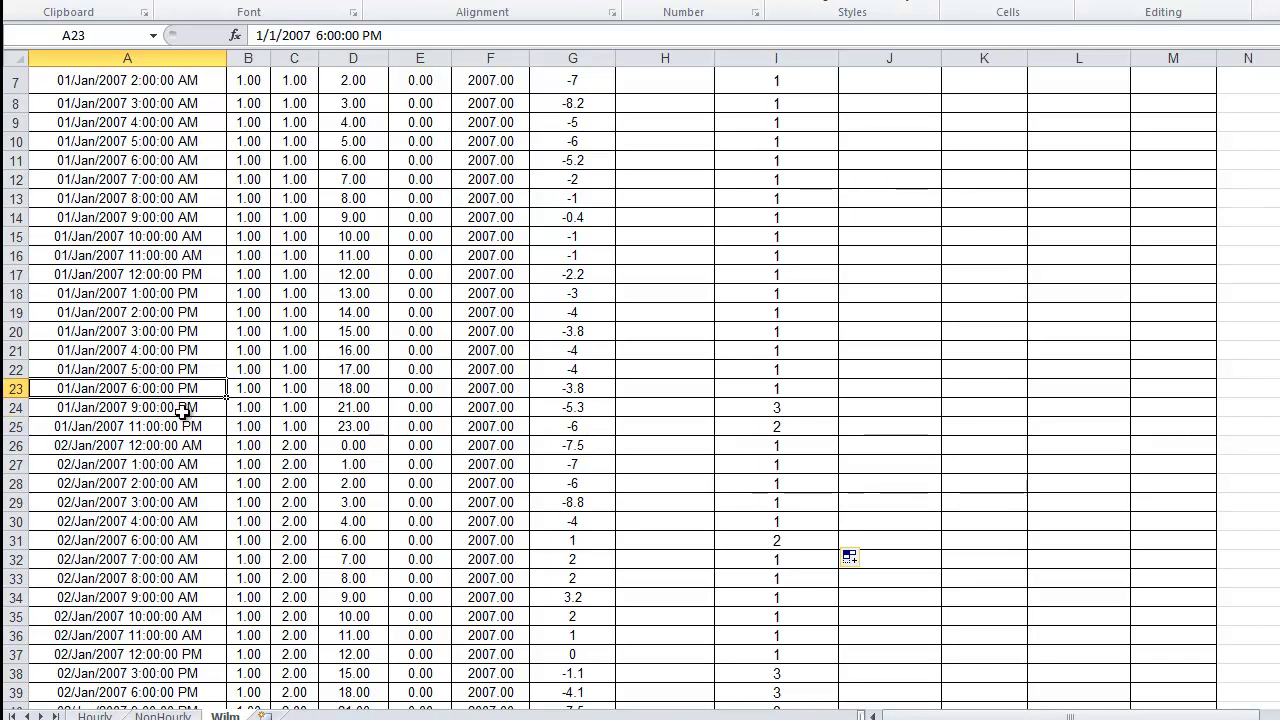
pyautogui.scroll(-2, 183, 418)
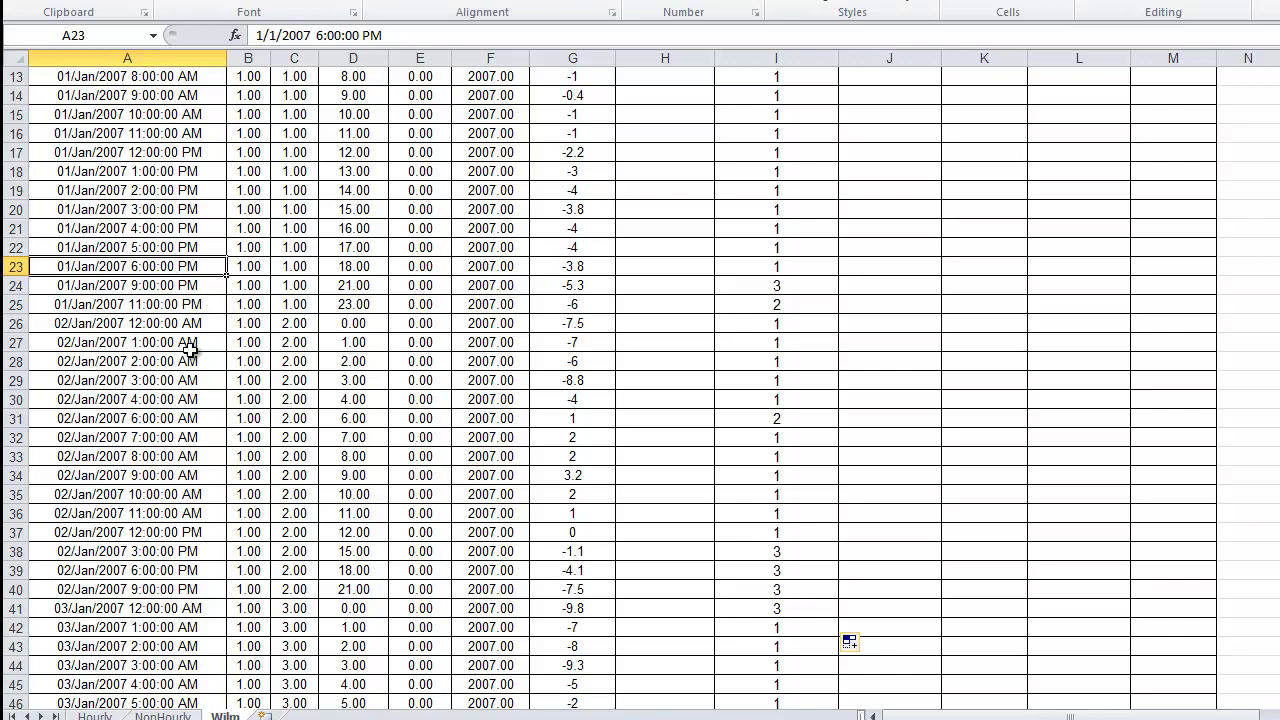
pyautogui.scroll(4, 783, 495)
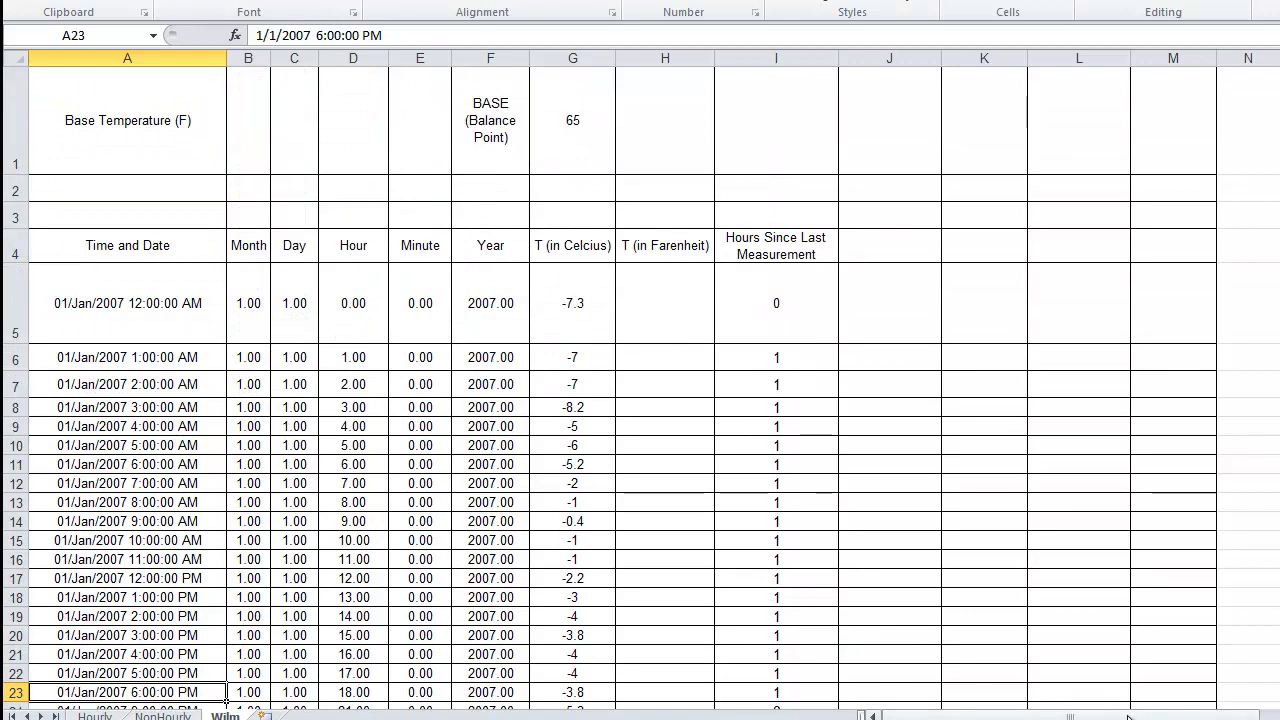
# Step: Examine the result cells of the Auto Calculated and Manual Input HDD and CDD summary tables beside the data
pyautogui.moveTo(1070, 716); pyautogui.dragTo(1214, 716)
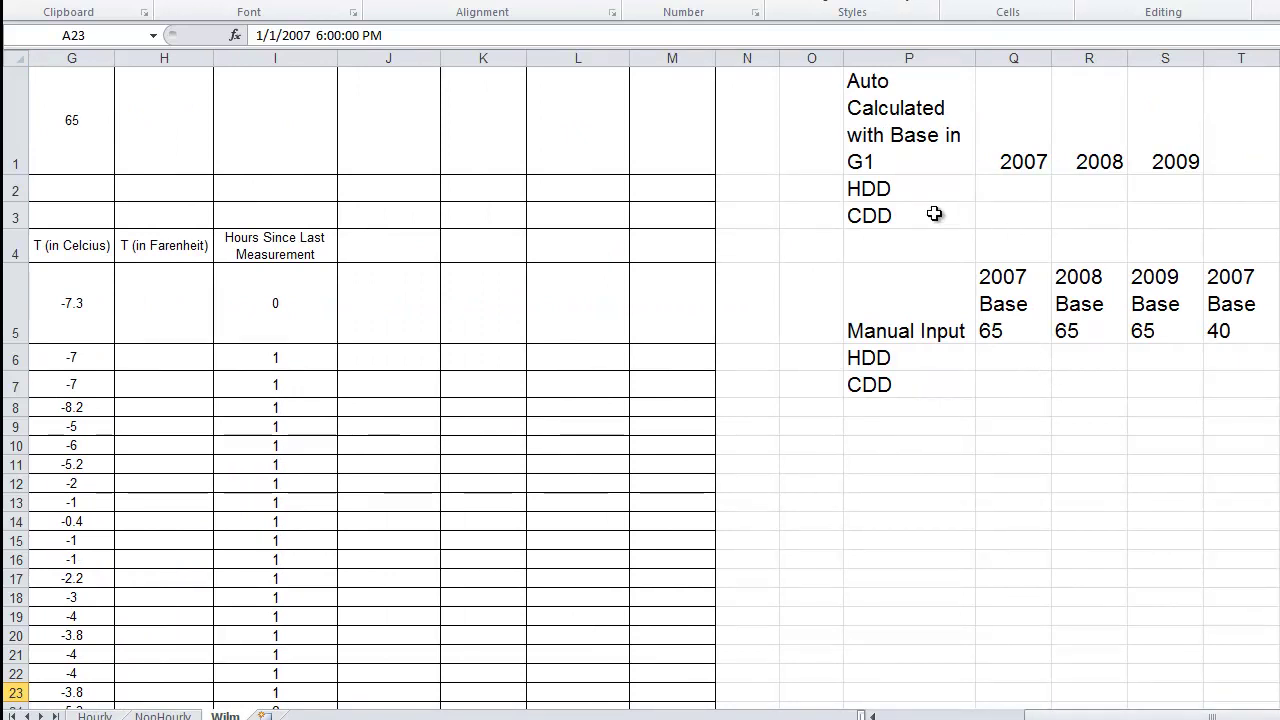
pyautogui.moveTo(1030, 191); pyautogui.dragTo(1166, 222)
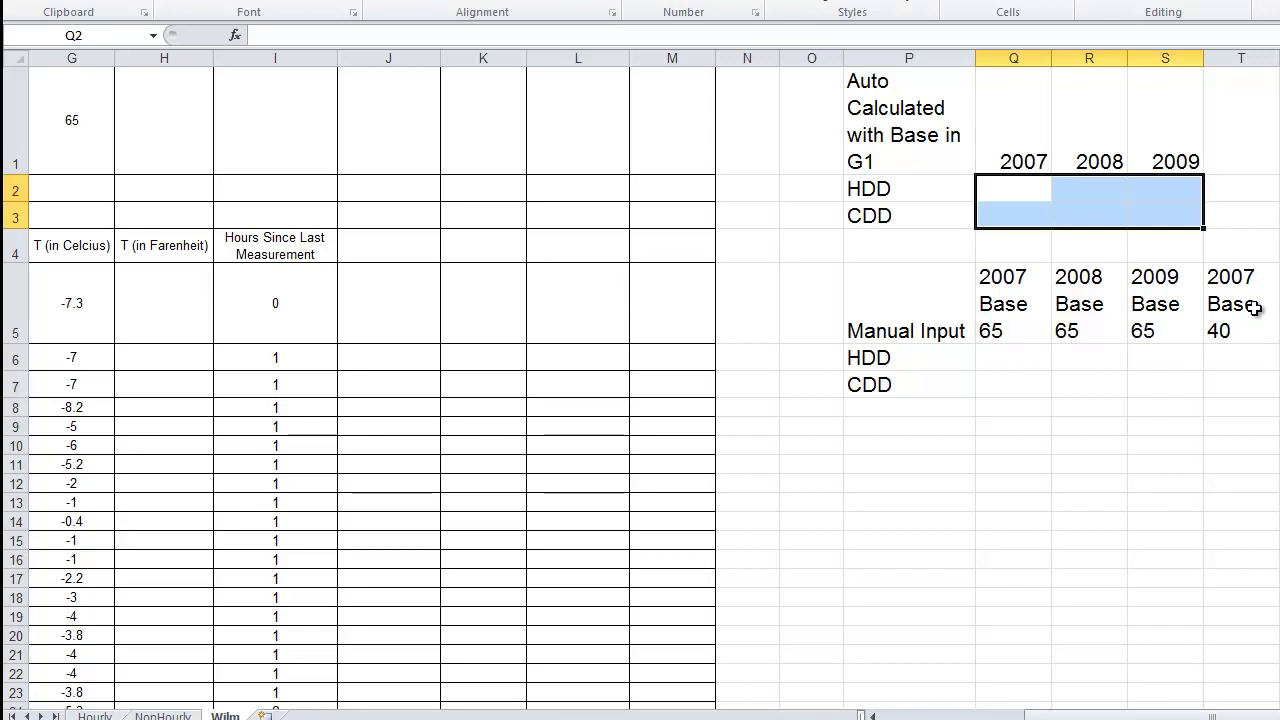
pyautogui.moveTo(1031, 363); pyautogui.dragTo(1278, 398)
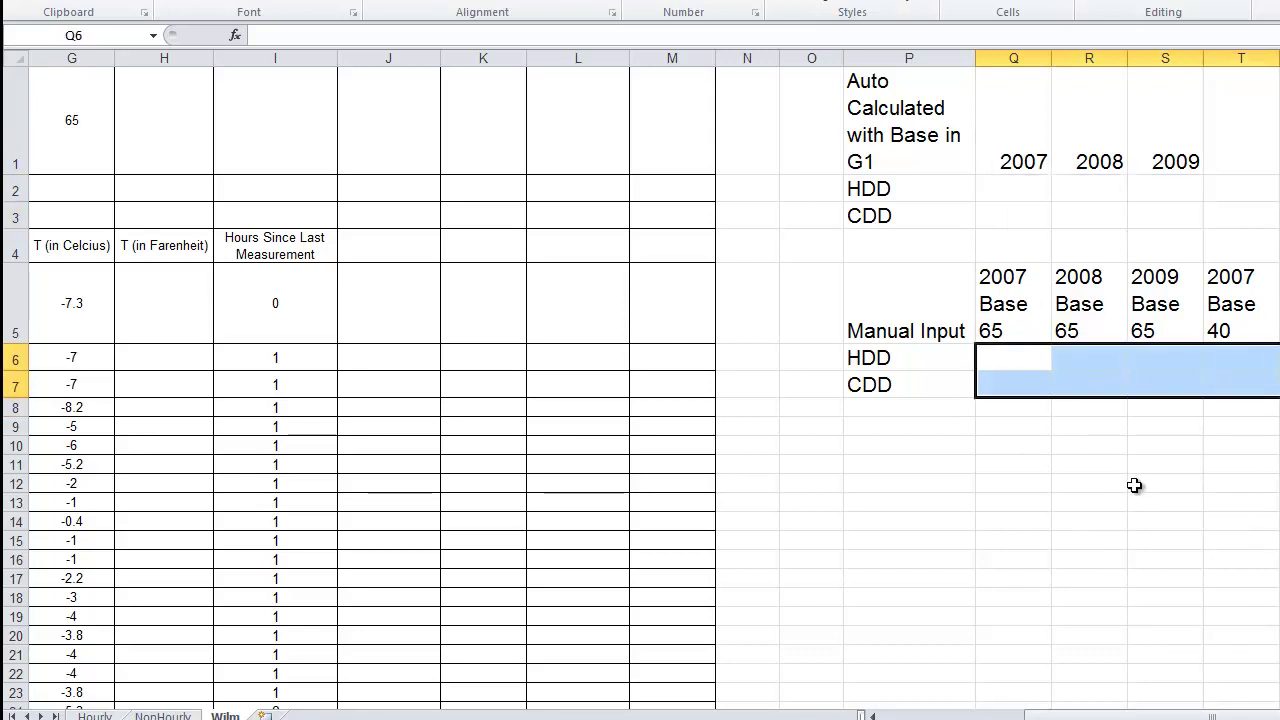